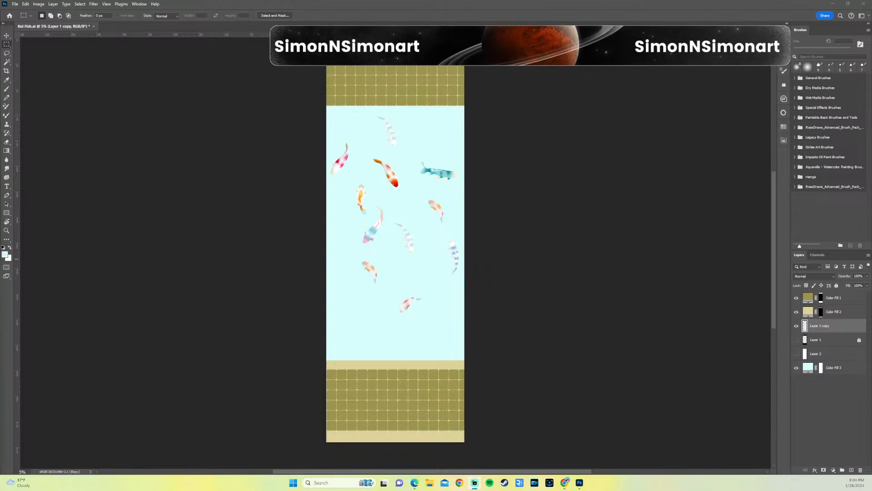
Step: Examine the koi fish in the pond up close and the full artwork with its tiled borders
double_click(456, 8)
key(ctrl+plus)
key(ctrl+plus)
key(ctrl+plus)
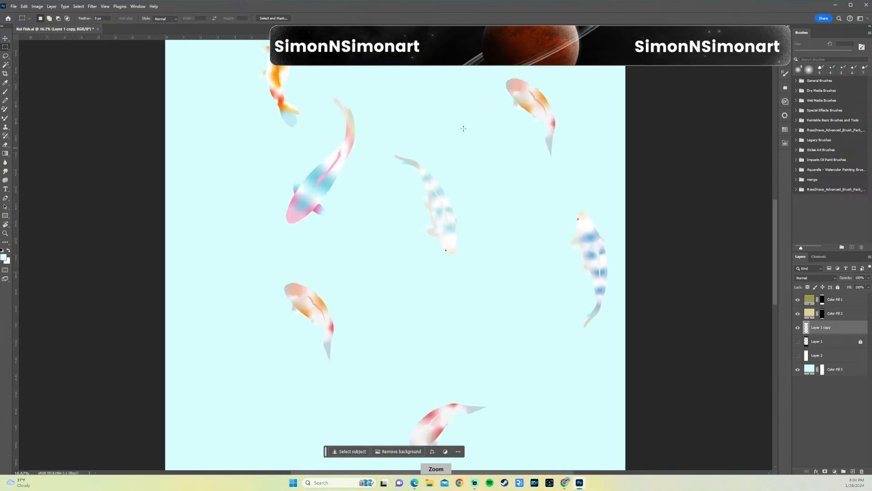
key(space)
drag(482, 243, 495, 380)
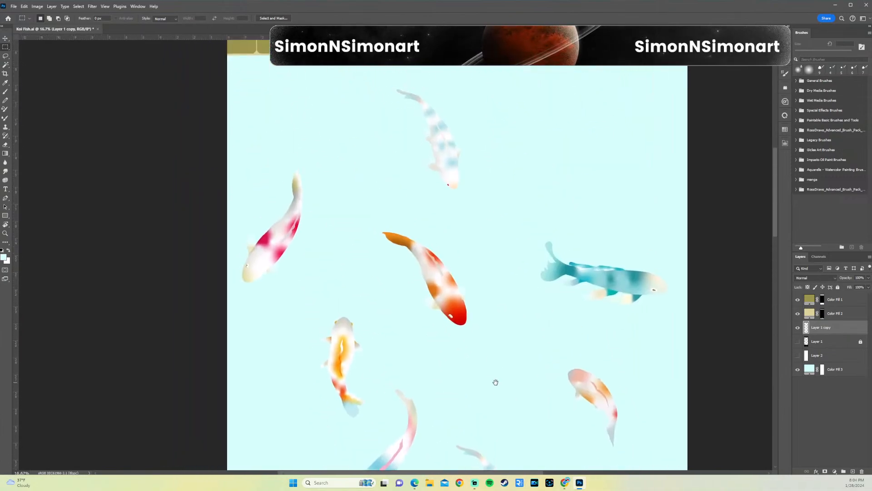
key(ctrl+minus)
key(ctrl+minus)
key(ctrl+minus)
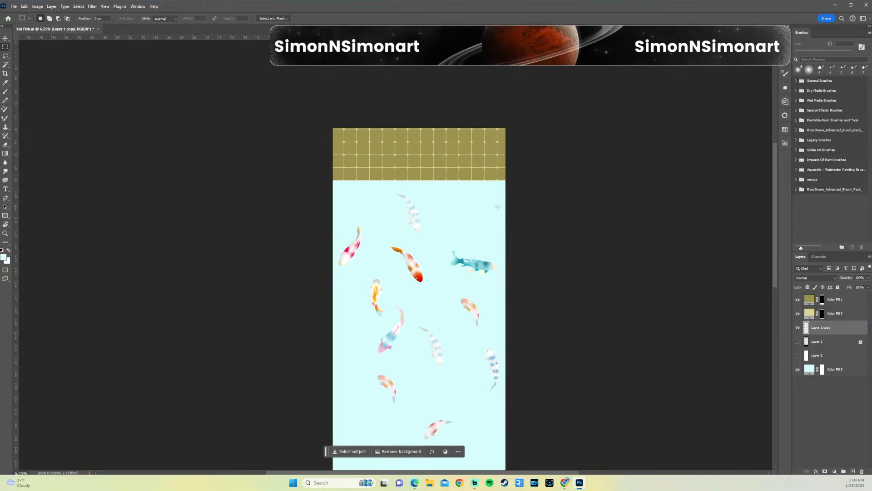
scroll(498, 209, down, 1)
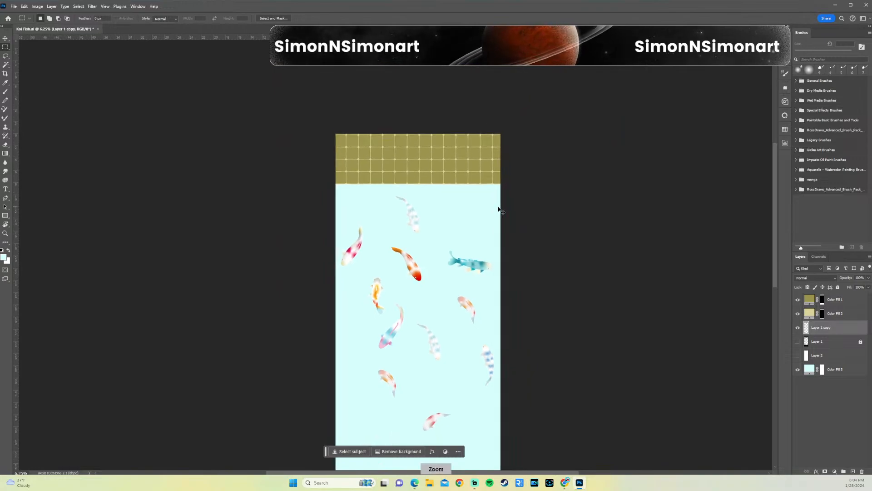
scroll(499, 209, down, 2)
key(space)
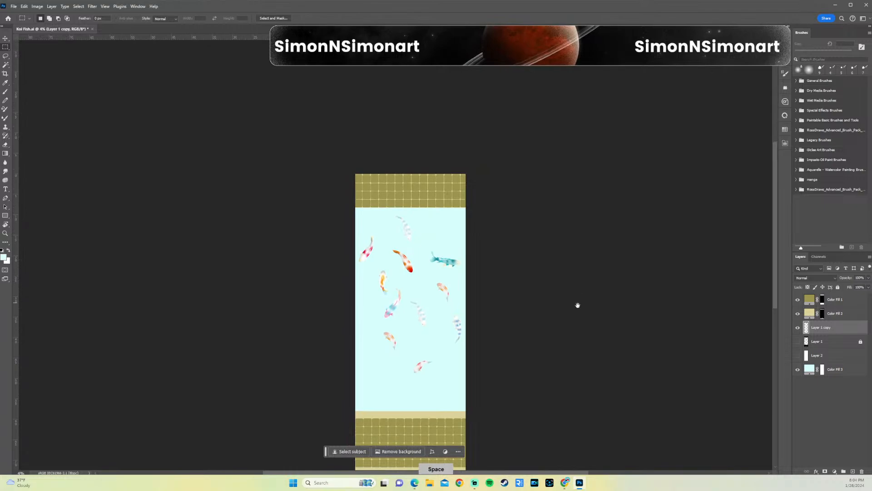
drag(578, 305, 559, 216)
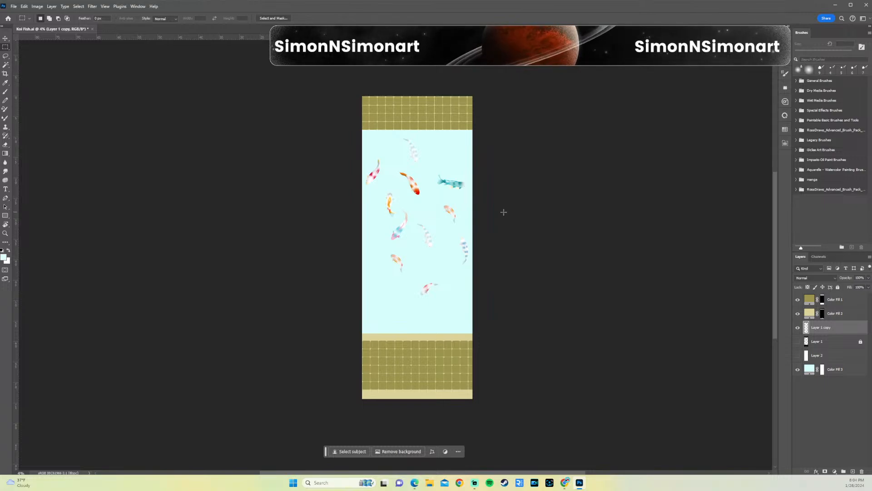
Step: Check the canvas width and height in the Canvas Size settings without changing them
click(37, 6)
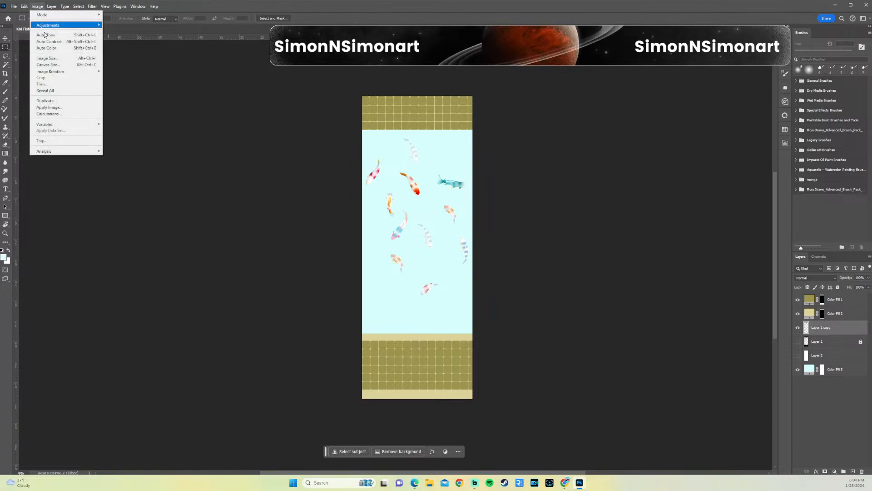
click(48, 65)
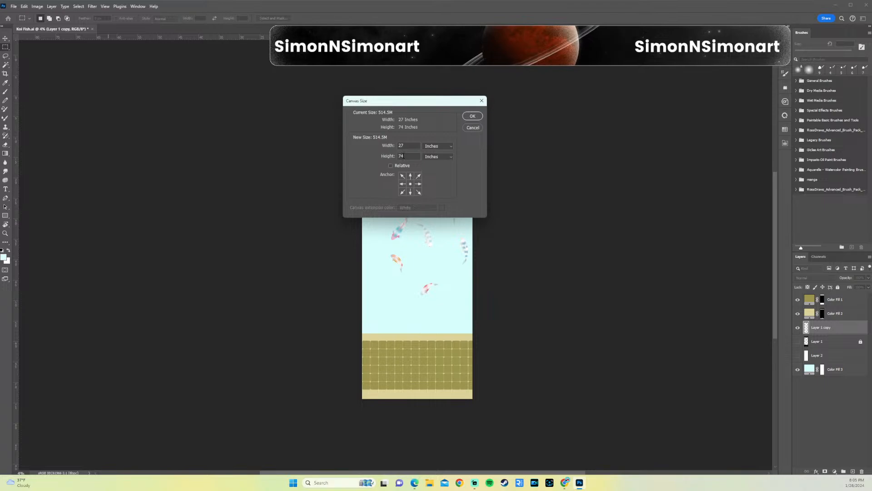
click(472, 127)
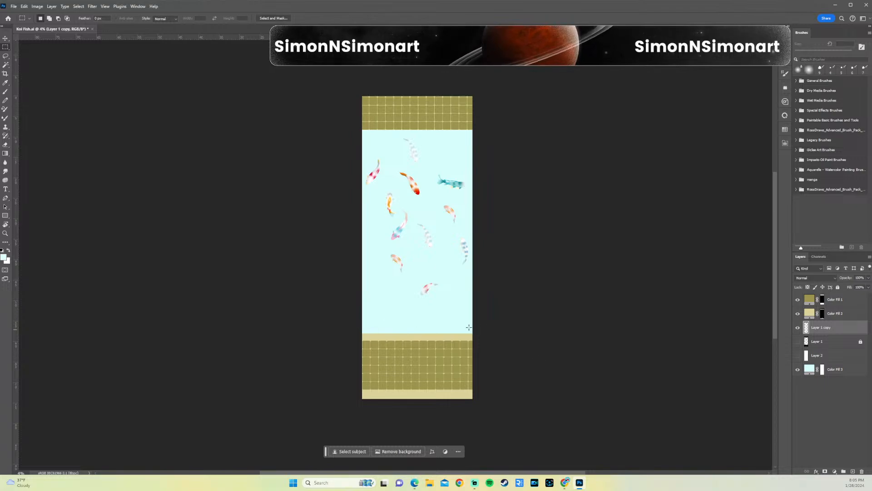
Step: Lock the Color Fill 1 and Color Fill 2 layers that form the tiled borders
click(9, 233)
click(442, 220)
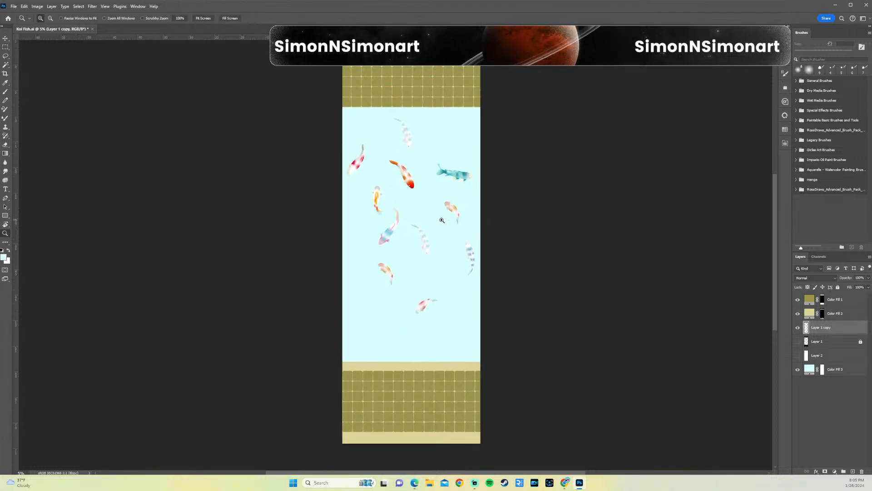
click(442, 220)
click(443, 221)
drag(462, 230, 488, 290)
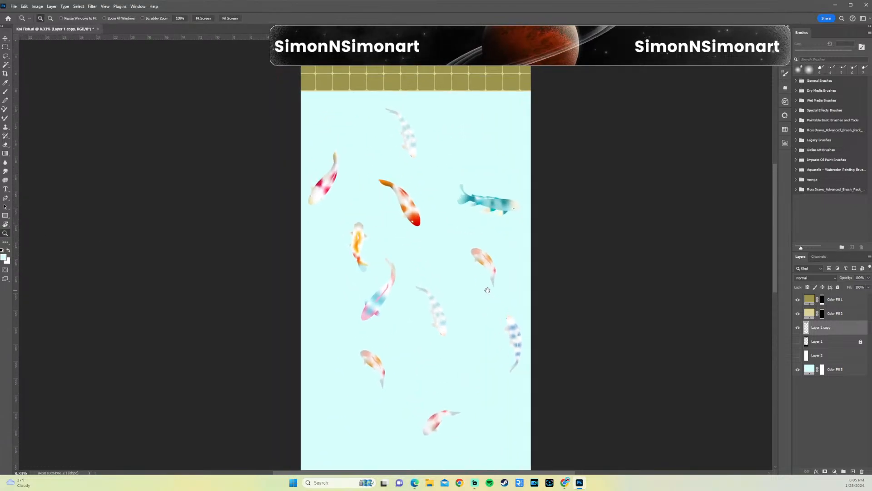
click(845, 300)
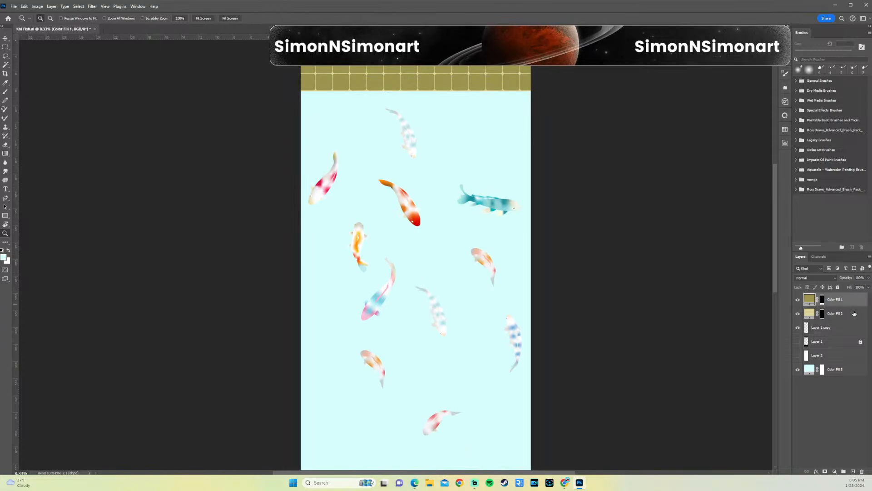
shift+click(854, 313)
click(838, 287)
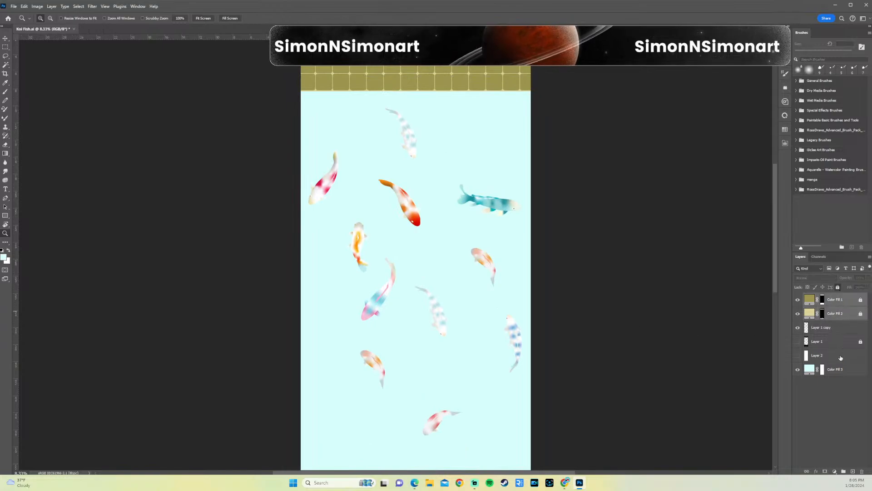
Step: Lasso the pale koi nearest the pond's upper edge on Layer 1 copy, duplicate it onto its own layer, and hide the source layer
click(833, 325)
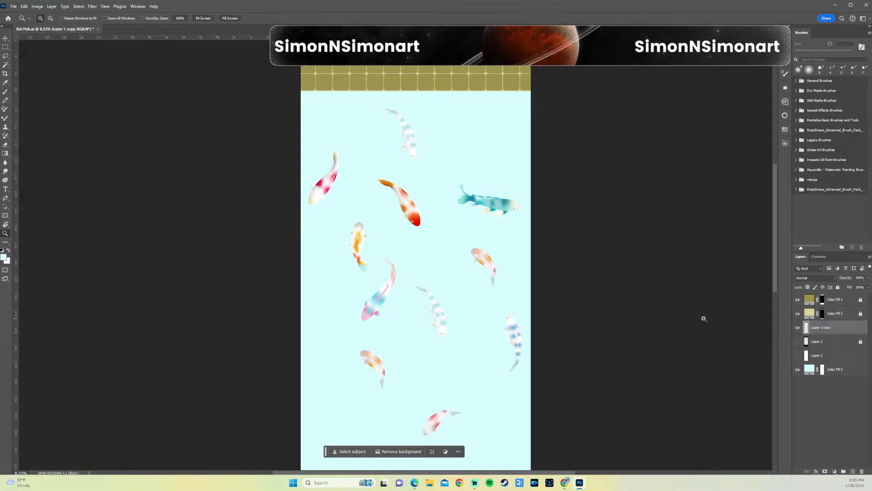
click(5, 56)
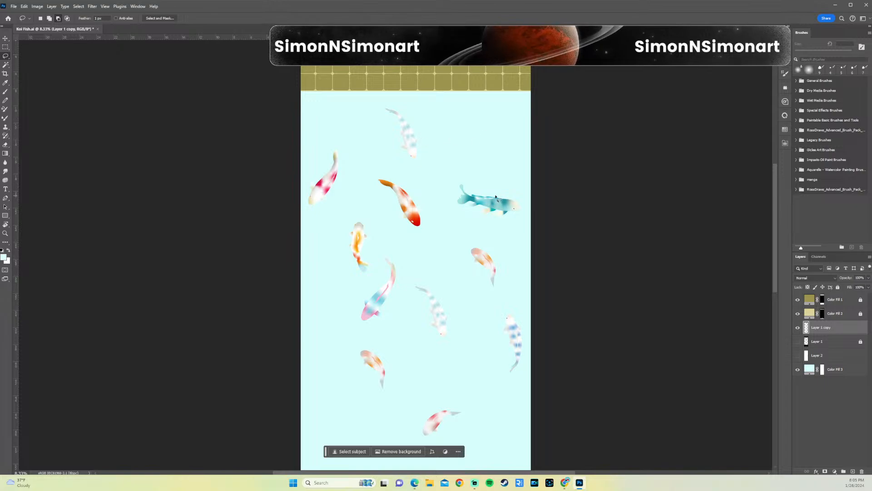
key(ctrl+minus)
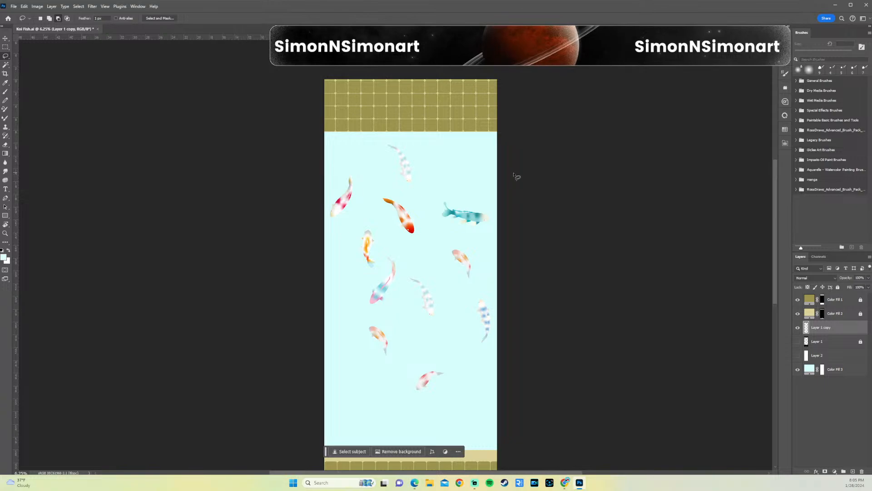
mouse_move(397, 139)
mouse_down()
mouse_move(398, 180)
mouse_move(426, 172)
mouse_move(397, 140)
mouse_up()
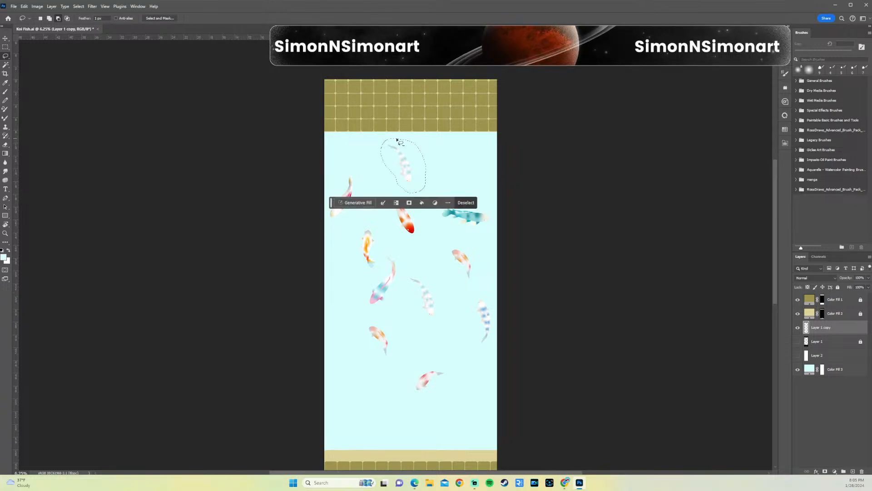
key(ctrl+j)
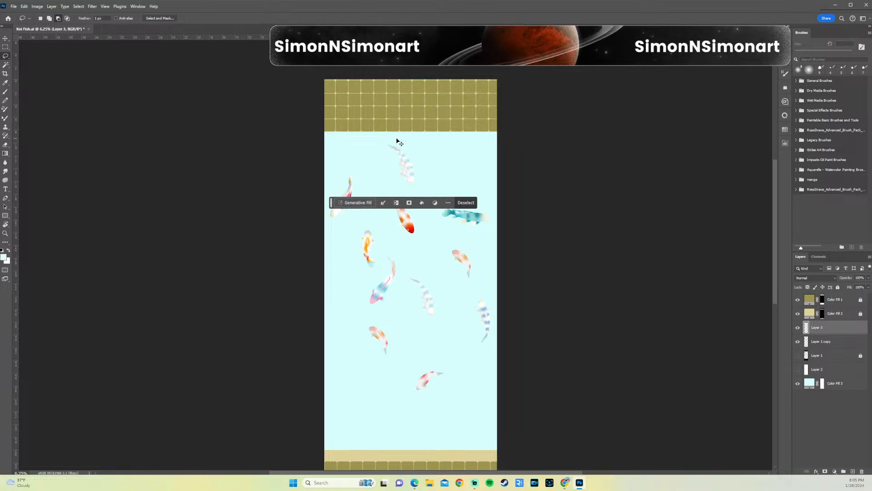
click(798, 341)
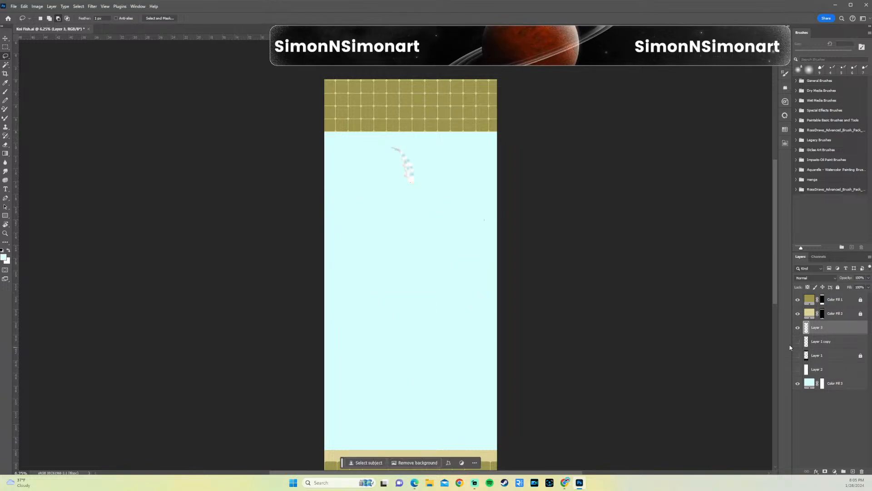
Step: Move the isolated pale koi into the upper-left corner of the pond area
click(7, 46)
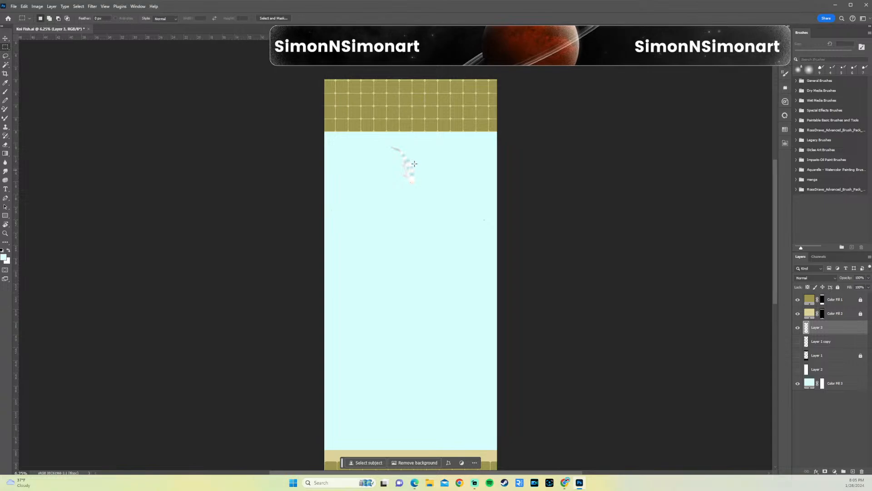
click(6, 38)
mouse_move(413, 175)
mouse_down()
mouse_move(470, 220)
mouse_move(490, 279)
mouse_move(475, 300)
mouse_move(471, 361)
mouse_move(428, 395)
mouse_move(342, 148)
mouse_move(346, 171)
mouse_move(346, 164)
mouse_up()
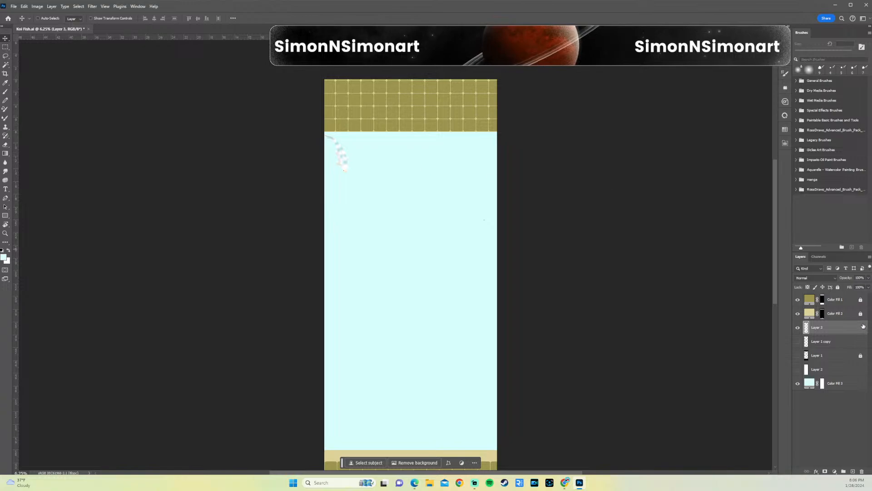
Step: Duplicate the isolated koi's layer and offset the copy 24 in horizontally with Free Transform
drag(824, 328, 855, 471)
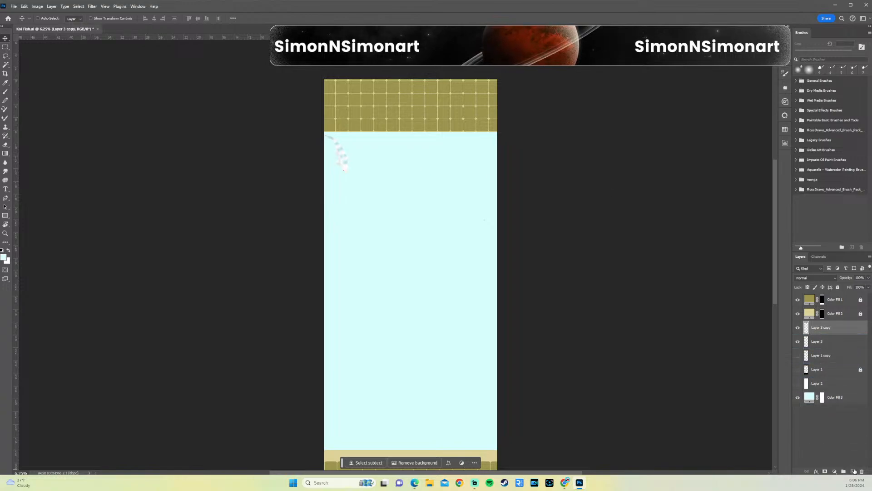
key(ctrl+t)
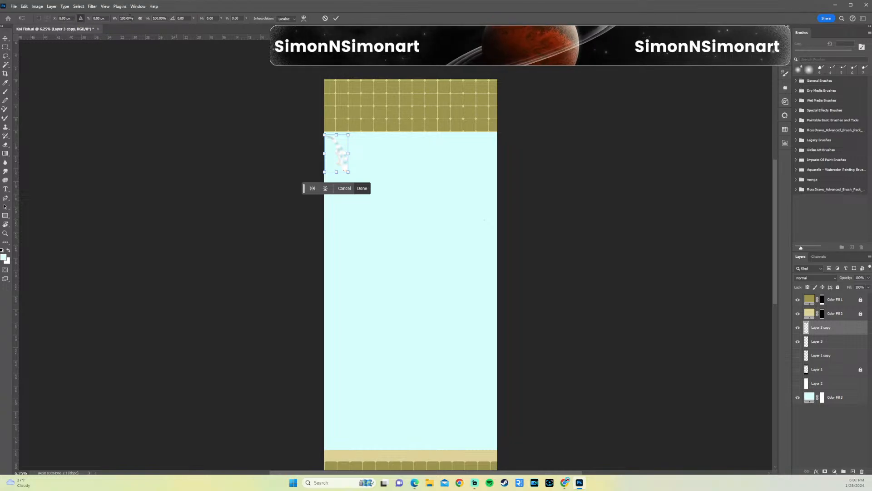
click(67, 18)
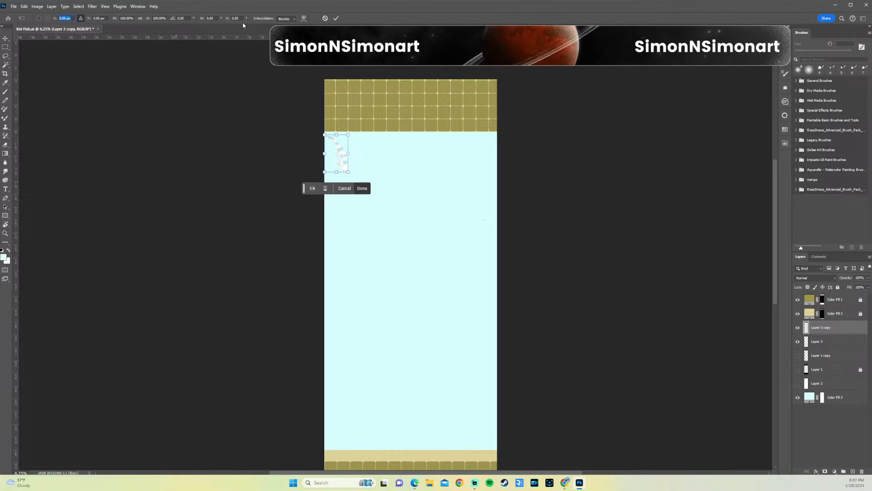
text(24)
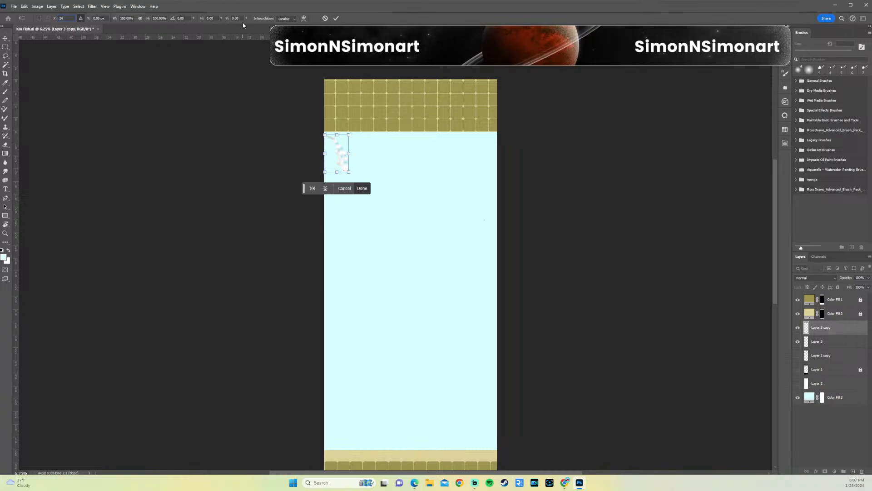
text(in)
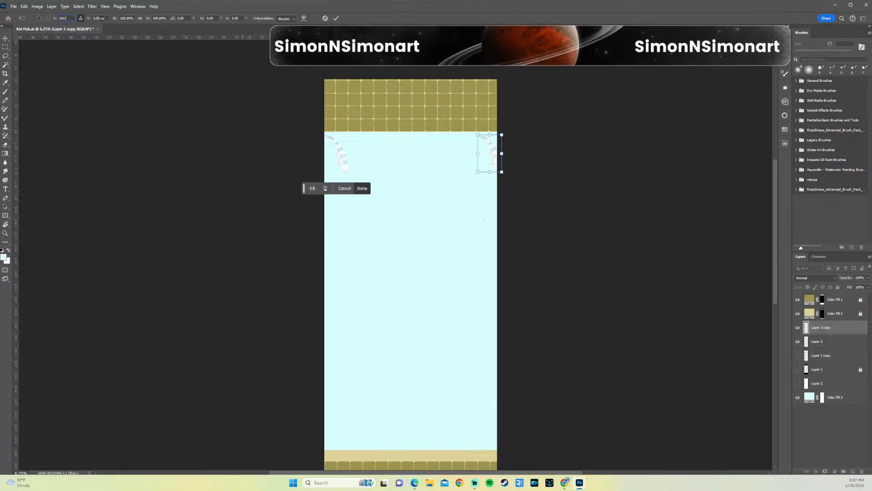
key(Tab)
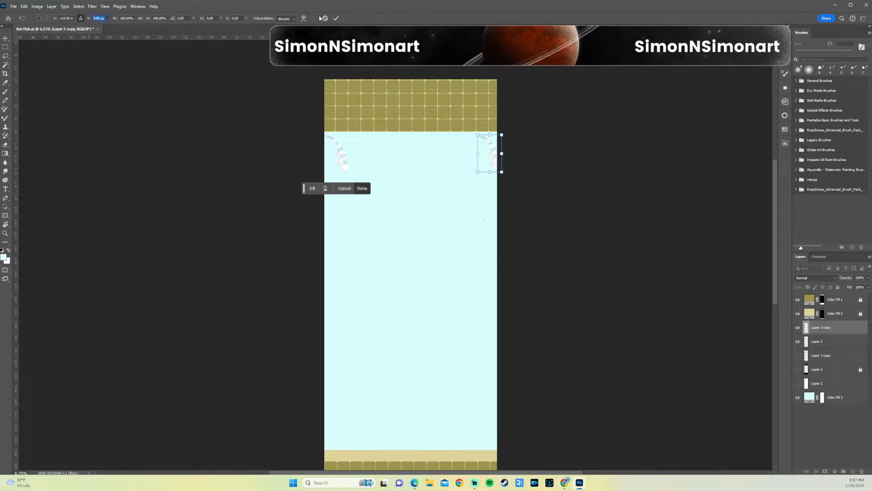
Step: Offset the koi copy 30 in vertically in the active transform
text(30)
key(Tab)
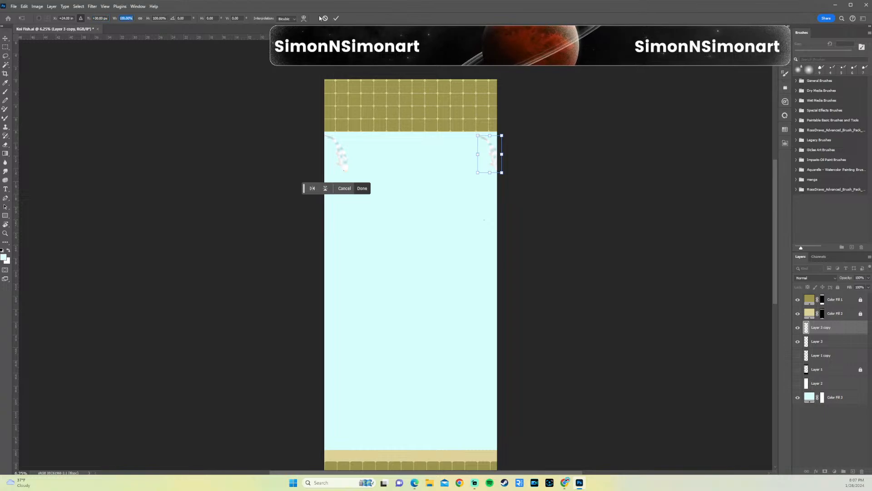
click(105, 18)
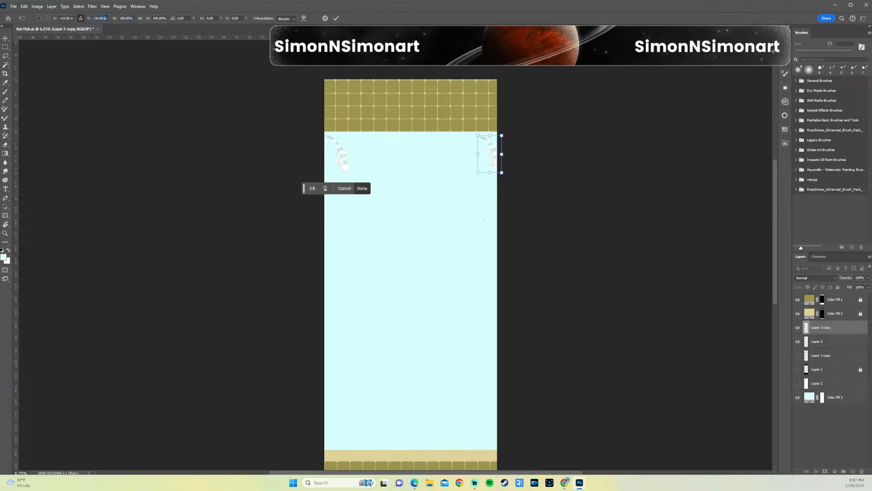
text(in)
key(Return)
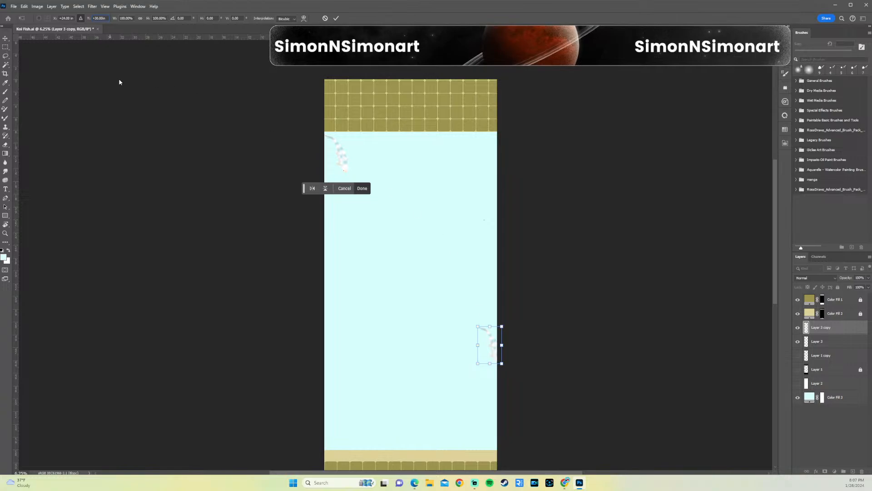
Step: Try a 15 in vertical offset for the koi copy, replace it with 20 in, and apply the transform
drag(108, 18, 82, 18)
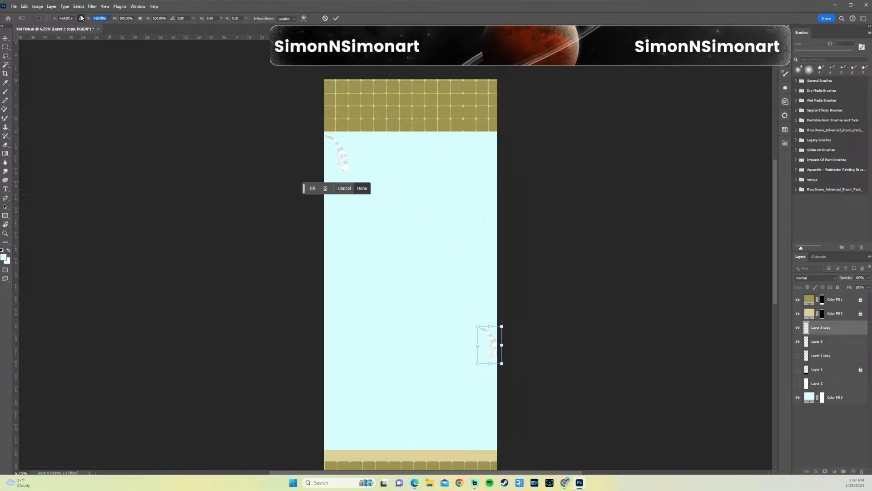
text(15in)
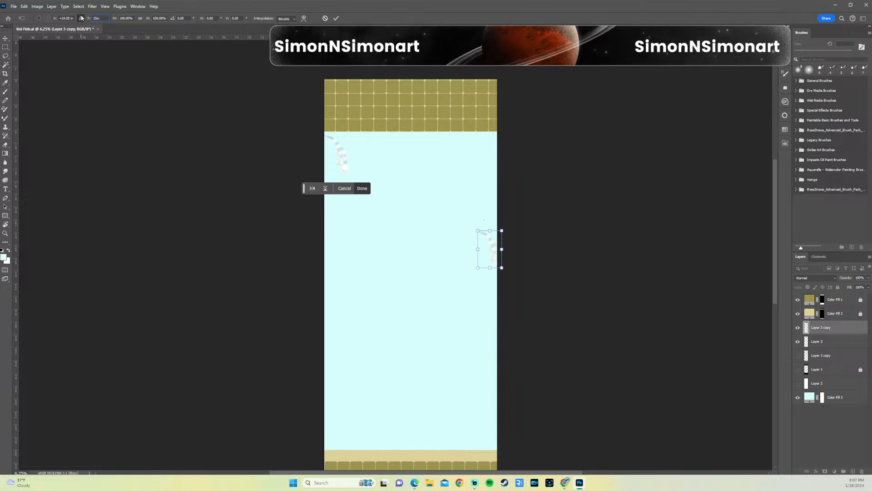
key(BackSpace)
key(BackSpace)
key(BackSpace)
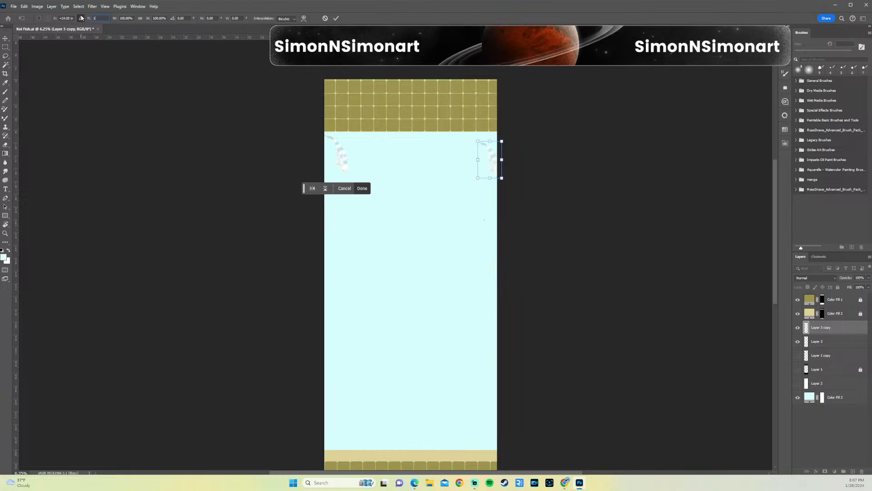
key(BackSpace)
text(20)
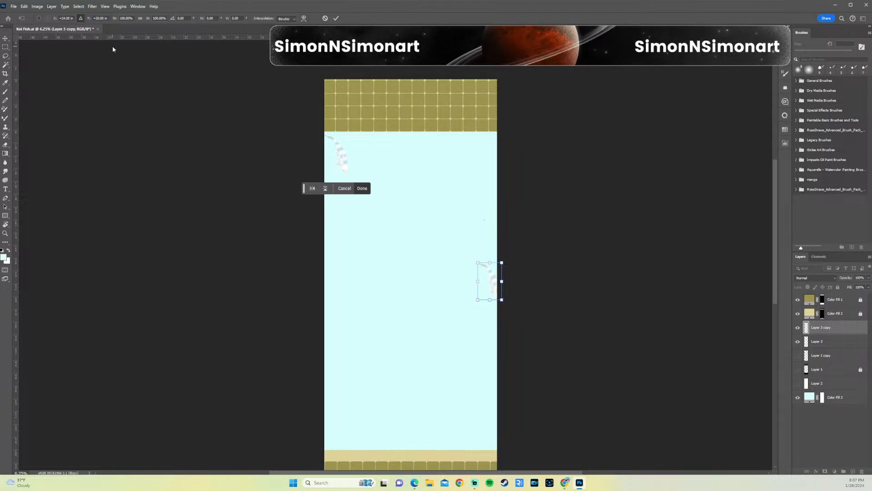
key(Return)
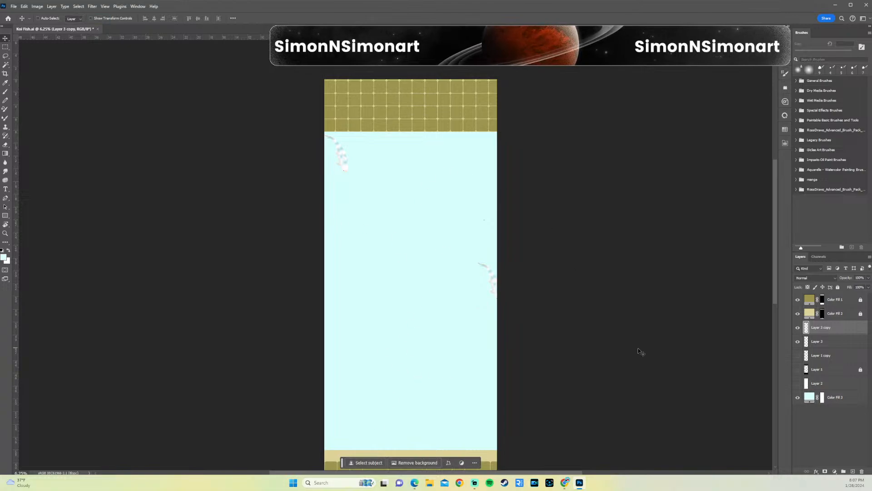
Step: Duplicate the layer of the koi in the pond's upper-left corner and offset the copy 40 in vertically with Free Transform
click(828, 345)
drag(831, 344, 853, 471)
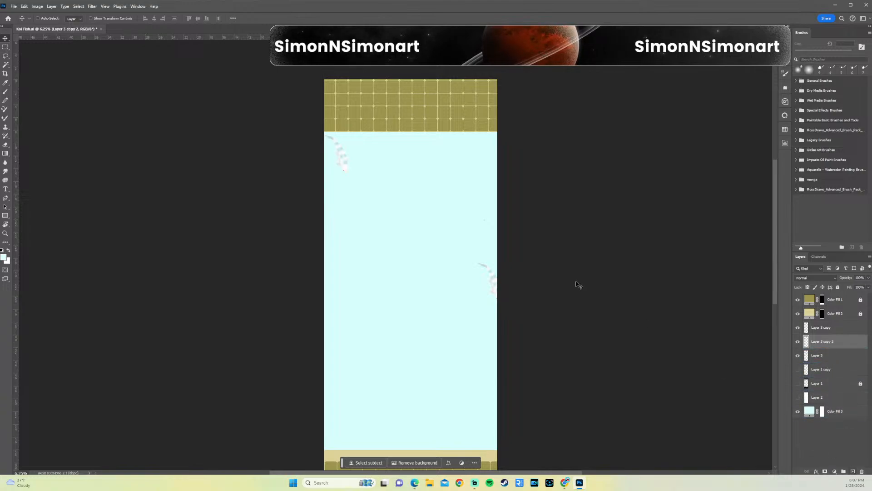
key(ctrl)
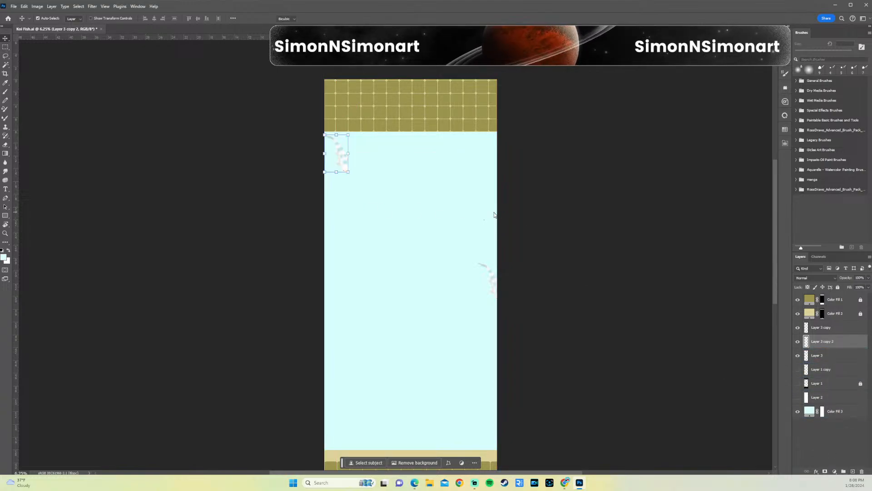
key(ctrl+t)
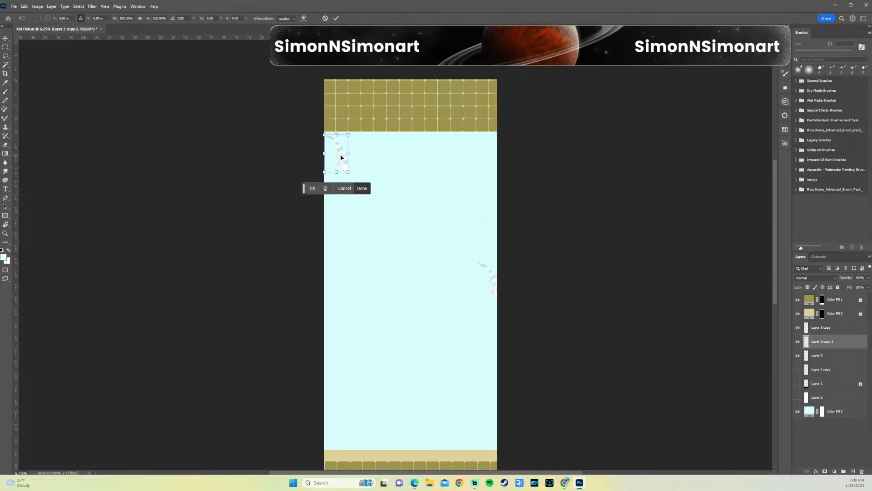
click(93, 18)
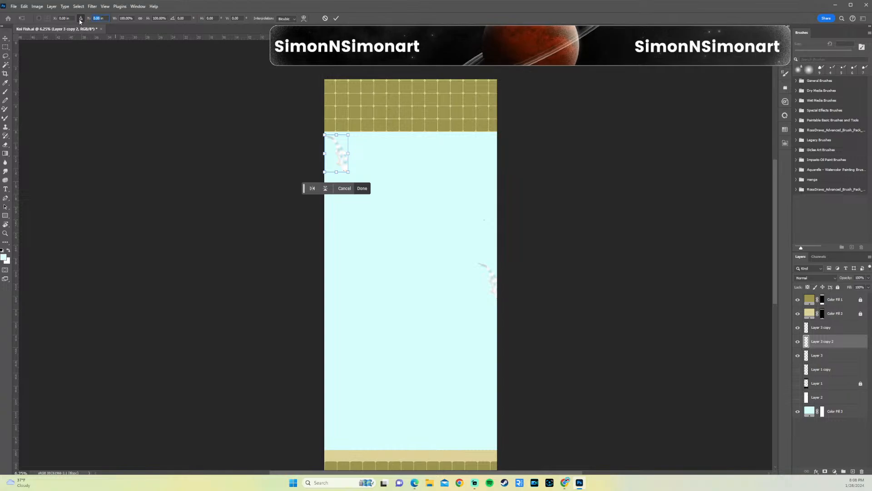
text(40)
key(Return)
key(Return)
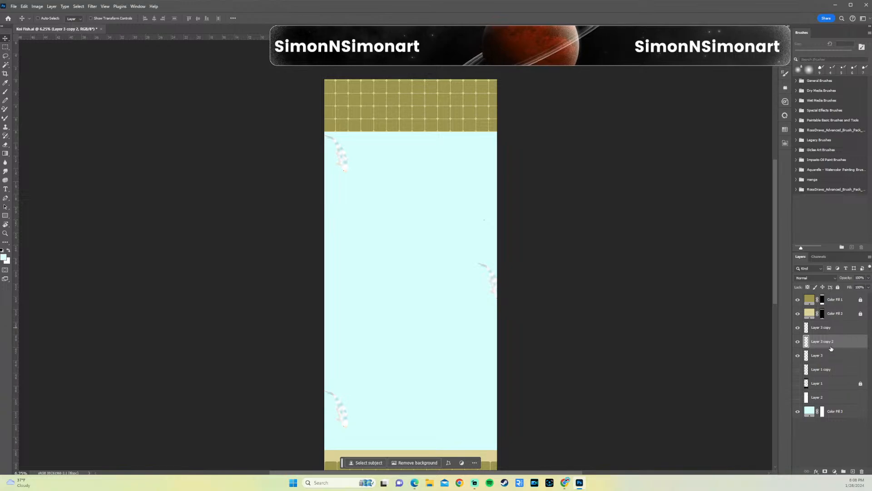
Step: Delete the layer of the koi copy at the pond's right edge
drag(831, 348, 865, 471)
key(ctrl+z)
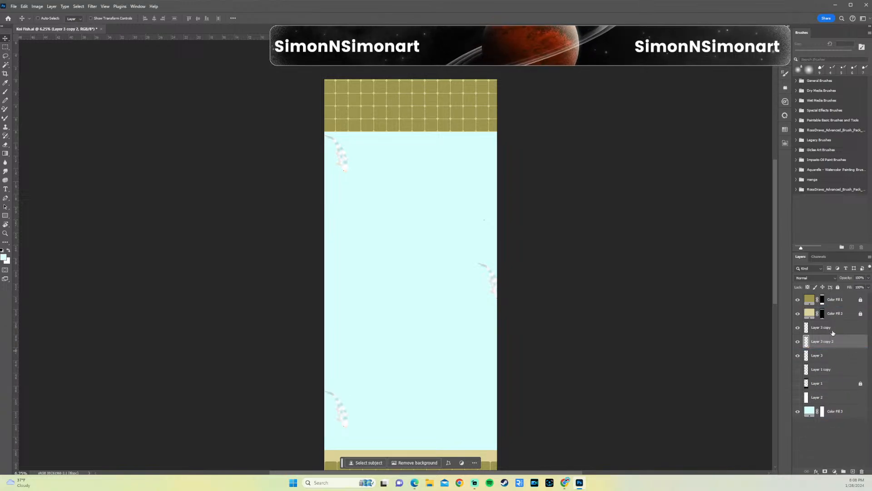
drag(833, 333, 865, 472)
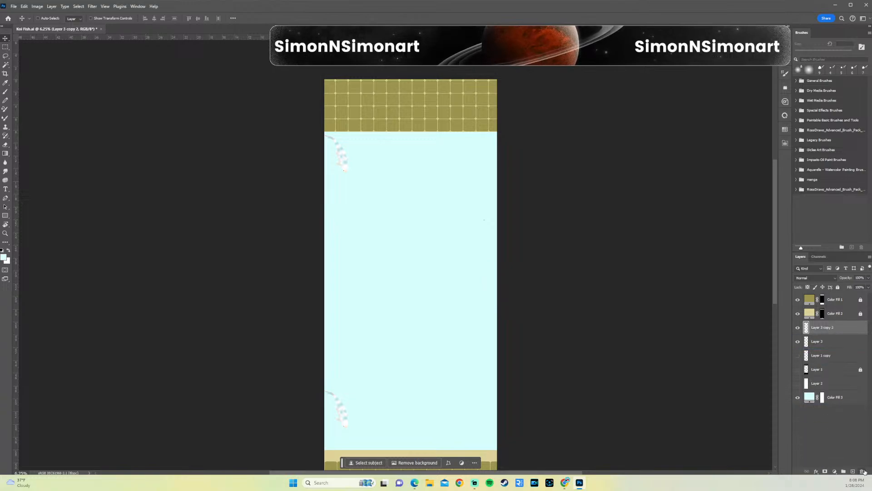
Step: Shift both remaining koi layers together 12 in horizontally with Free Transform
shift+click(832, 342)
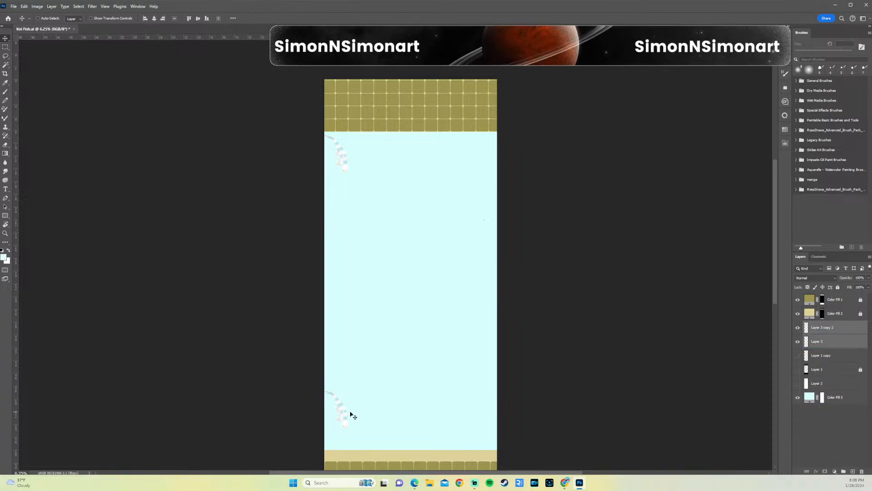
drag(344, 417, 421, 429)
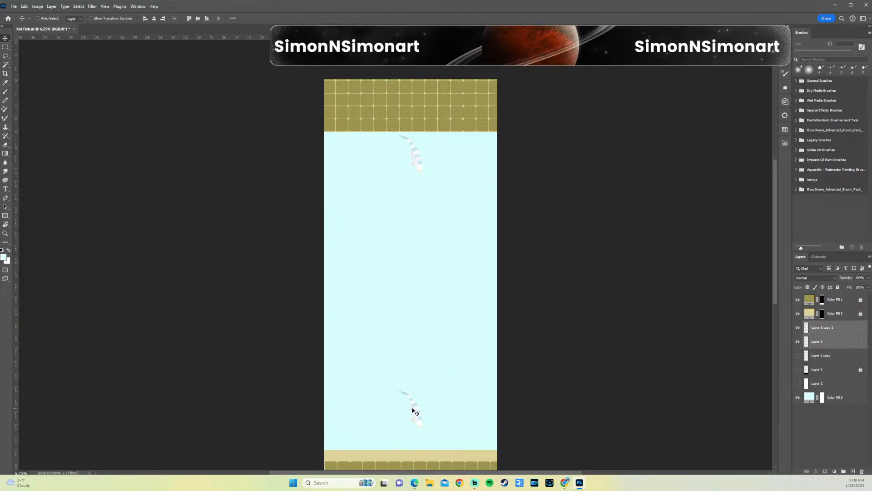
key(ctrl+z)
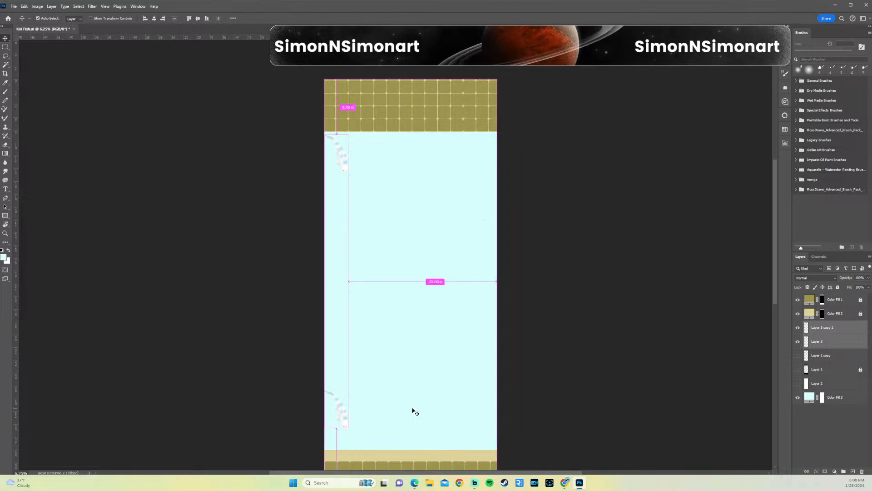
key(ctrl+t)
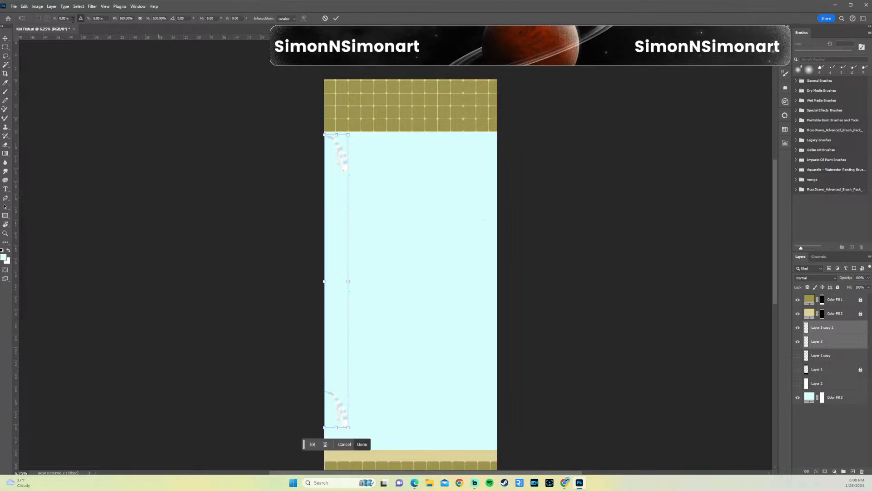
click(64, 18)
text(12)
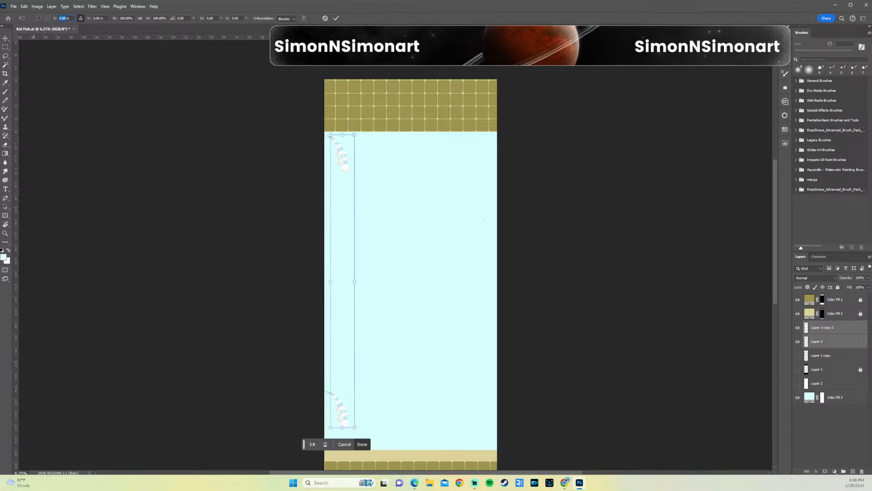
key(Return)
key(Return)
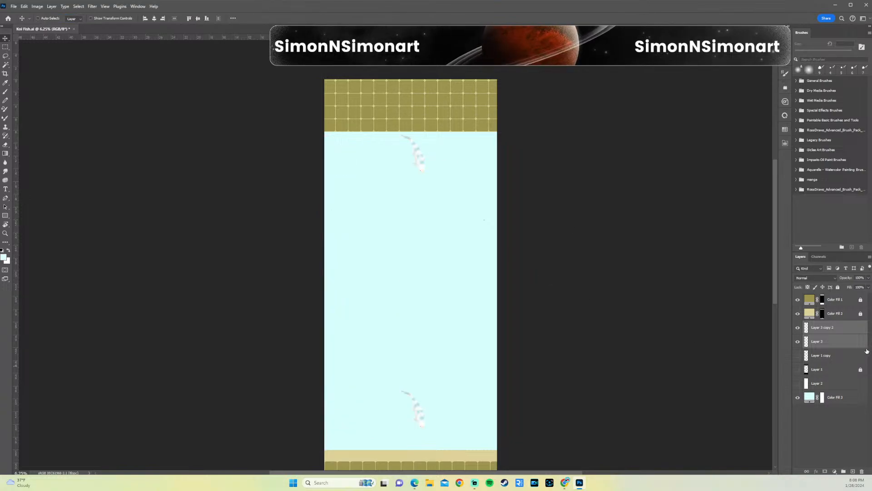
ctrl+click(849, 342)
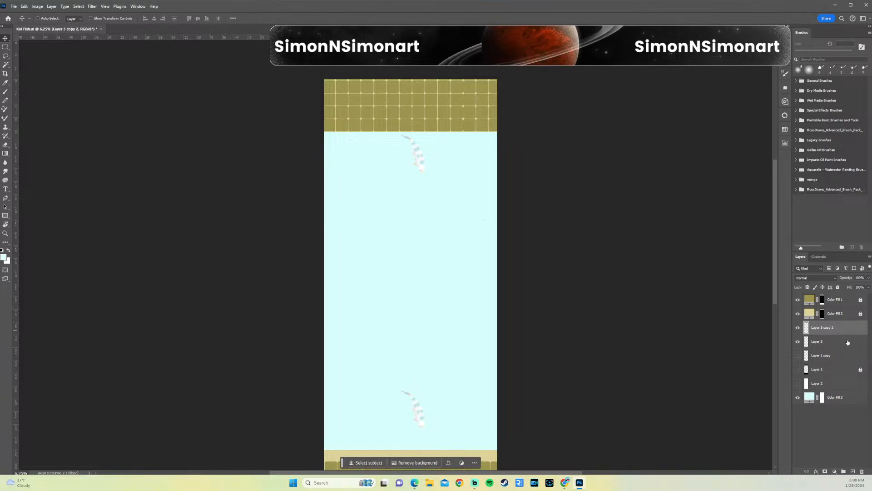
double_click(840, 329)
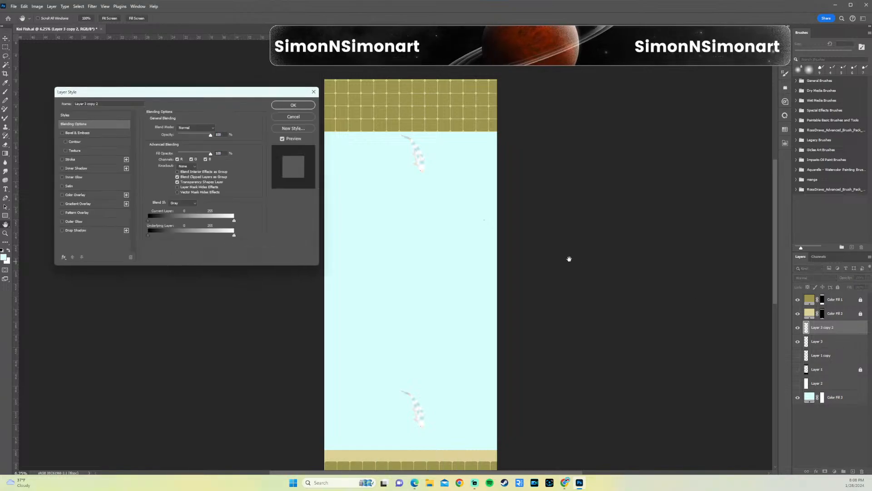
click(301, 117)
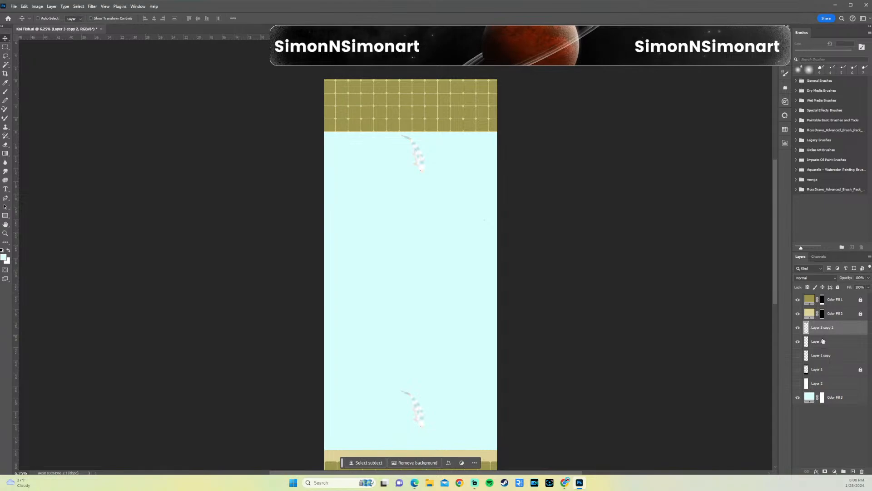
Step: Duplicate the upper koi's layer, Layer 3, and offset the copy 12 in horizontally and 20 in vertically
drag(823, 341, 853, 471)
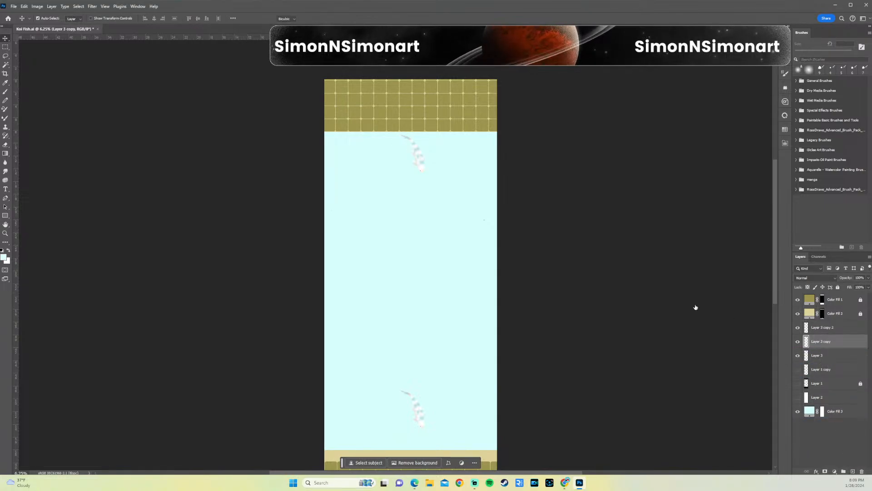
key(ctrl+t)
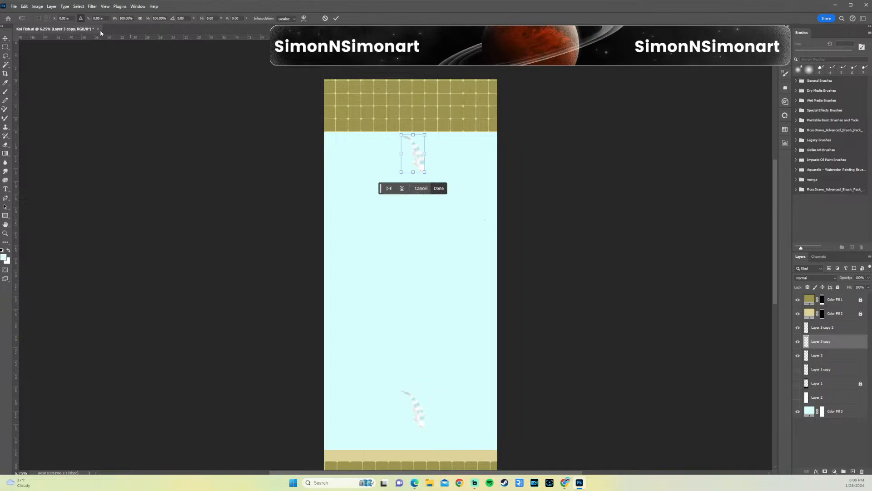
click(69, 18)
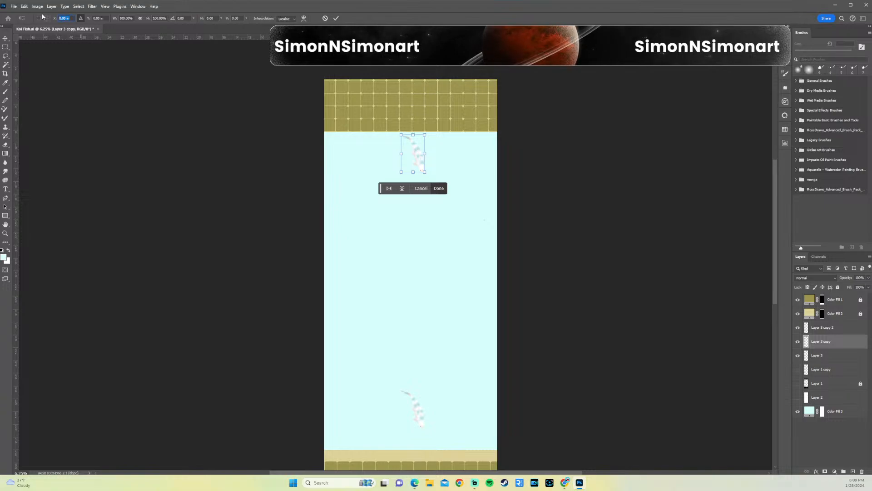
text(12)
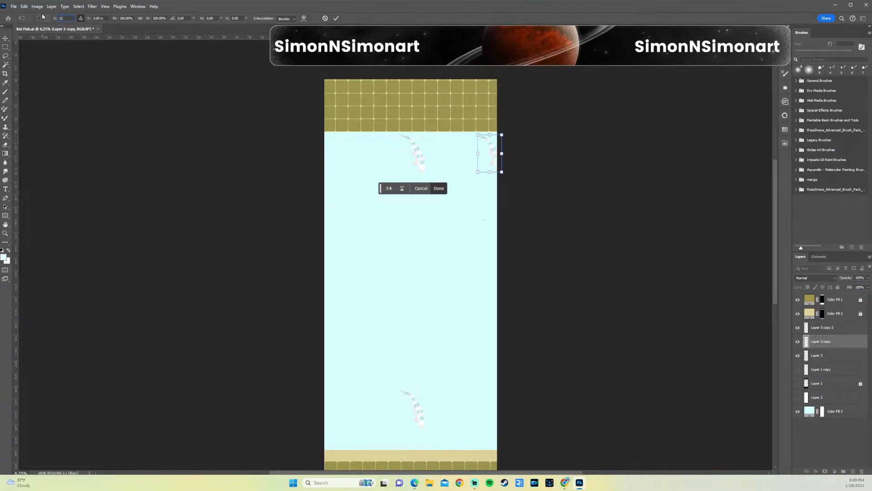
key(Tab)
text(20)
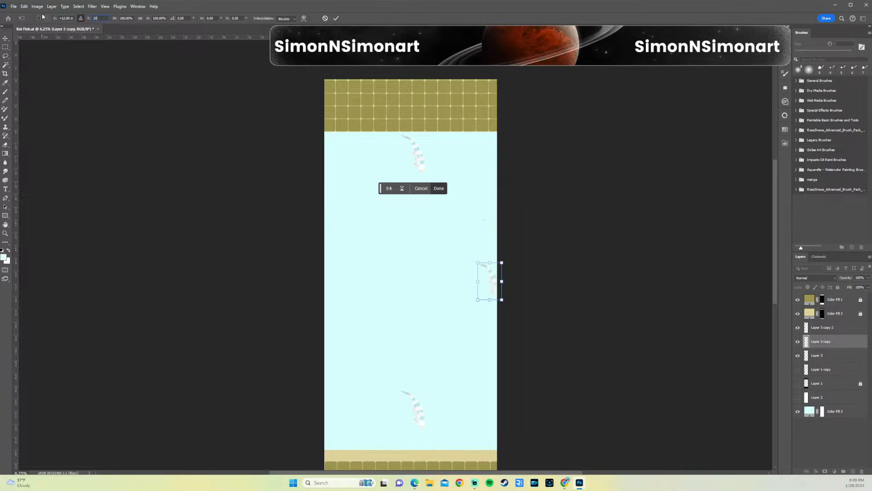
key(Return)
key(Return)
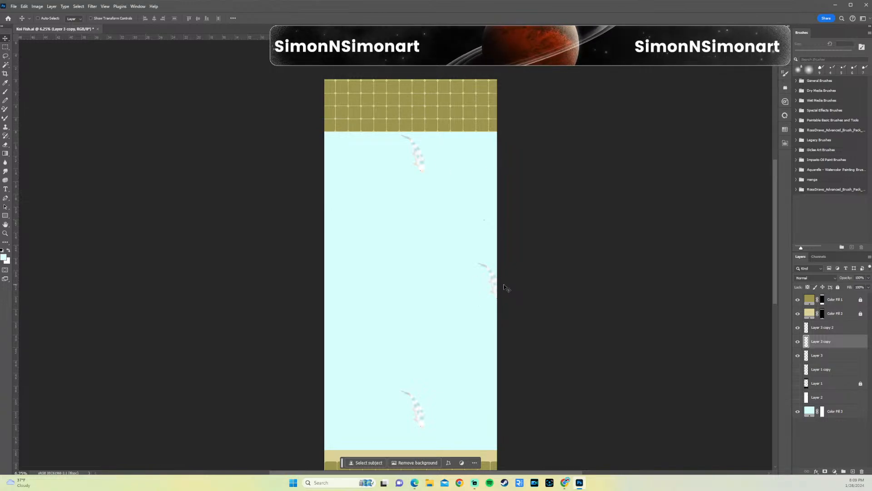
Step: Duplicate the layer of the koi at the pond's right edge
drag(850, 347, 852, 471)
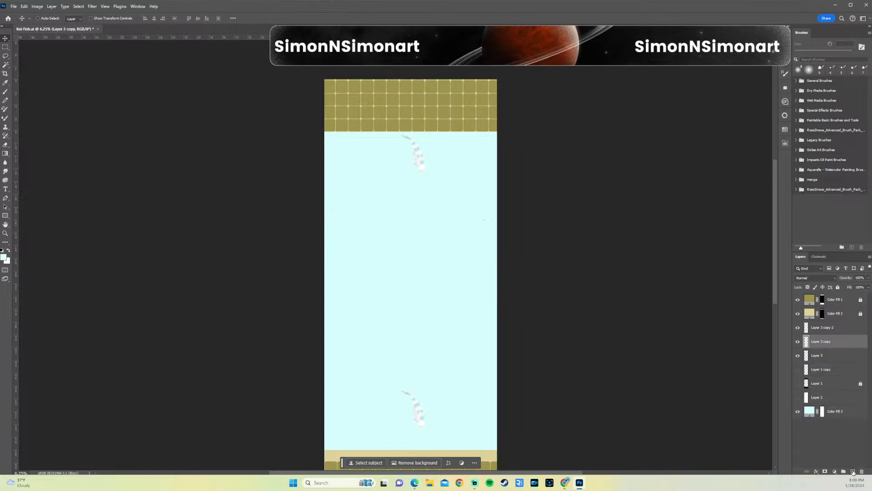
key(ctrl+t)
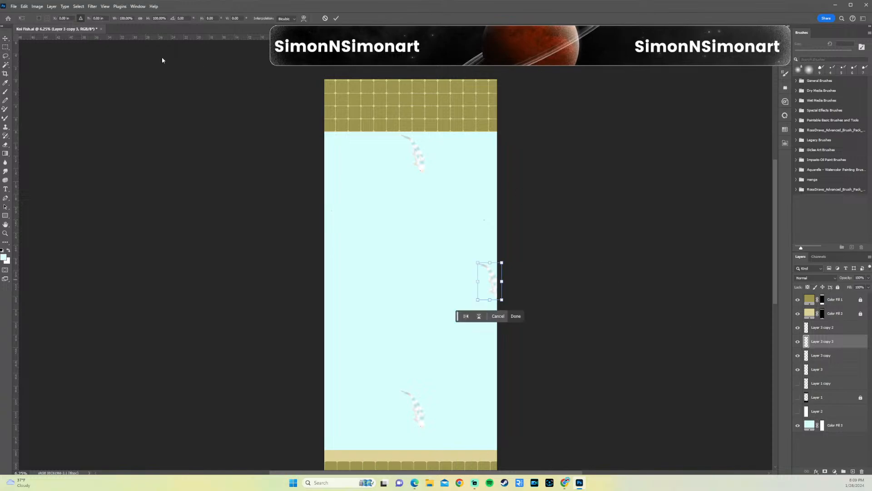
key(Escape)
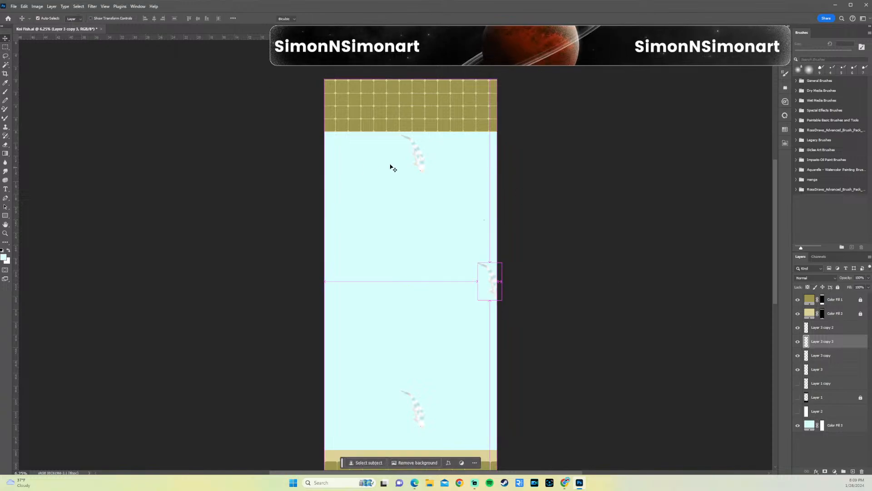
Step: Try a vertical offset of -24 in on the new duplicate of the right-edge koi
key(ctrl+t)
click(101, 18)
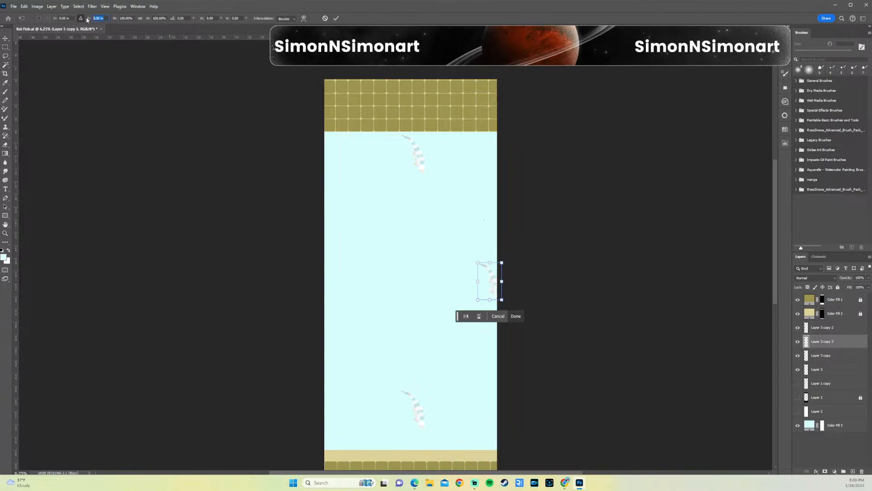
text(-24)
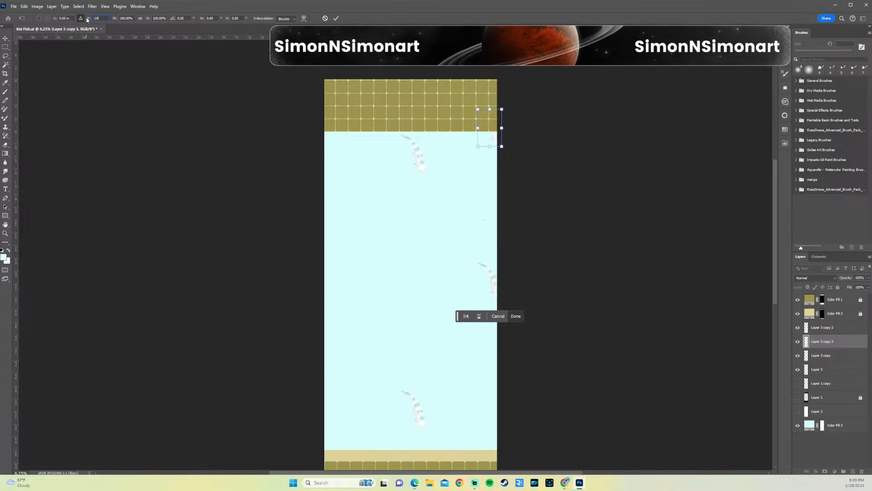
key(Return)
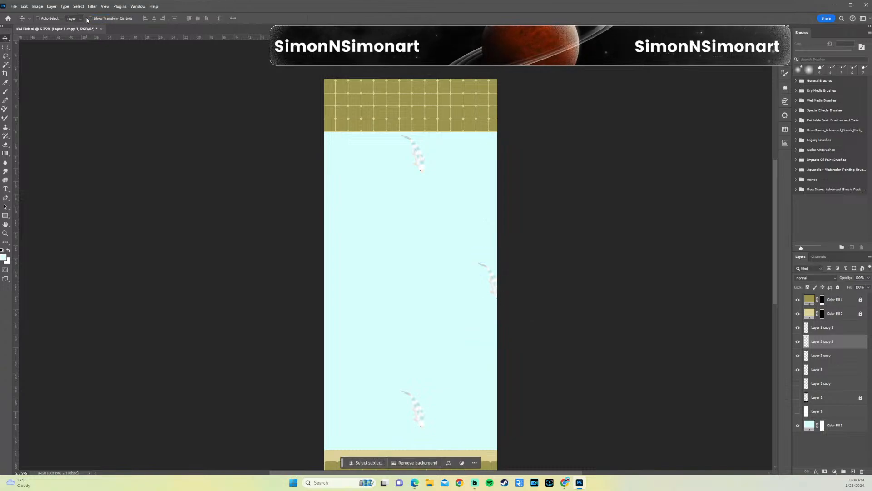
Step: Offset the new duplicate of the right-edge koi -24 in horizontally with Free Transform
key(ctrl+t)
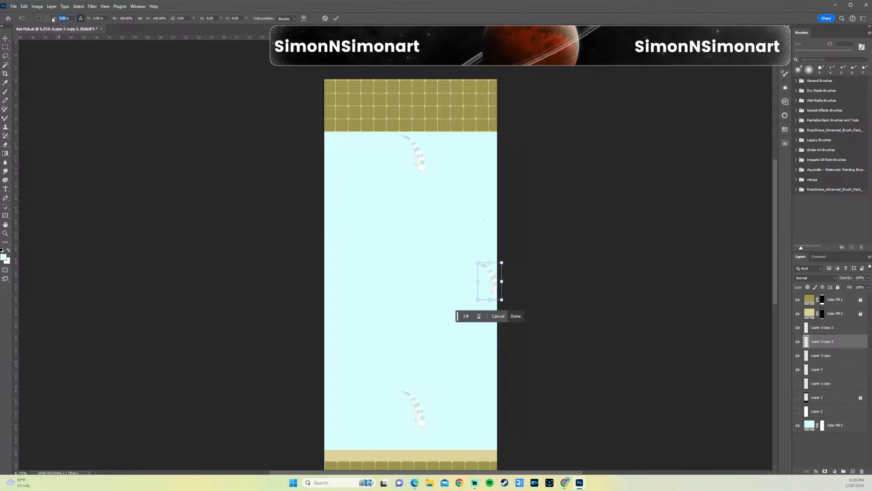
text(-24)
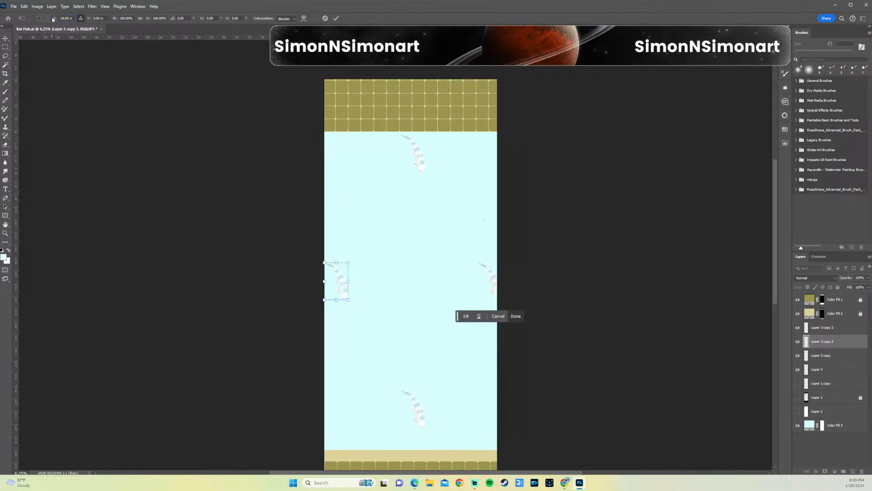
key(Return)
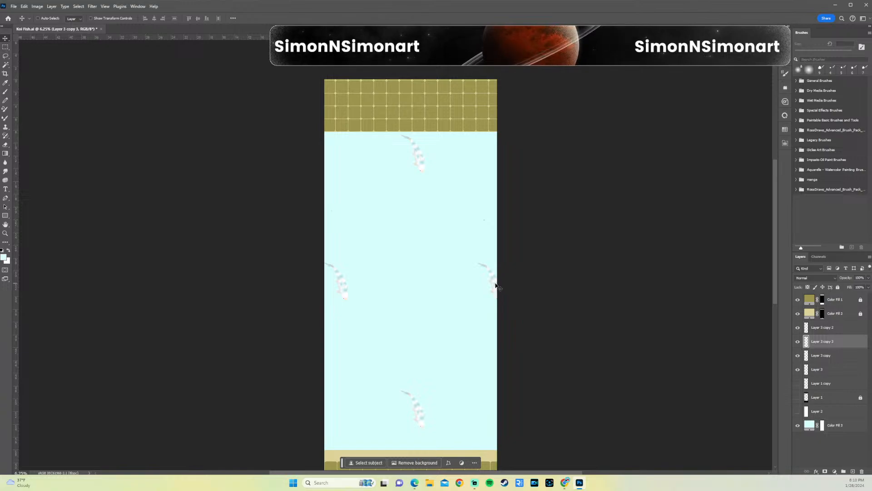
Step: Rotate the whole image 90° counter-clockwise
click(36, 7)
mouse_move(50, 73)
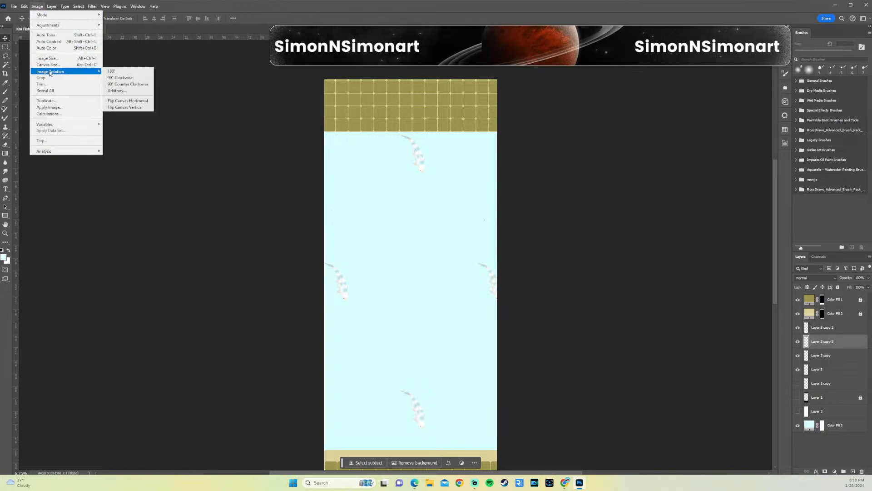
click(127, 85)
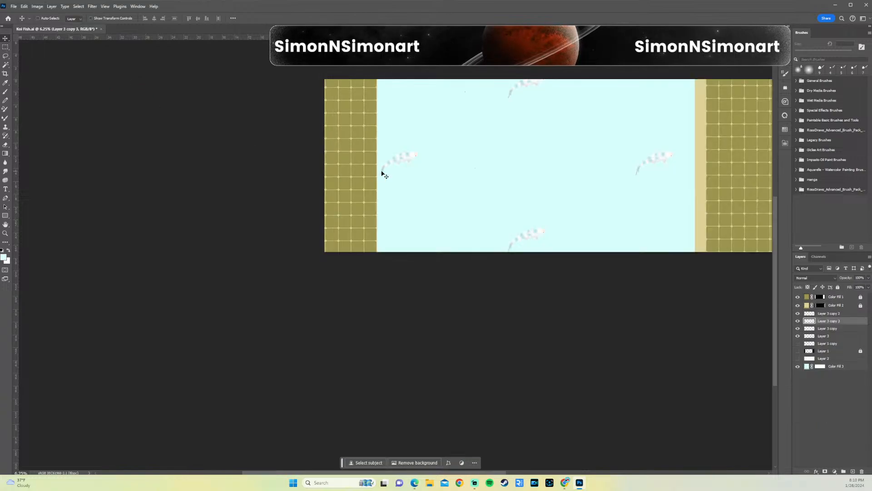
key(ctrl+minus)
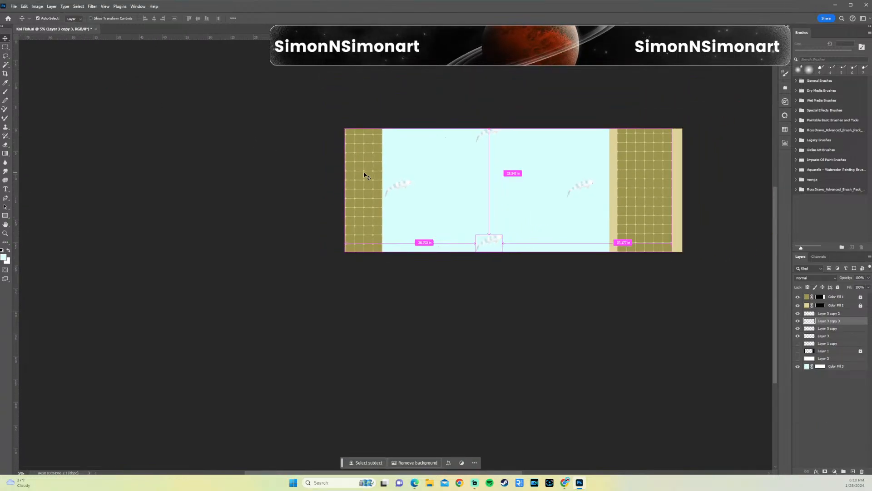
key(ctrl+minus)
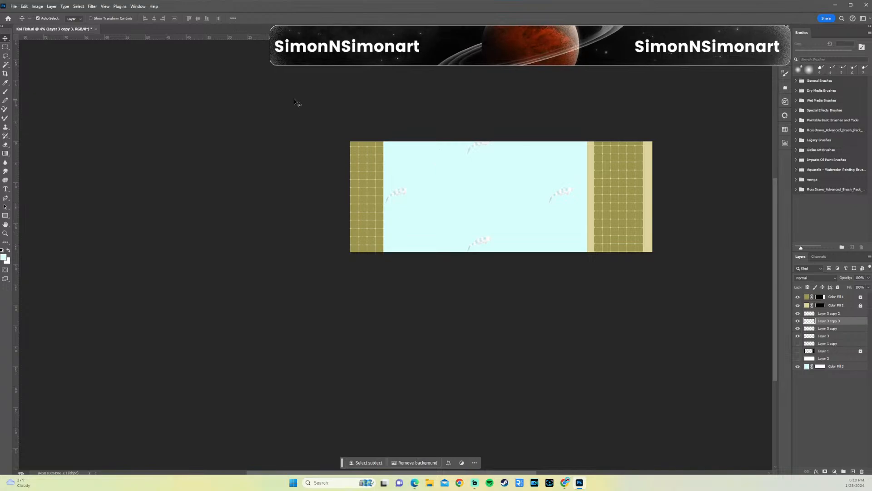
Step: Undo the image rotation and the last koi offset, and group Layer 3 with its three copies
key(ctrl+z)
key(ctrl+z)
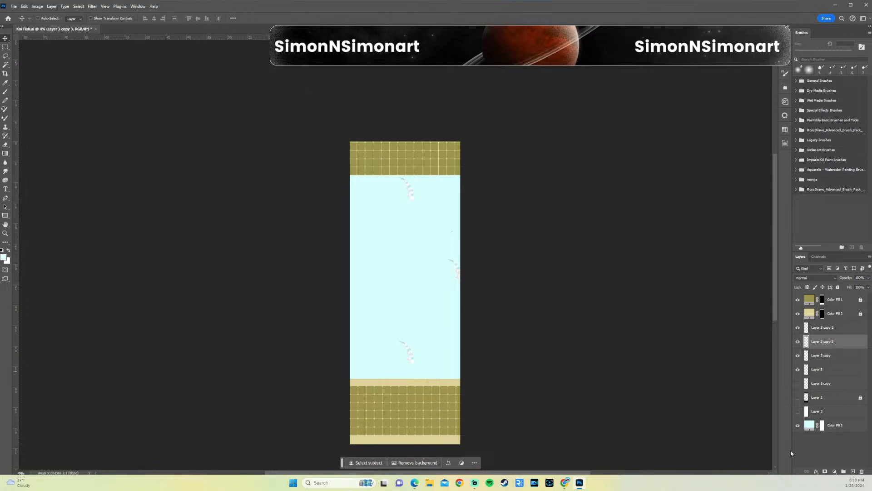
click(820, 369)
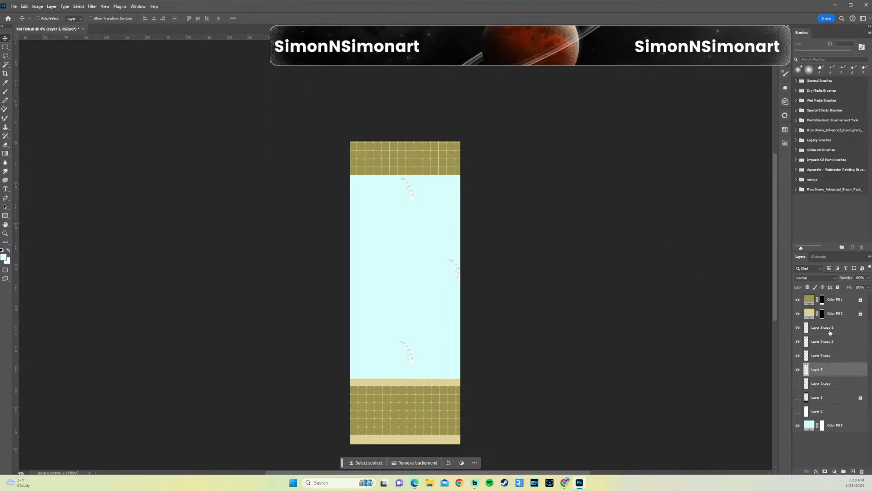
shift+click(831, 328)
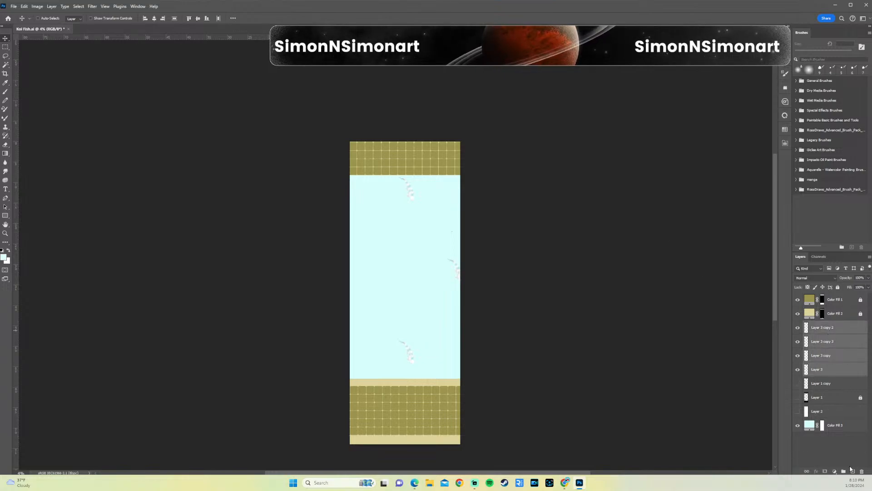
click(844, 471)
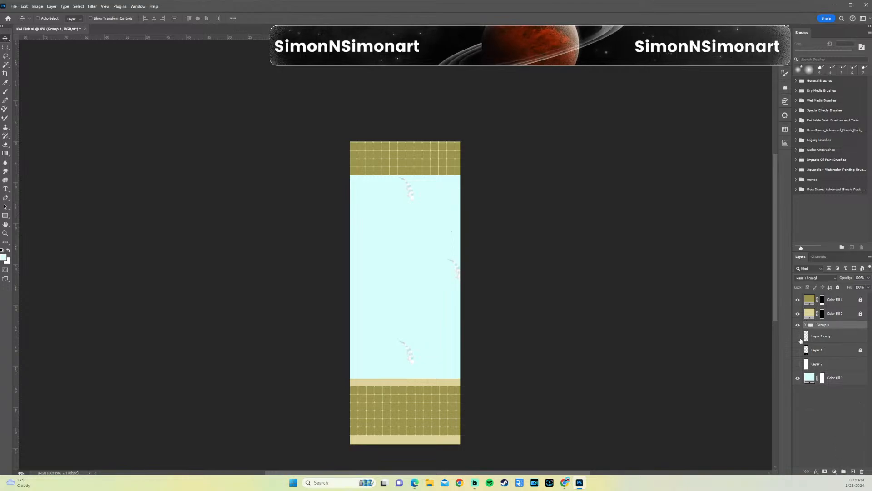
Step: Show Layer 1 copy with the colored koi and hide Group 1
click(799, 336)
click(799, 325)
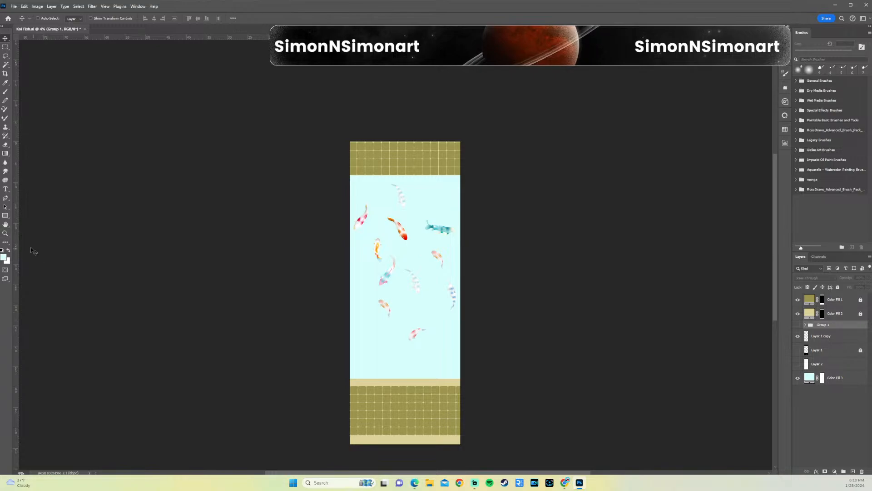
key(z)
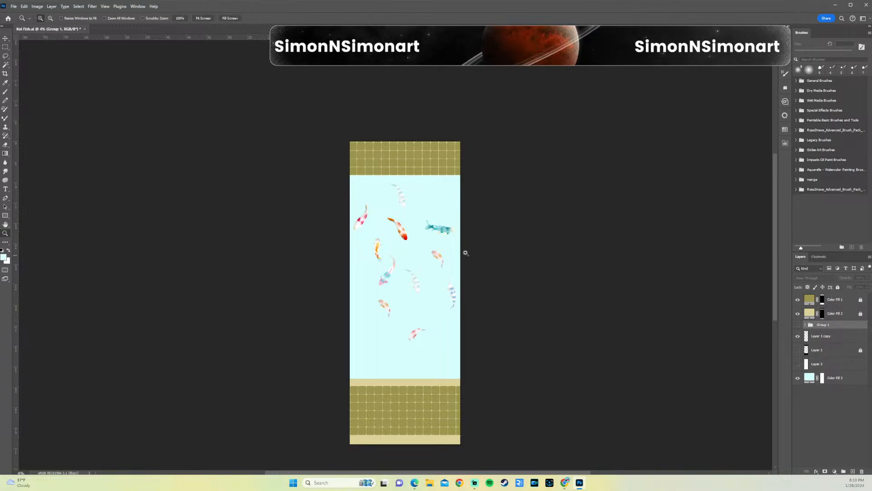
click(450, 251)
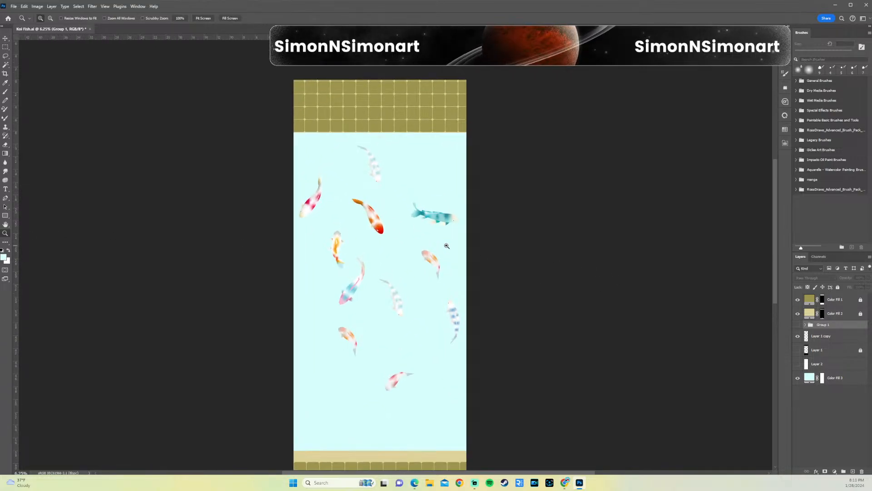
Step: Lasso the teal koi on Layer 1 copy and copy it to its own layer
key(l)
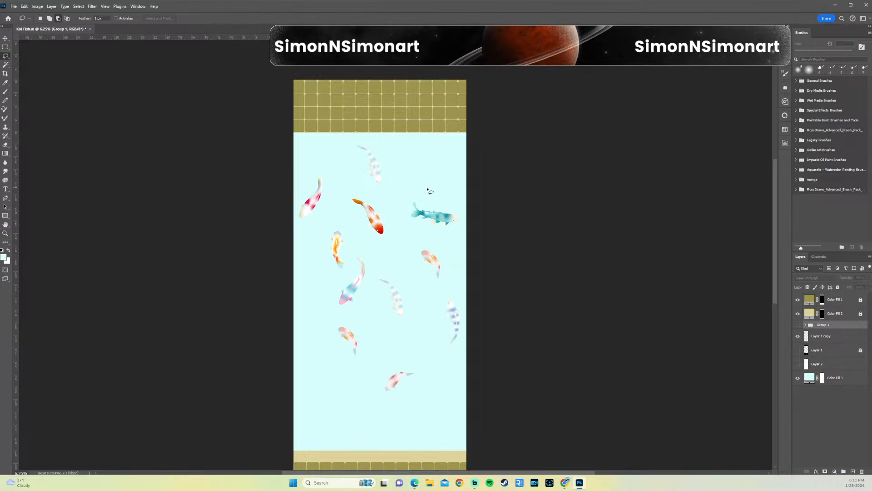
mouse_move(424, 193)
mouse_down()
mouse_move(406, 221)
mouse_move(472, 228)
mouse_move(432, 185)
mouse_up()
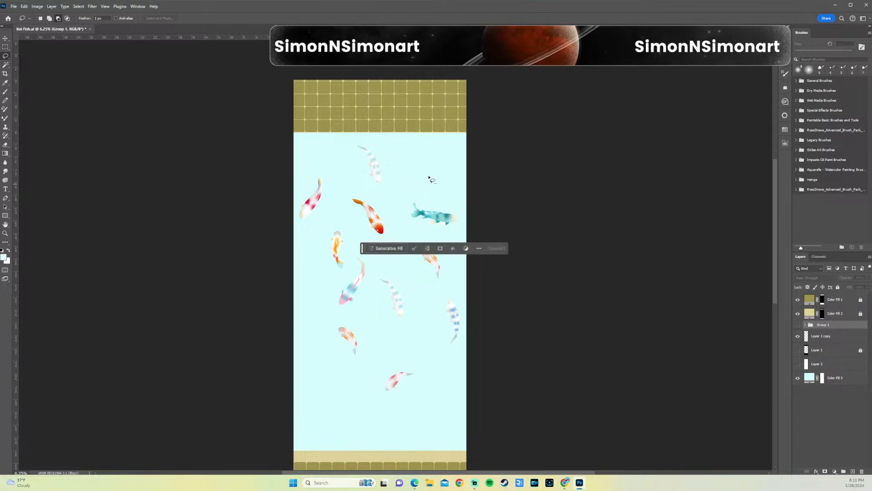
click(798, 350)
click(821, 336)
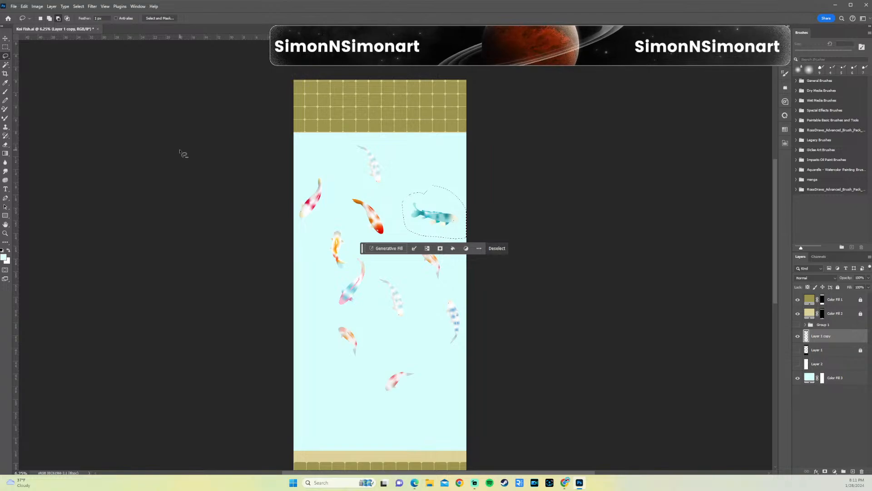
key(ctrl+j)
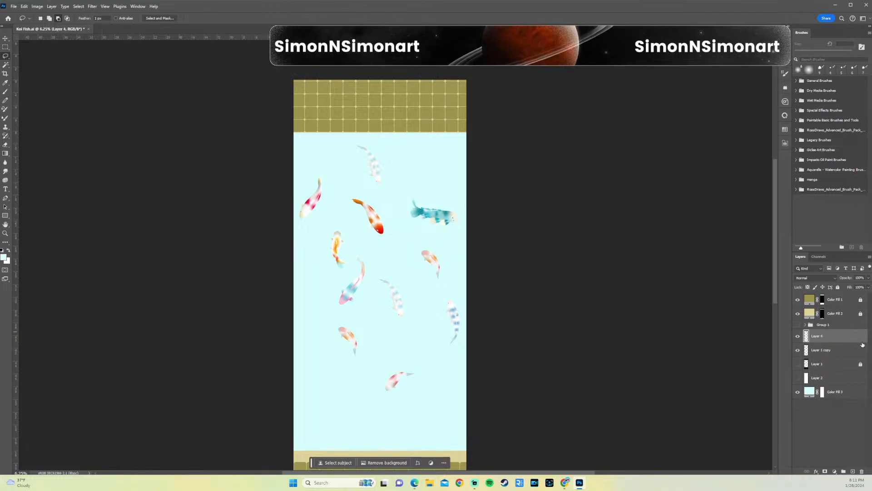
Step: Hide Layer 1 copy, and show Group 1 with its layers expanded
click(798, 351)
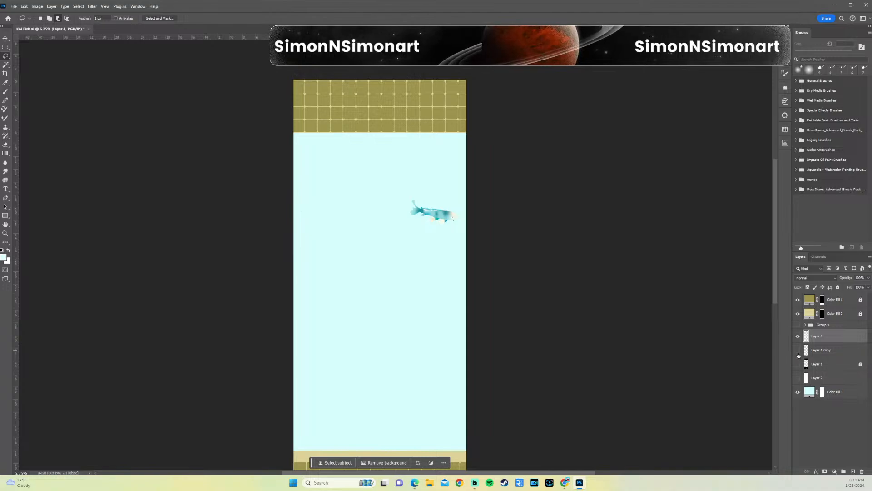
click(798, 326)
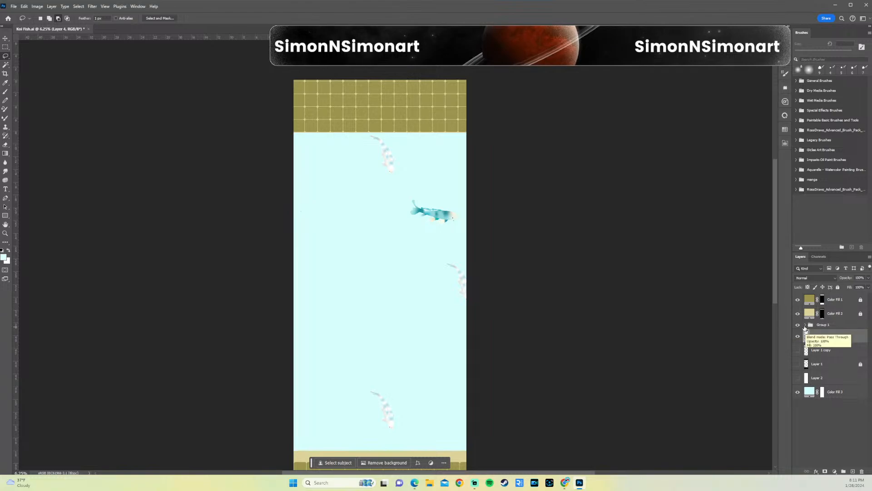
click(806, 325)
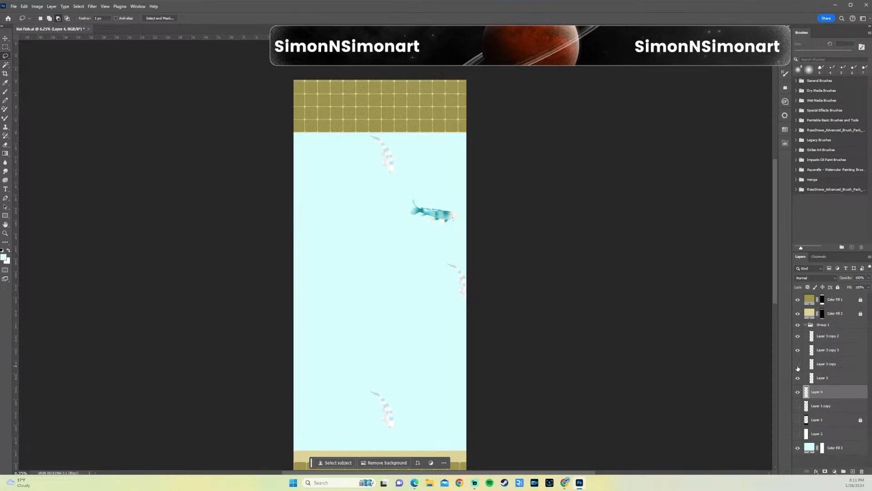
Step: Check the Group 1 layers one by one through their visibility to identify which koi sits on each, ending with only Layer 3 copy shown
click(814, 368)
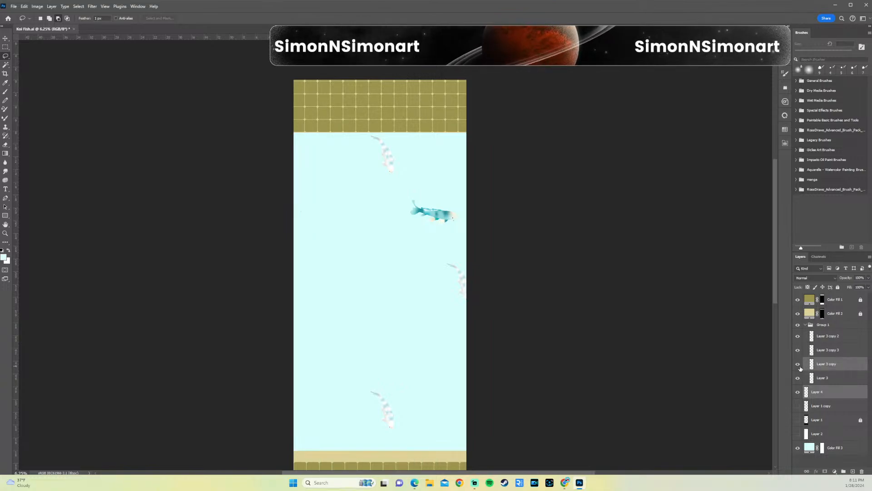
click(799, 366)
click(799, 366)
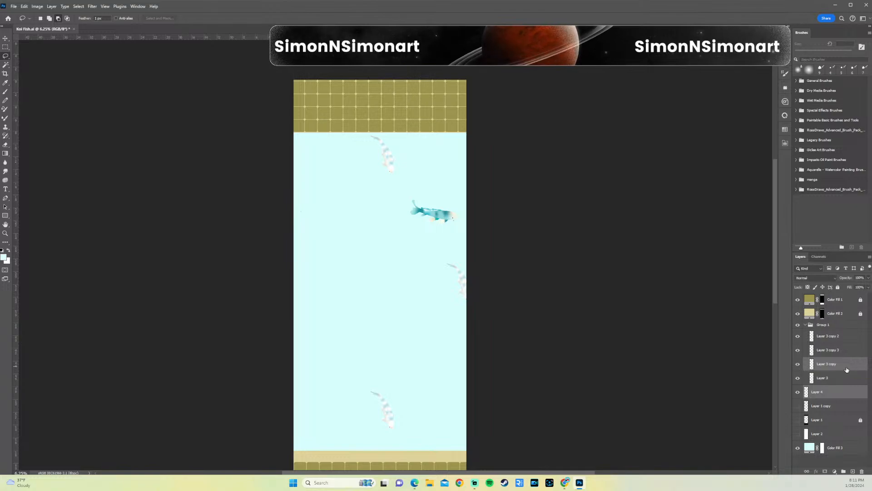
mouse_move(847, 369)
mouse_down()
mouse_move(857, 404)
mouse_move(845, 369)
mouse_up()
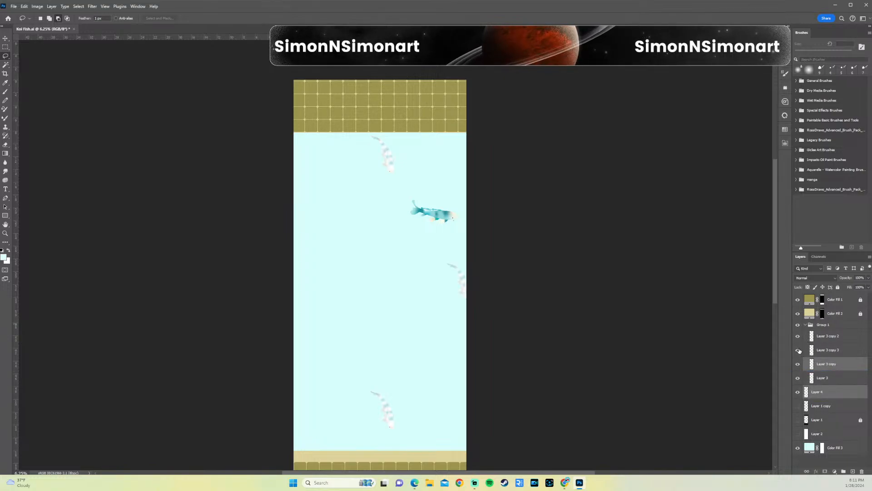
click(798, 337)
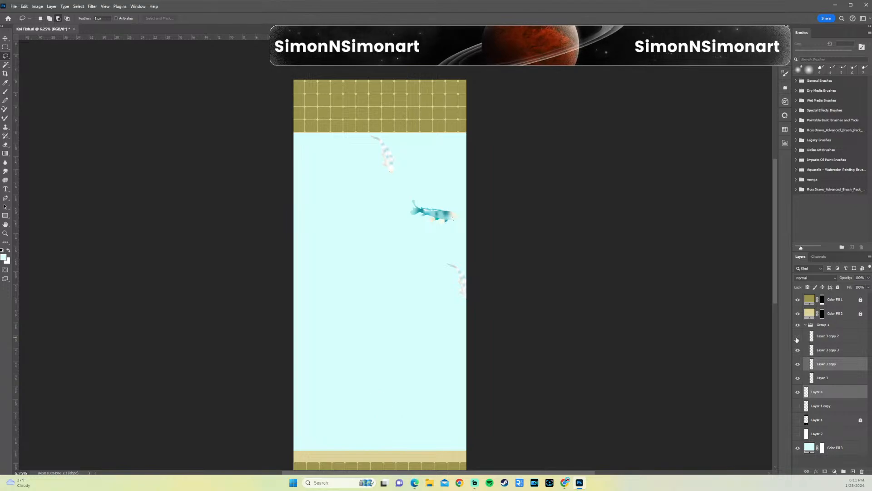
click(797, 337)
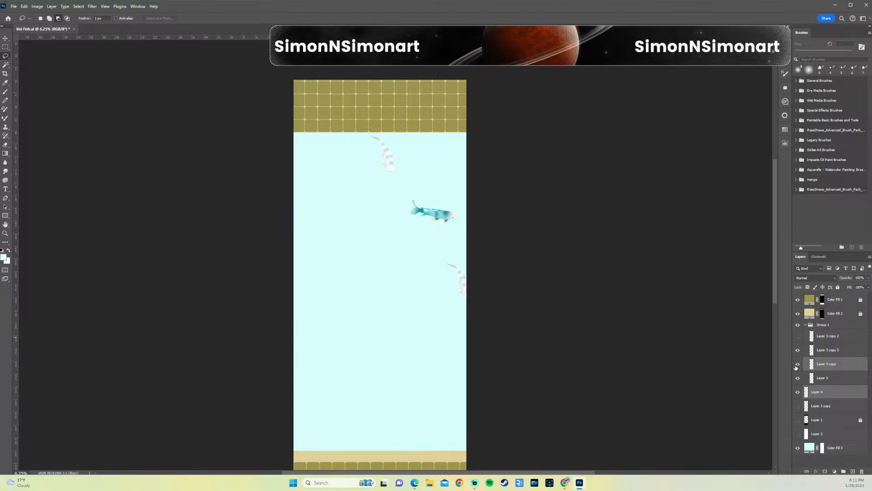
click(798, 365)
click(798, 378)
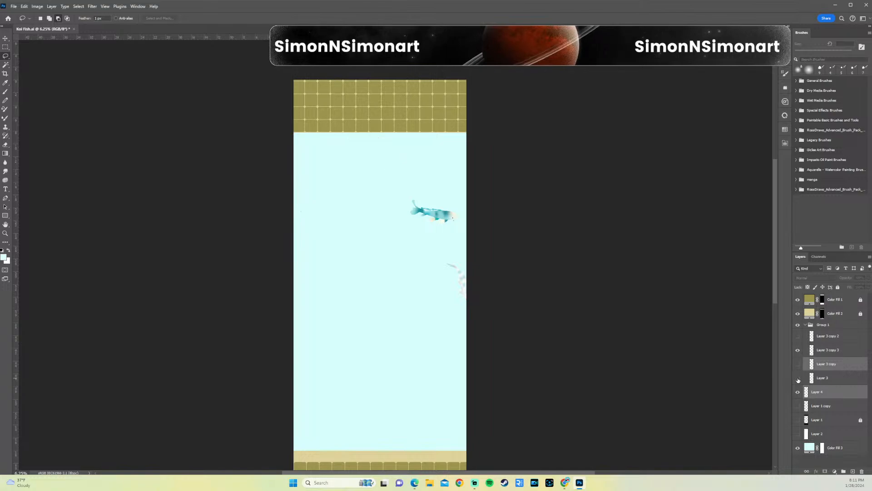
click(797, 351)
click(798, 364)
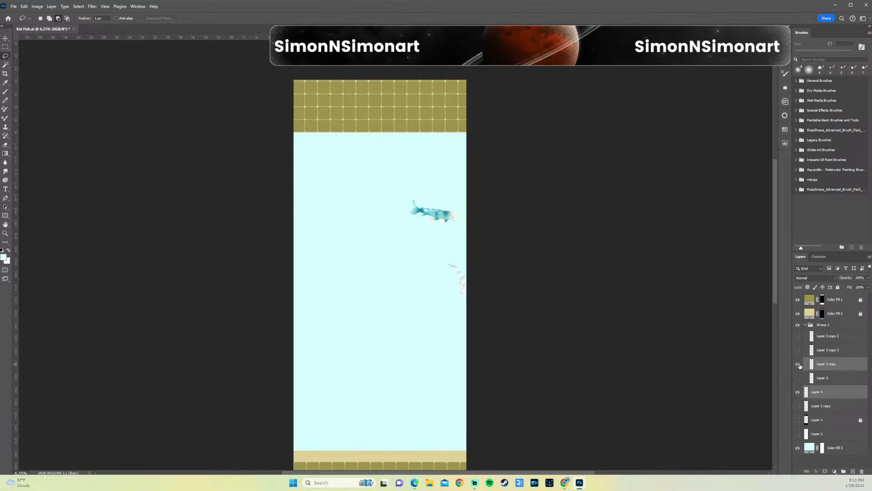
Step: Offset Layer 3 copy, the white koi at the pond's right edge, -24 in horizontally with Free Transform
click(813, 365)
key(ctrl+t)
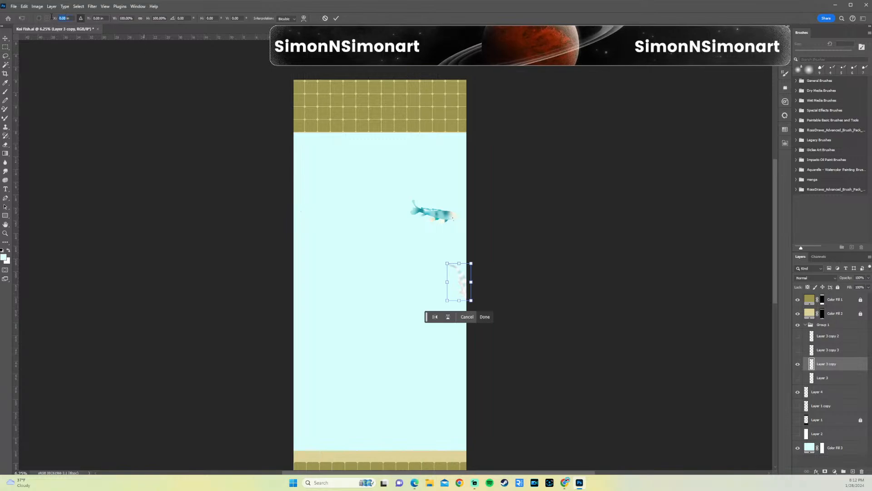
text(-24)
key(Return)
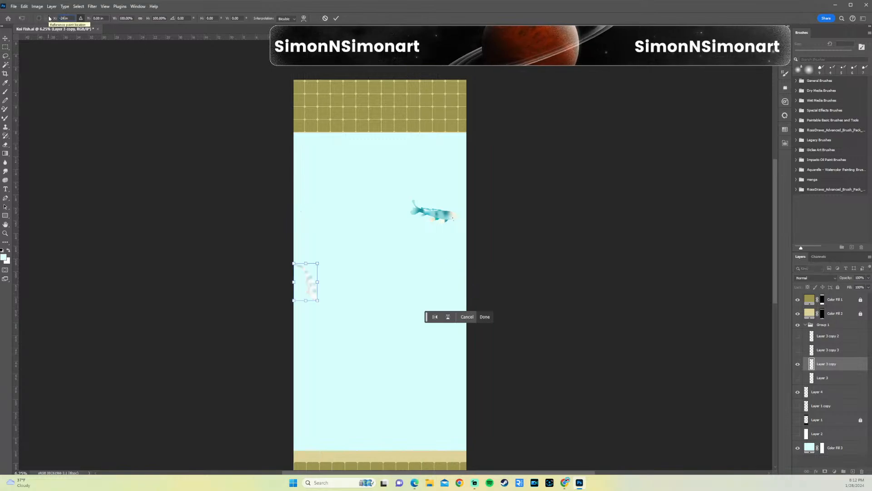
key(Return)
Step: Show the remaining white koi layers in Group 1, then collapse and lock the group
click(798, 336)
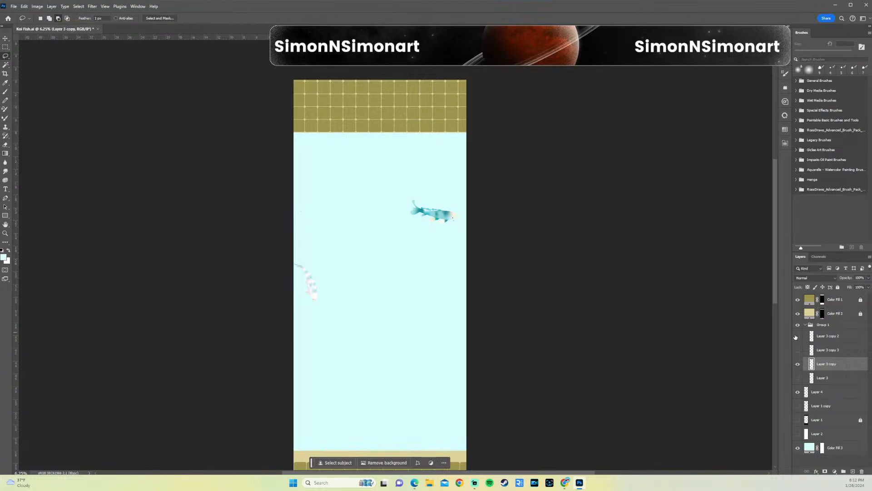
click(798, 350)
click(798, 378)
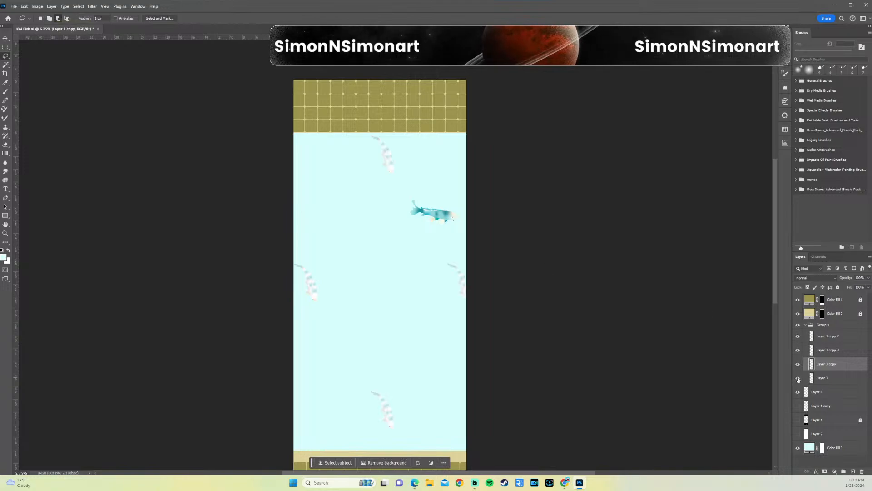
click(813, 324)
click(805, 324)
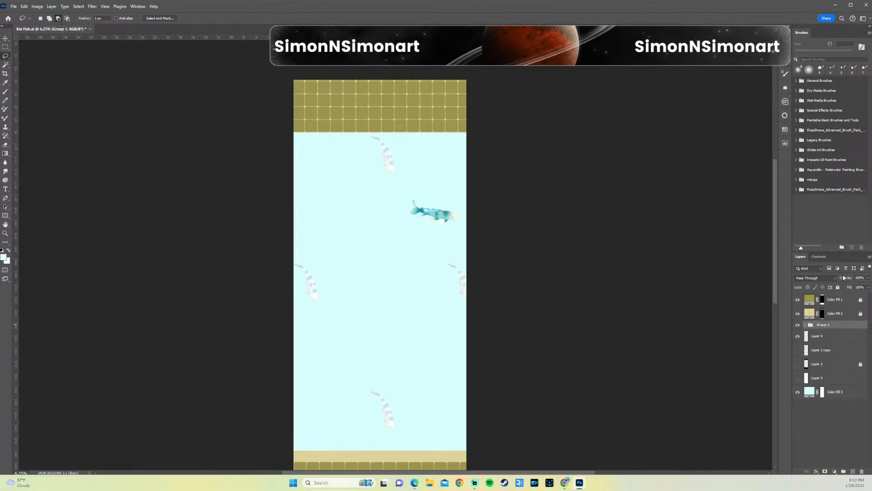
Step: Move the teal koi on Layer 4 to the upper-left part of the pond and rotate it about 35° counter-clockwise
click(828, 337)
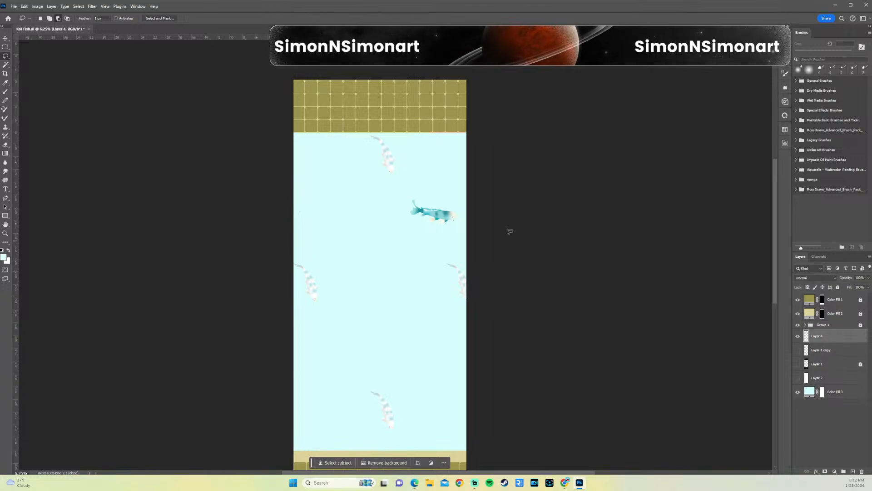
click(6, 39)
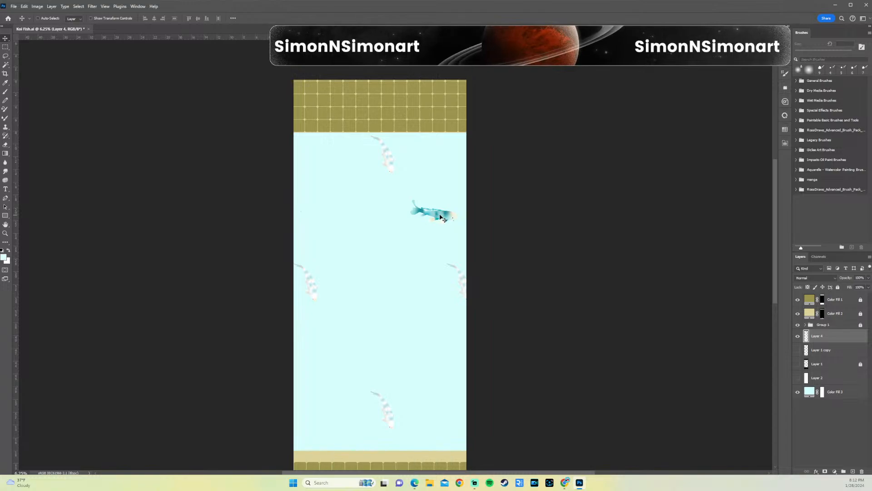
drag(442, 218, 351, 207)
key(ctrl+t)
drag(350, 206, 351, 204)
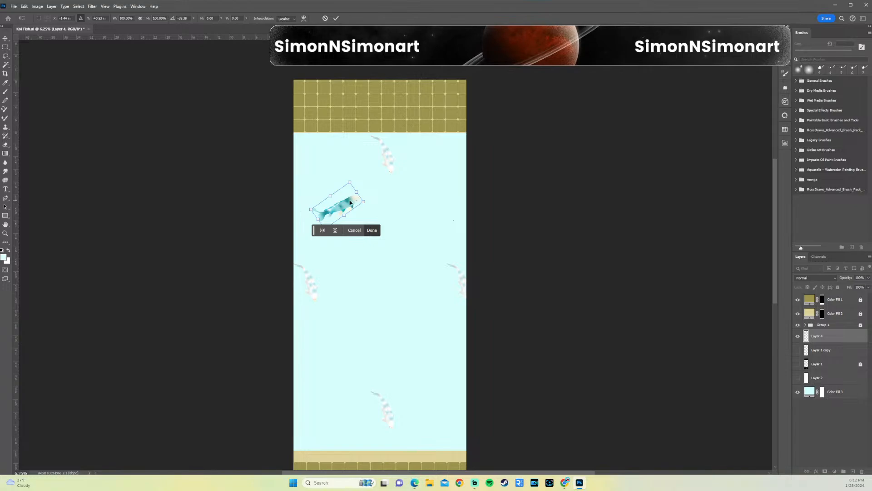
drag(351, 203, 355, 209)
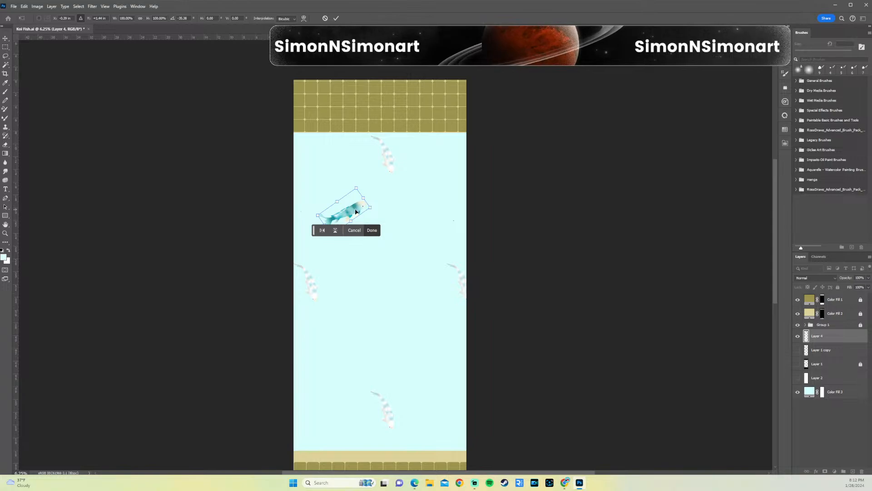
drag(353, 208, 354, 210)
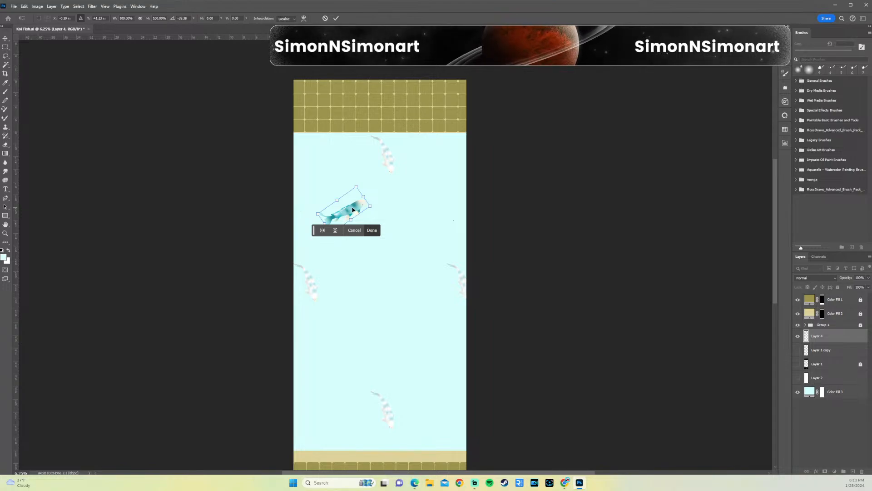
key(Return)
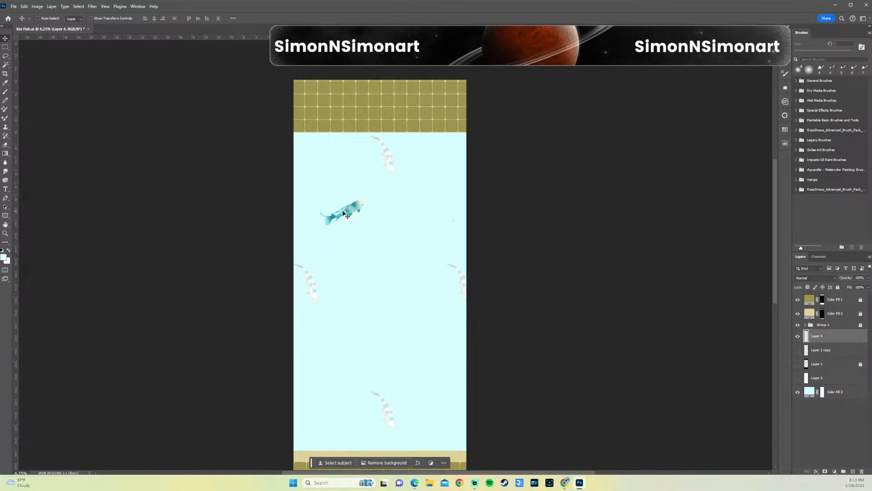
drag(346, 216, 348, 205)
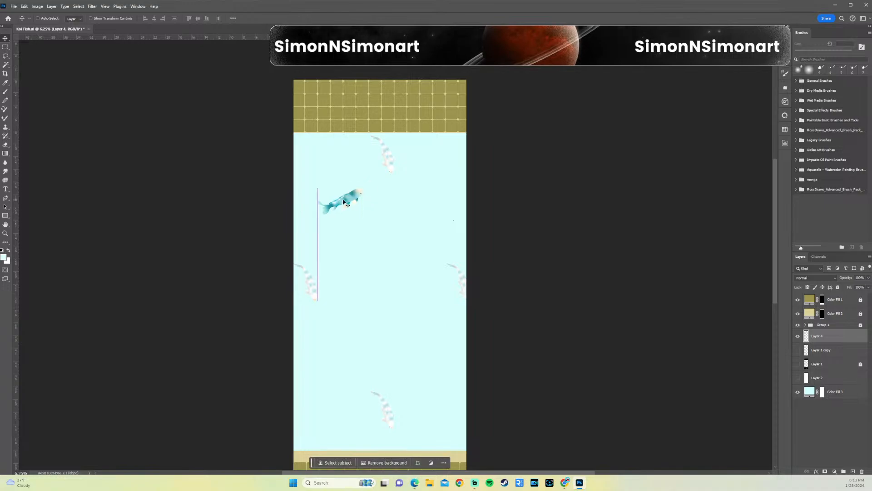
Step: Duplicate the teal koi on Layer 4 and offset the duplicate 40 in vertically with Free Transform
drag(840, 338, 853, 473)
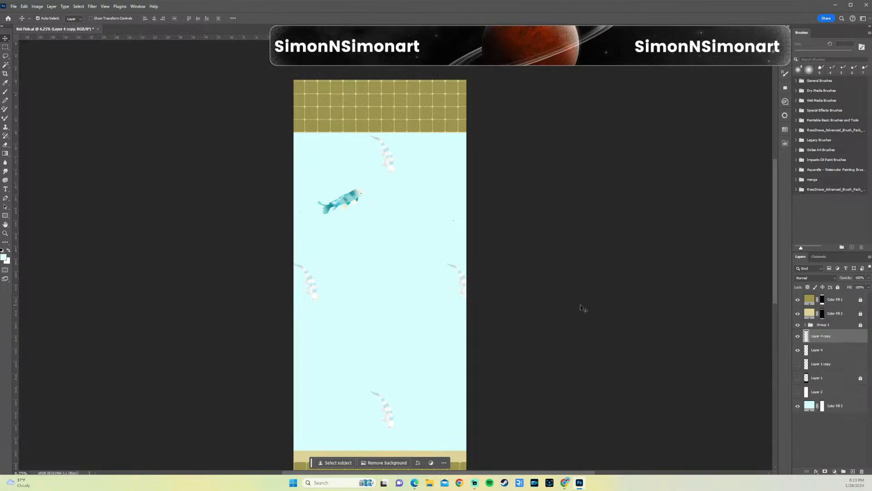
key(ctrl+t)
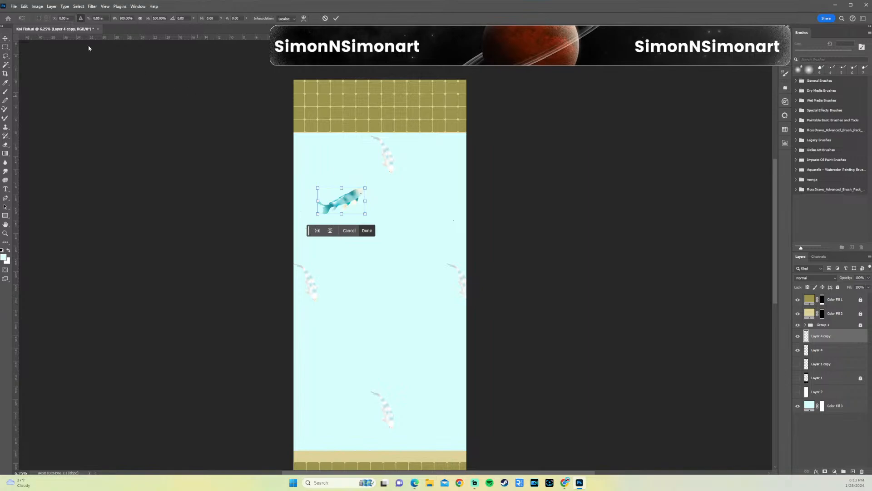
click(95, 19)
text(2)
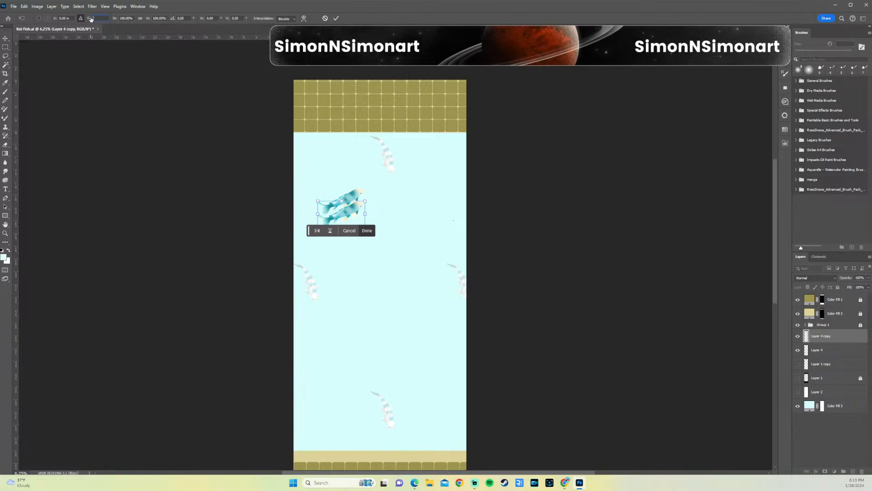
text(40)
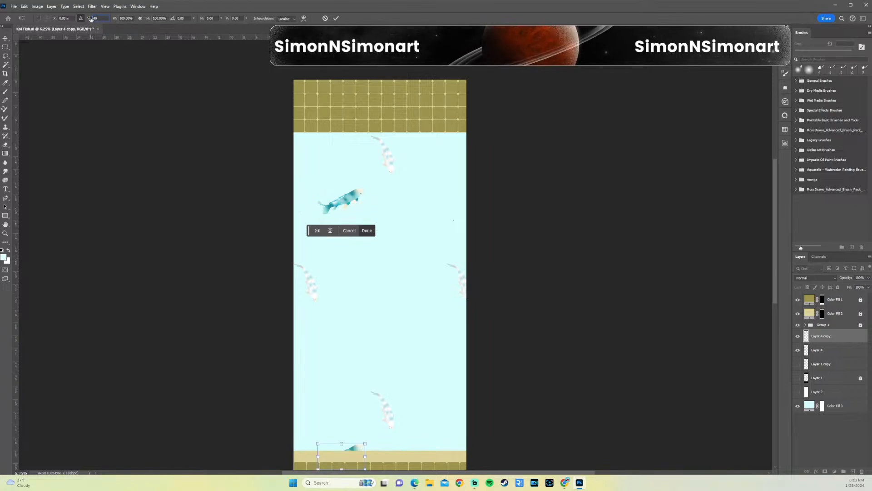
key(Return)
key(Return)
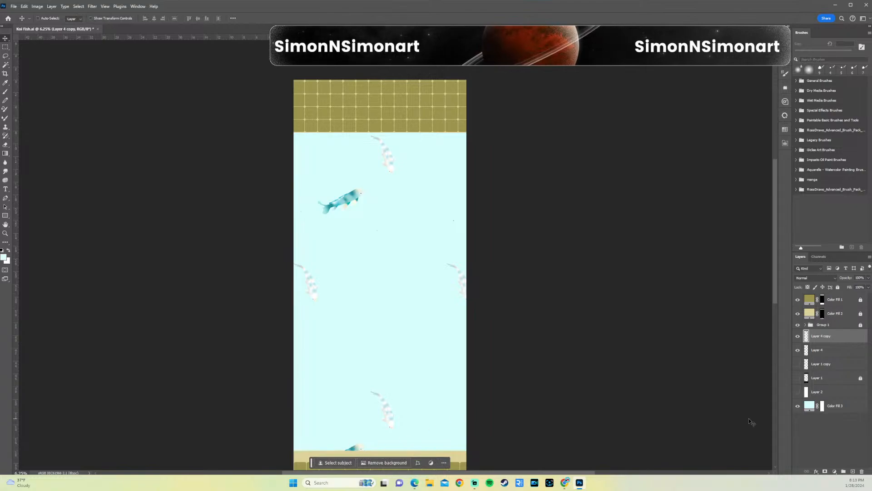
Step: Select Layer 4 together with Layer 4 copy and move both teal koi slightly up the pond
shift+click(836, 350)
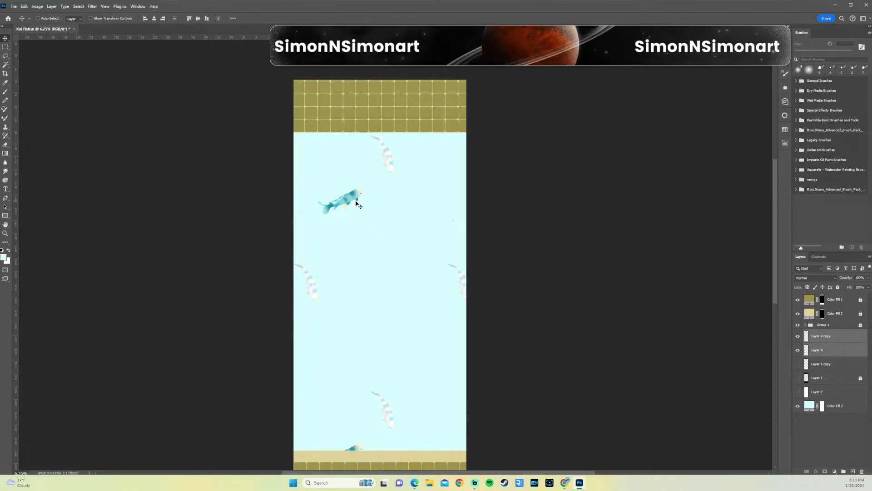
drag(357, 204, 355, 184)
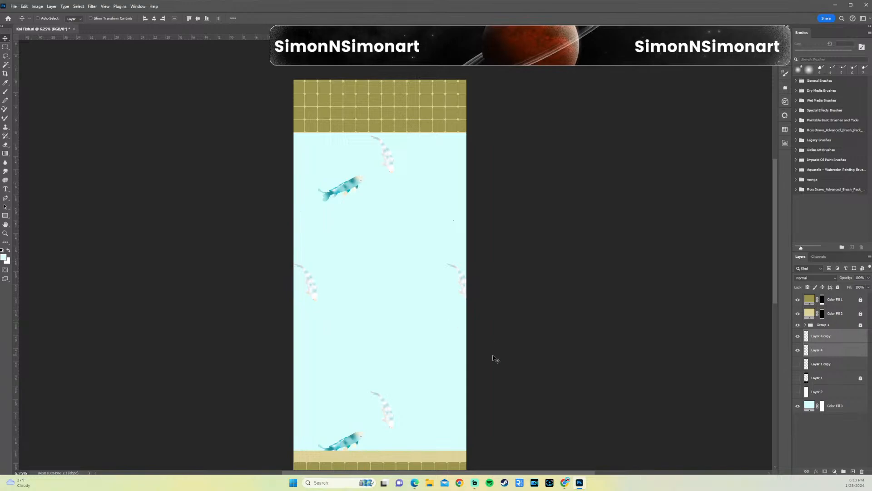
drag(491, 359, 502, 252)
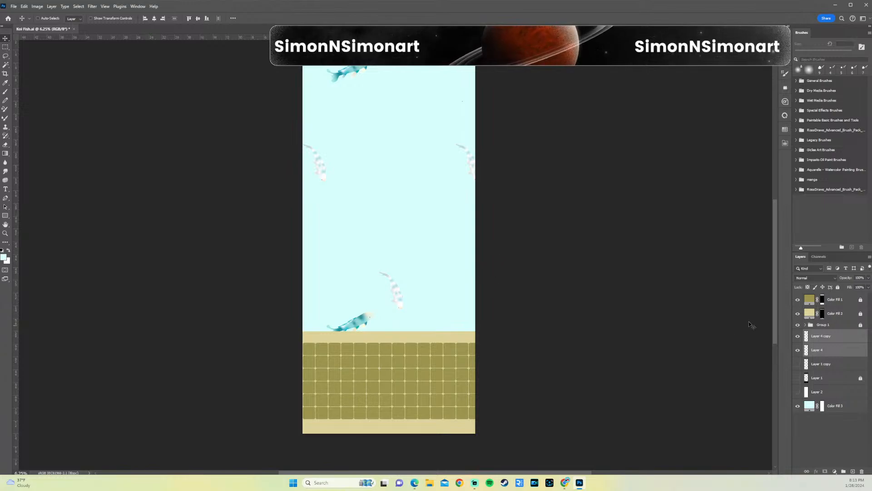
Step: Hide Color Fill 1 and Color Fill 2, and move both teal koi slightly down, away from the white koi
drag(796, 299, 798, 314)
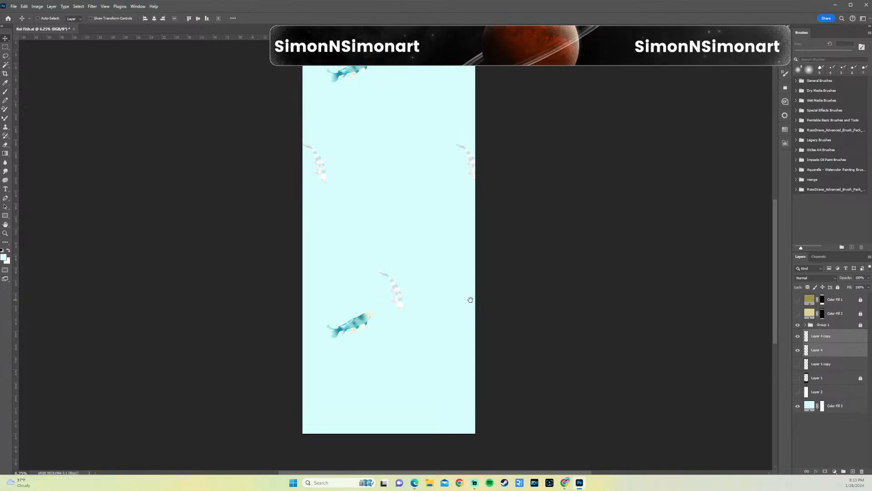
drag(486, 295, 510, 356)
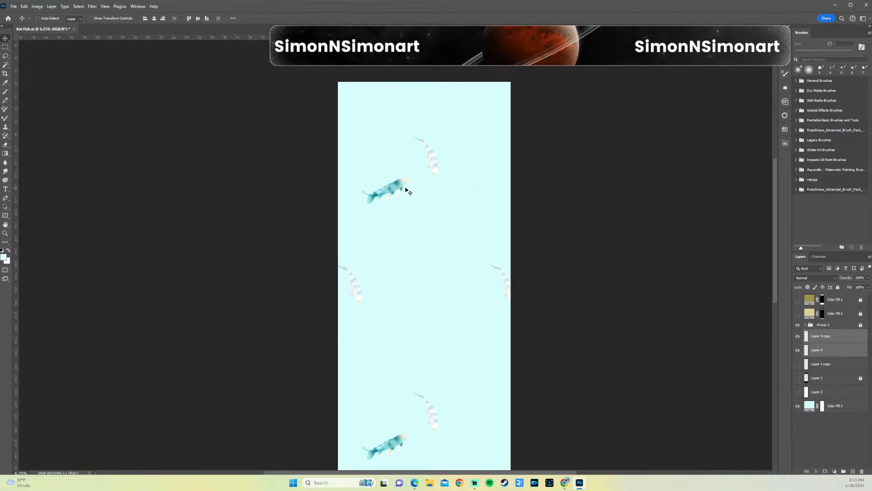
drag(403, 187, 401, 204)
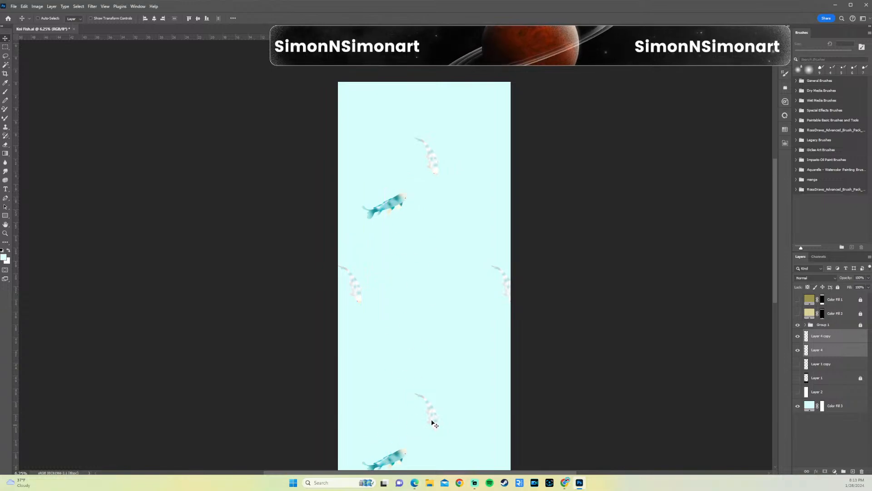
Step: Select only Layer 4 and rotate the whole image 90° counter-clockwise
click(845, 356)
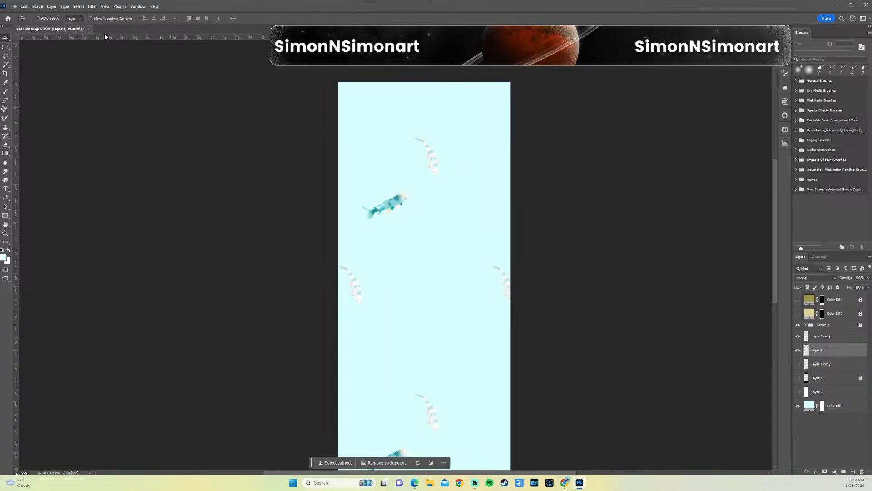
click(37, 6)
mouse_move(58, 72)
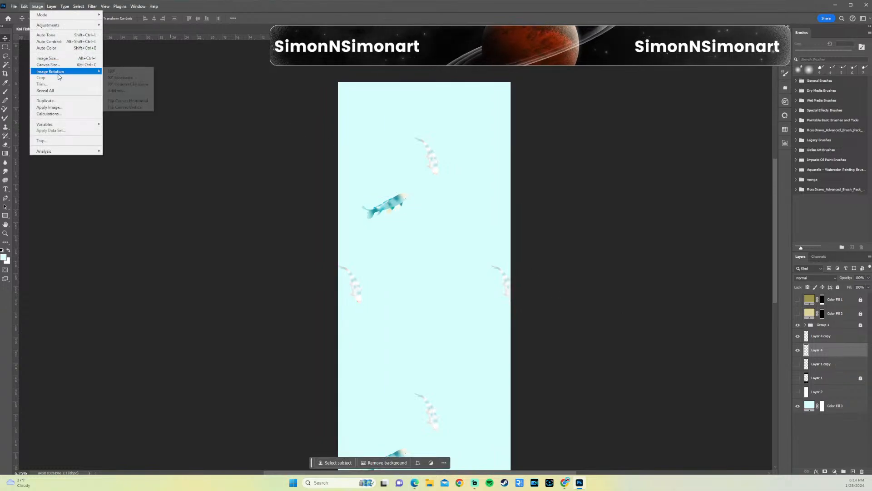
click(121, 84)
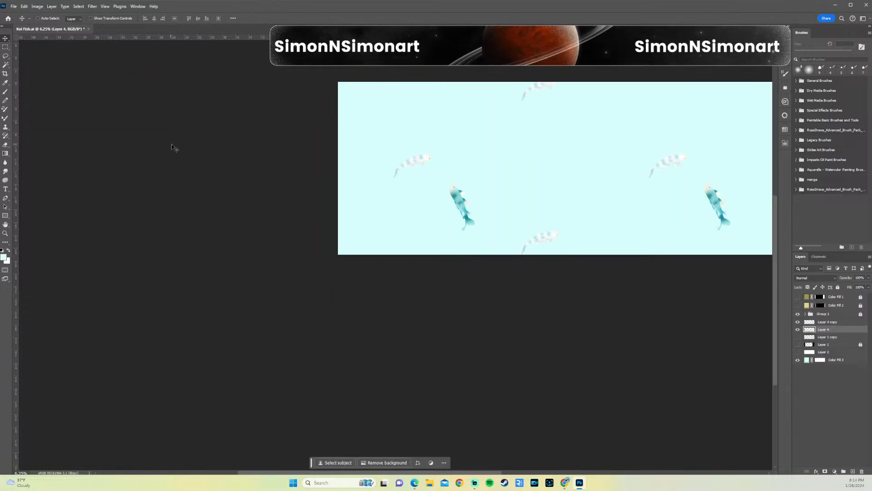
drag(510, 195, 457, 282)
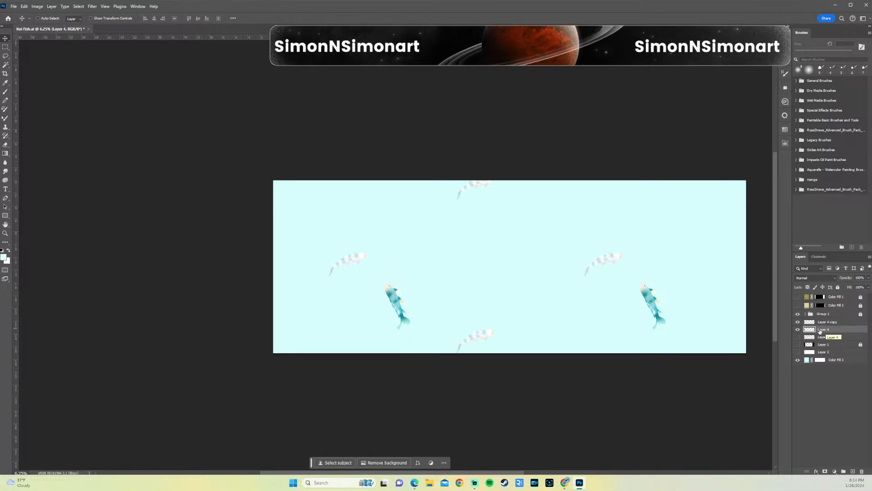
Step: Try offsetting a duplicate of Layer 4 by 20 in horizontally and -24 in vertically with Free Transform
click(797, 322)
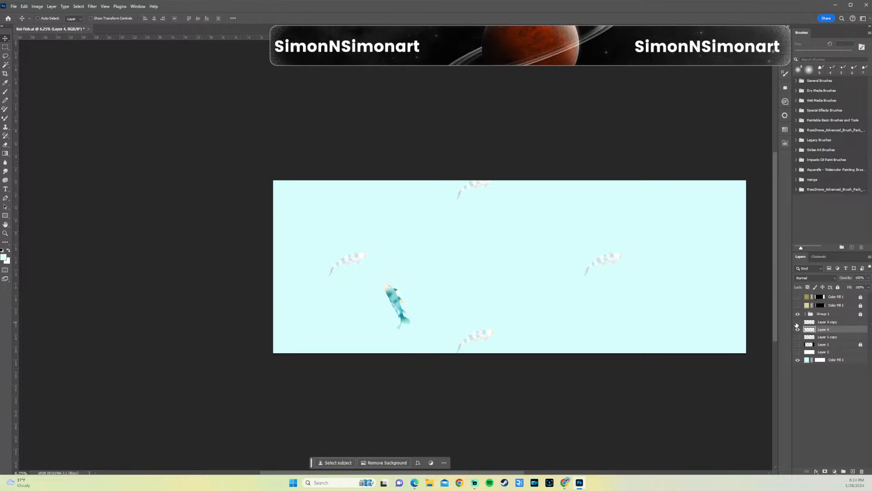
click(797, 322)
drag(835, 331, 853, 471)
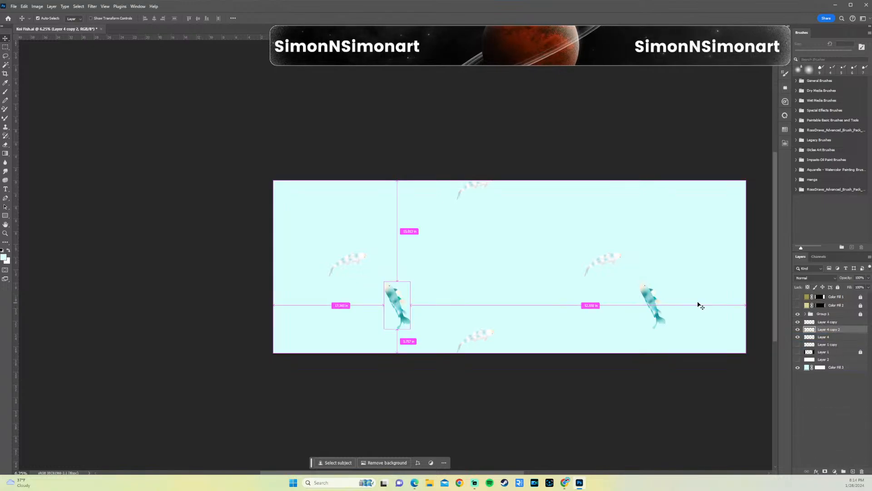
key(ctrl+t)
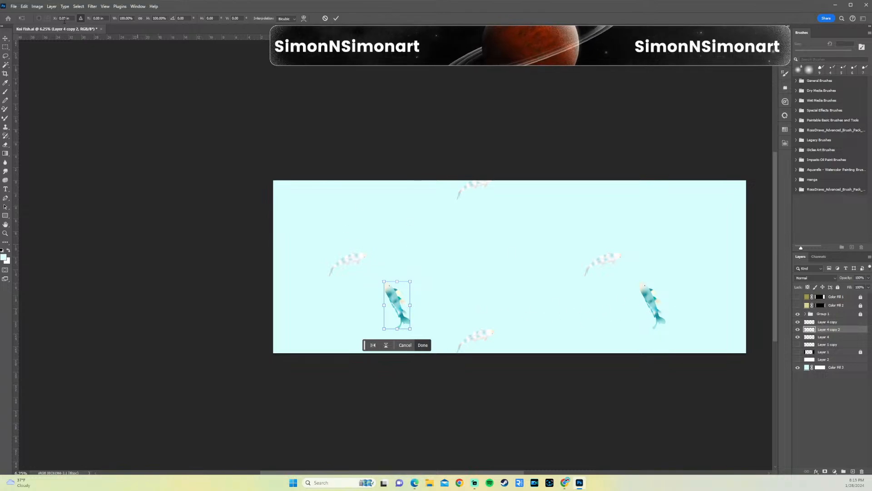
click(65, 19)
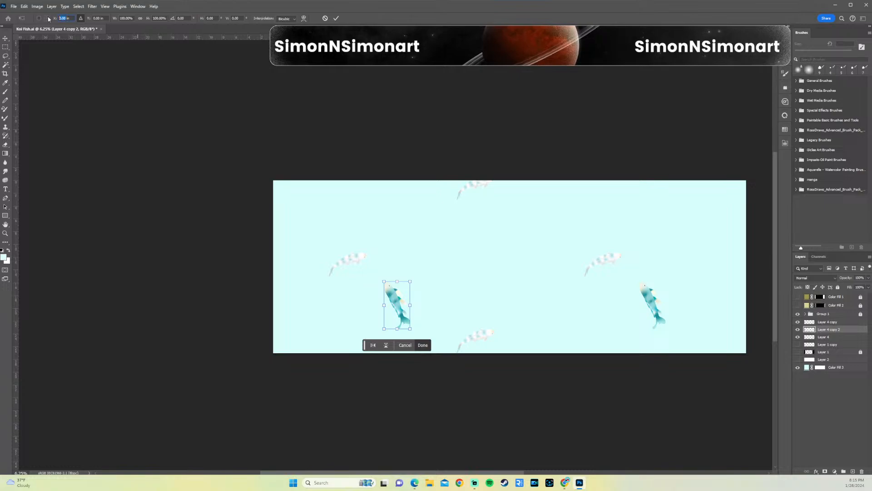
text(20)
key(Return)
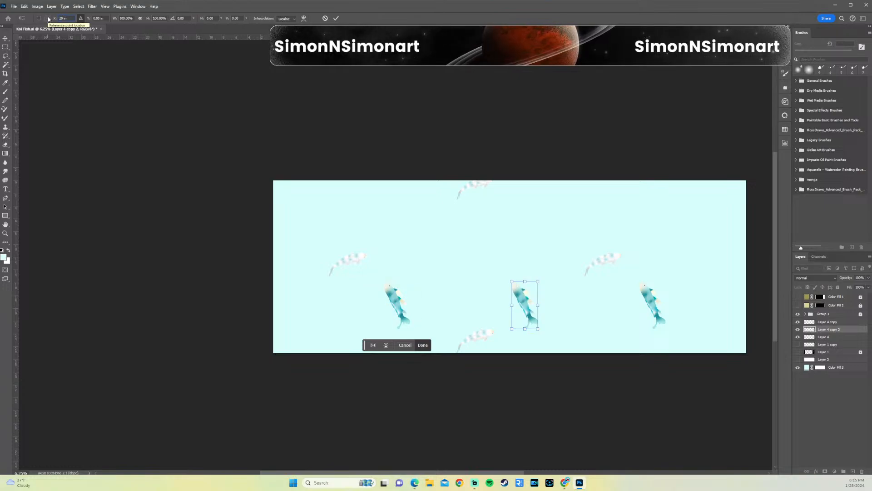
click(93, 19)
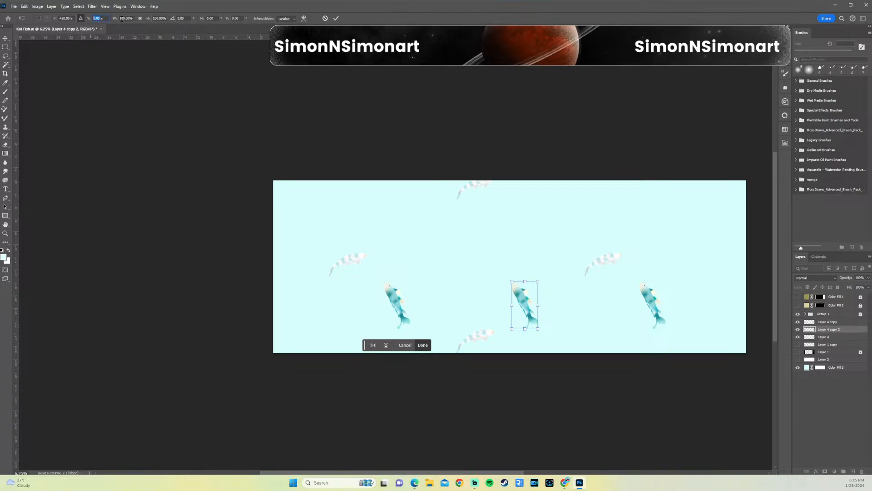
text(-)
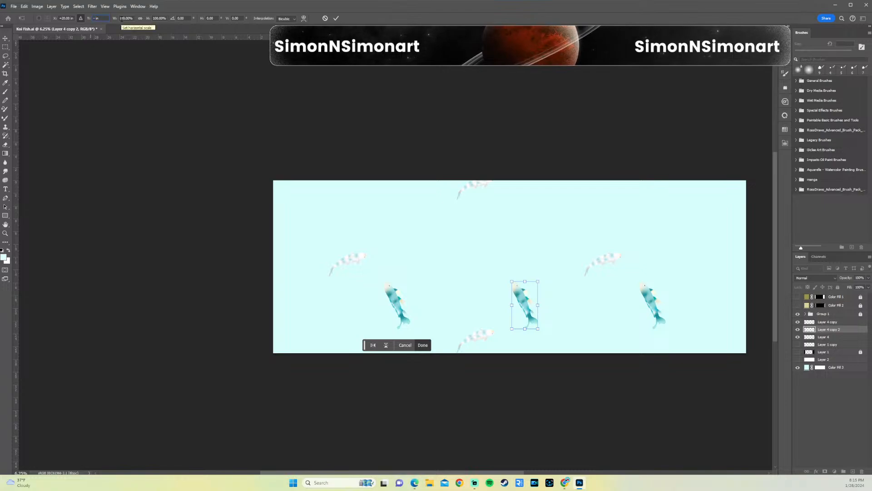
text(24)
key(Return)
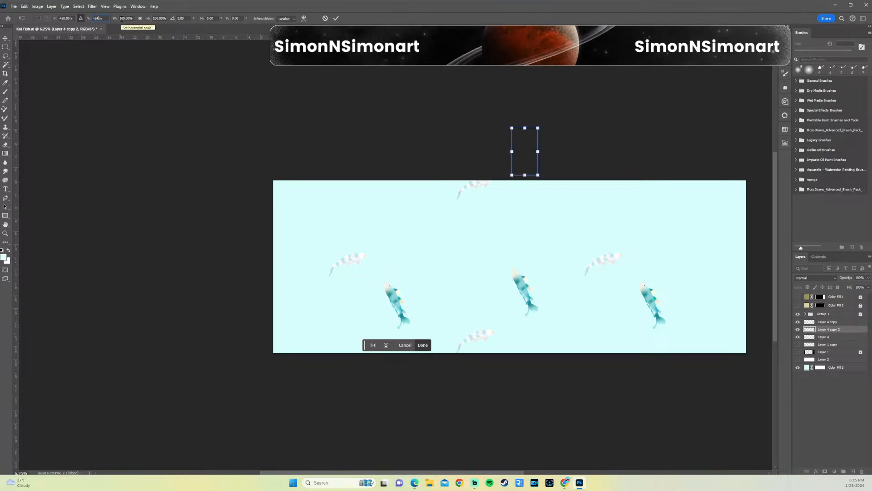
key(Return)
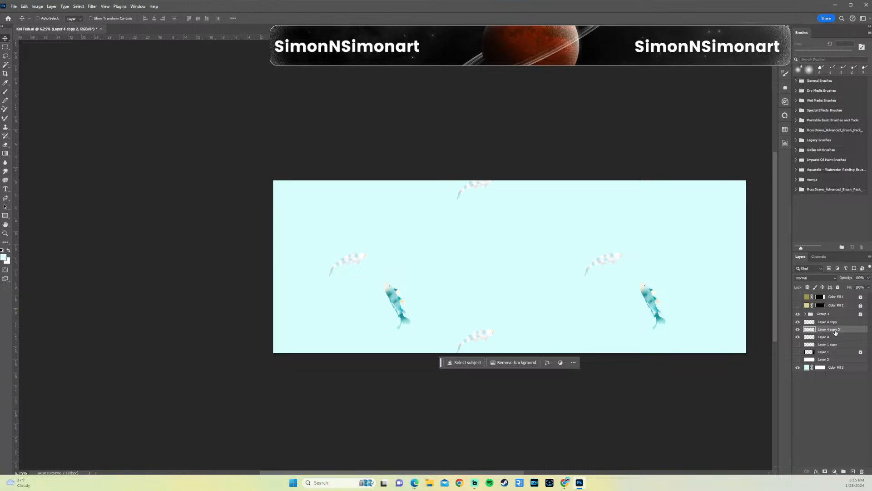
Step: Delete the misplaced teal koi duplicate, Layer 4 copy 2
key(ctrl)
key(Delete)
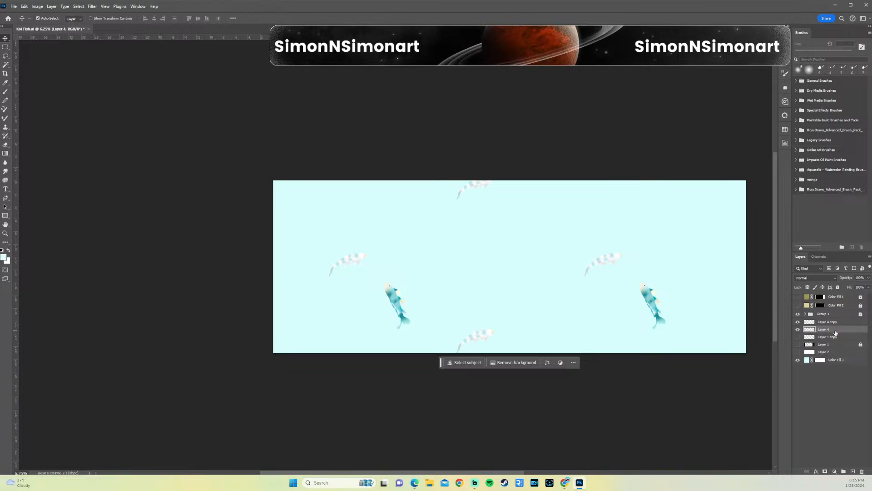
key(ctrl+z)
click(798, 321)
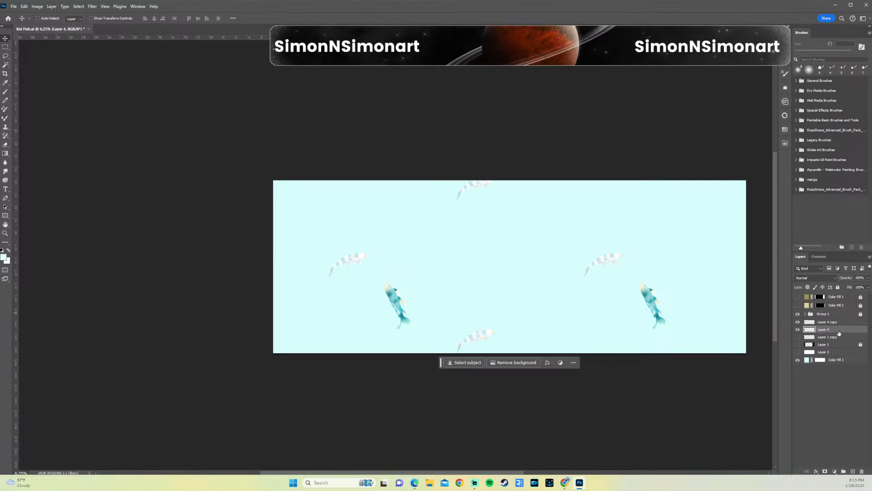
Step: Duplicate Layer 4 again and offset the duplicate 20 in horizontally with Free Transform
drag(839, 333, 853, 472)
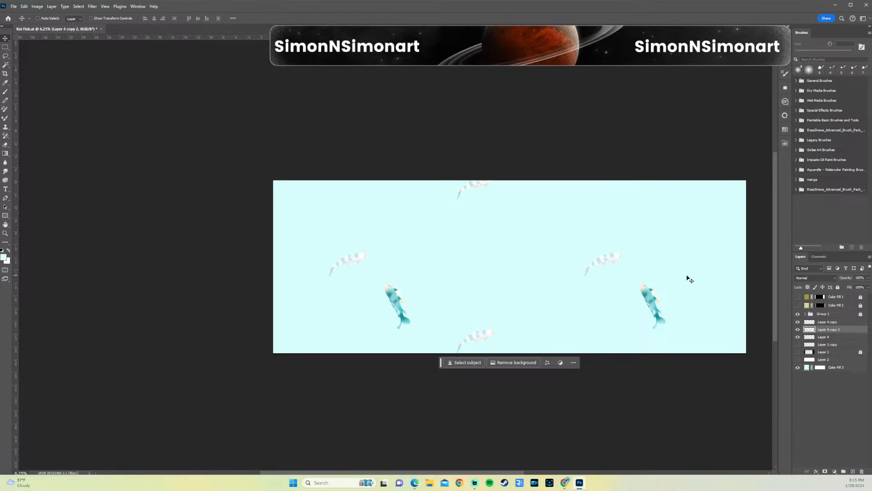
key(ctrl+t)
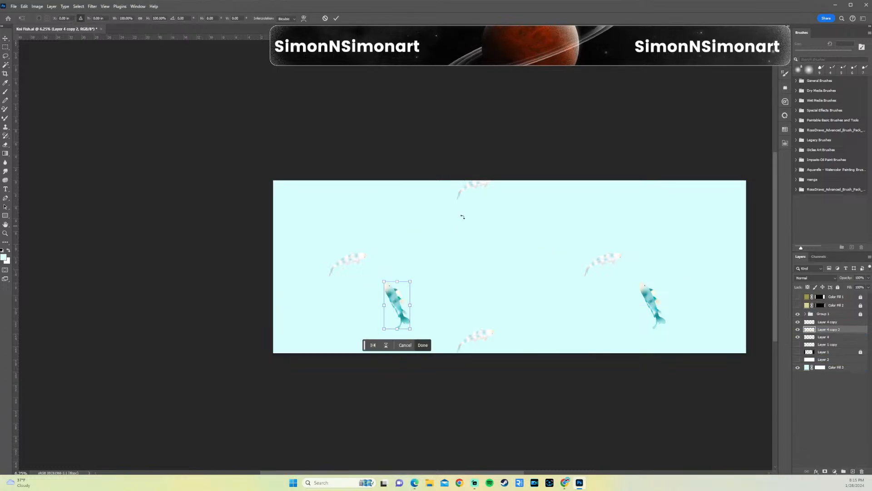
click(54, 18)
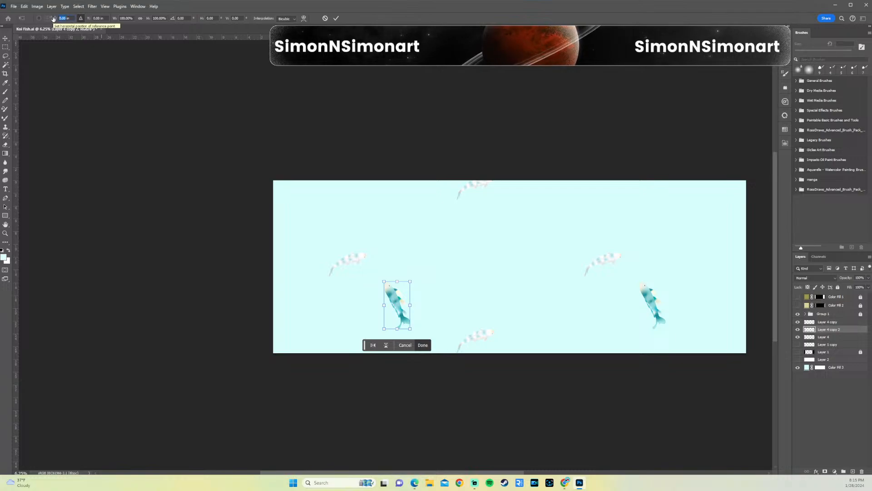
text(-20)
key(Return)
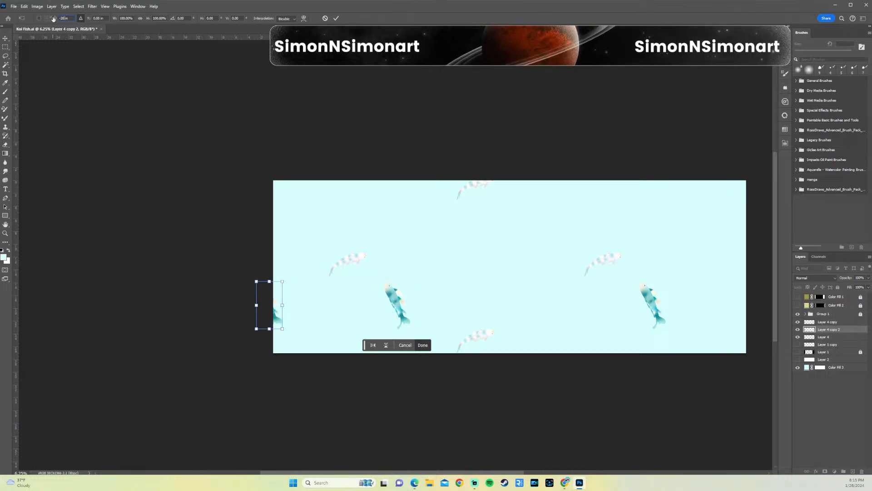
text(0)
key(Return)
text(20)
key(Return)
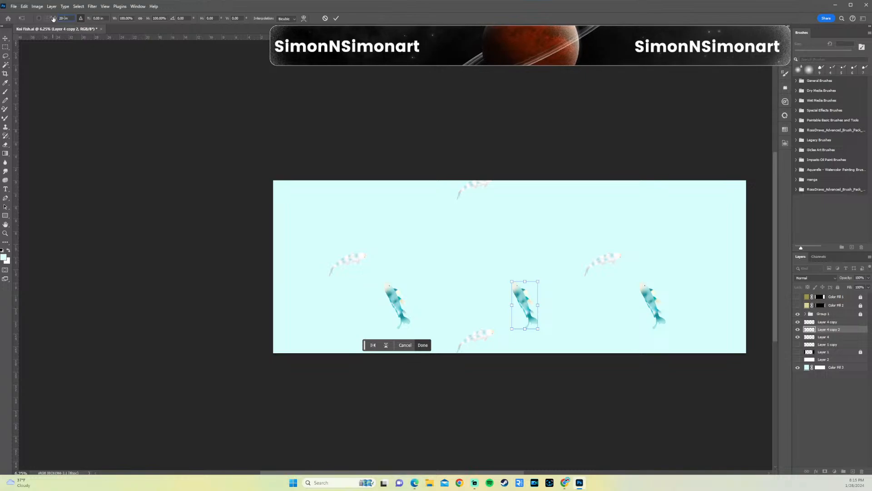
Step: Set the duplicate teal koi's vertical offset to -12 in, keeping 20 in horizontally, and apply the transform
text(-12)
key(BackSpace)
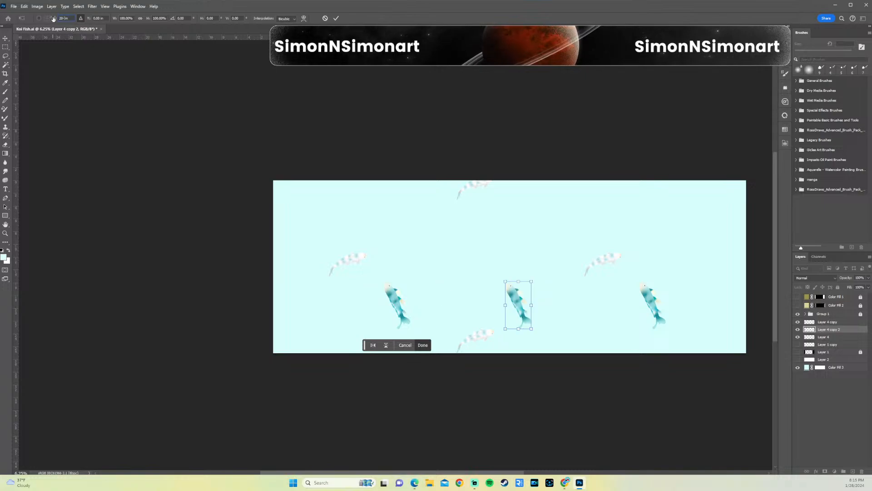
key(BackSpace)
key(BackSpace)
key(Tab)
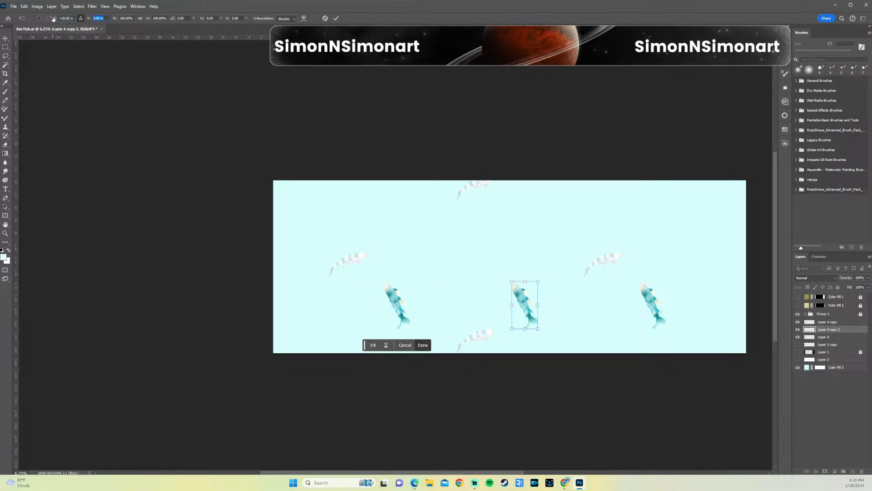
text(-12)
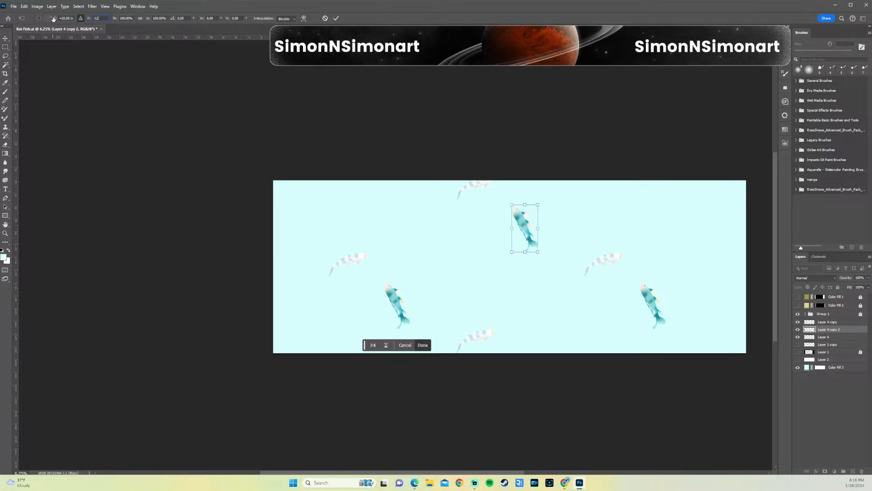
key(Return)
key(Return)
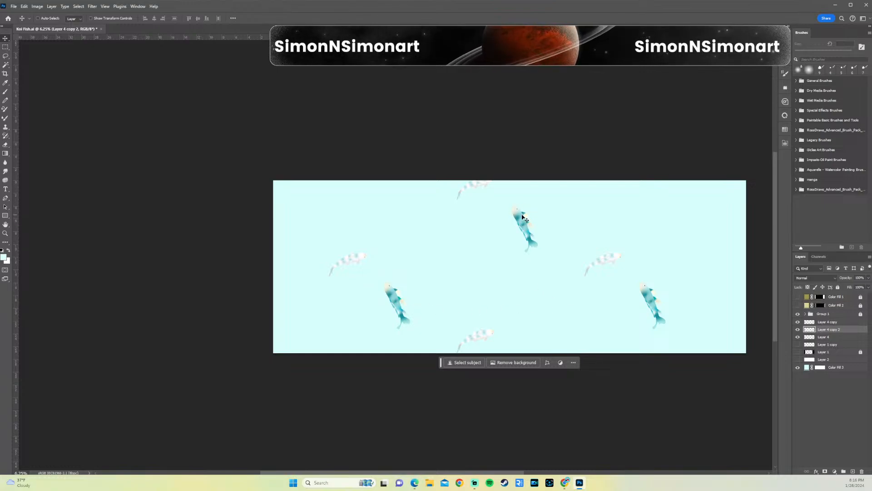
Step: Group the three teal koi layers, Layer 4, Layer 4 copy and Layer 4 copy 2
click(818, 338)
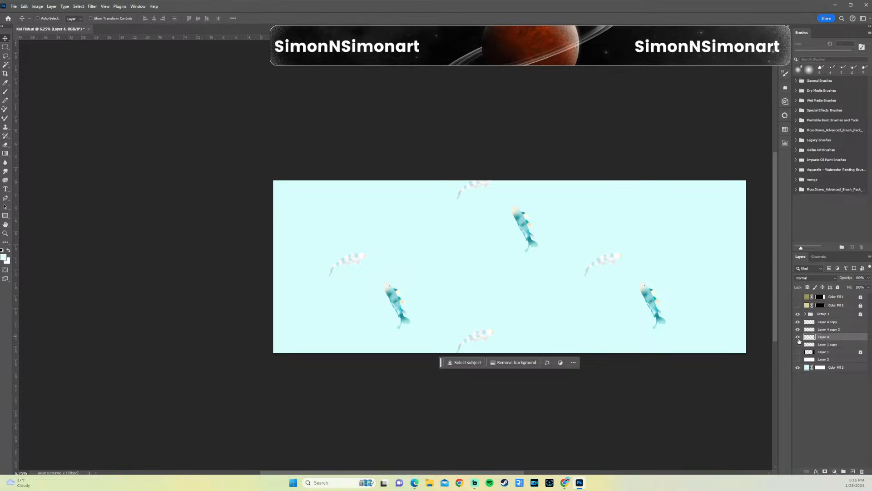
shift+click(826, 323)
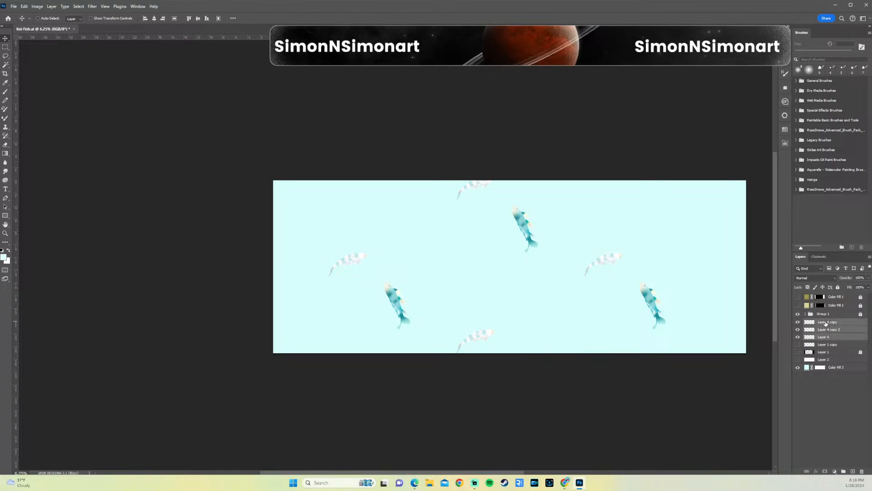
click(843, 471)
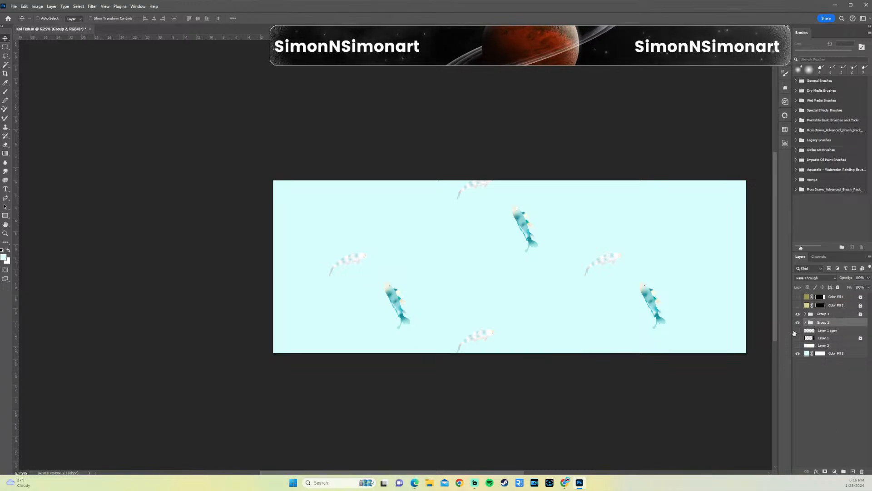
Step: Show Layer 1 copy, hide both koi groups, and lasso the small red-and-white koi at the far right of Layer 1 copy
click(798, 330)
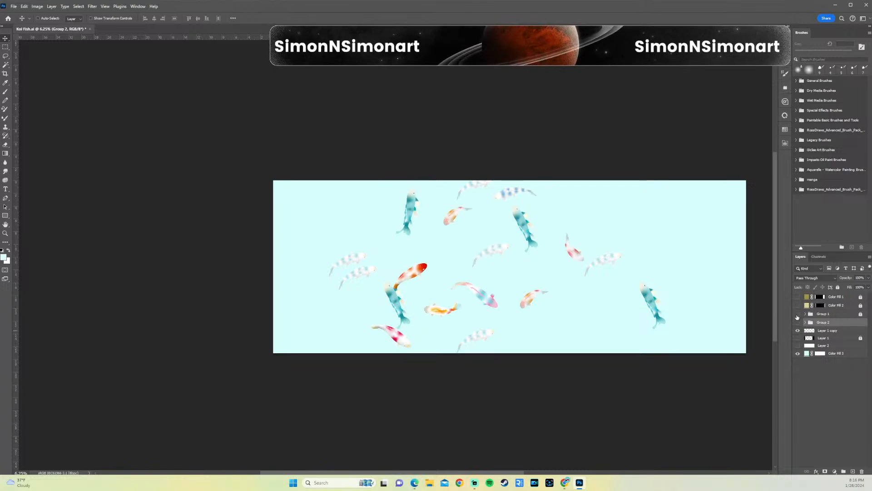
click(797, 318)
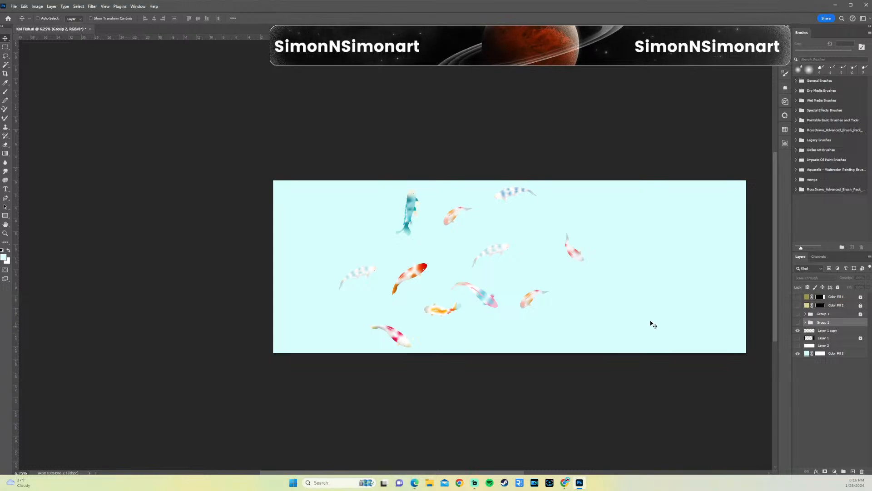
click(7, 56)
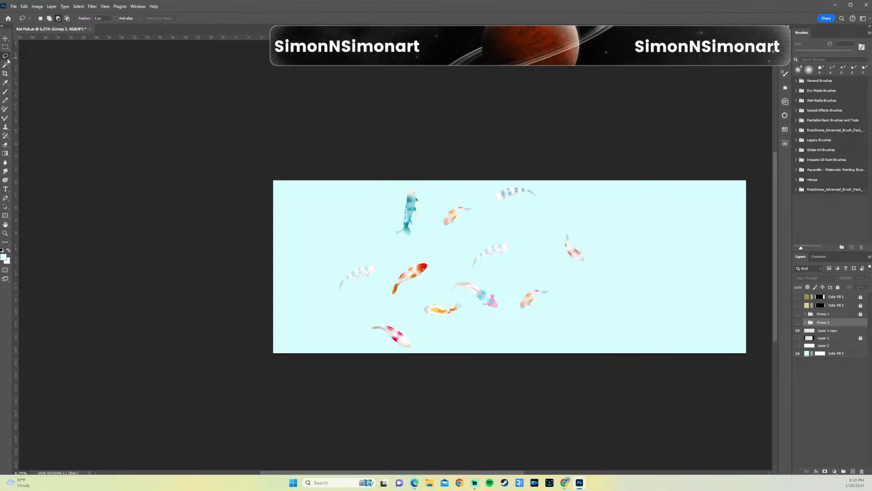
mouse_move(582, 223)
mouse_down()
mouse_move(556, 258)
mouse_move(596, 230)
mouse_up()
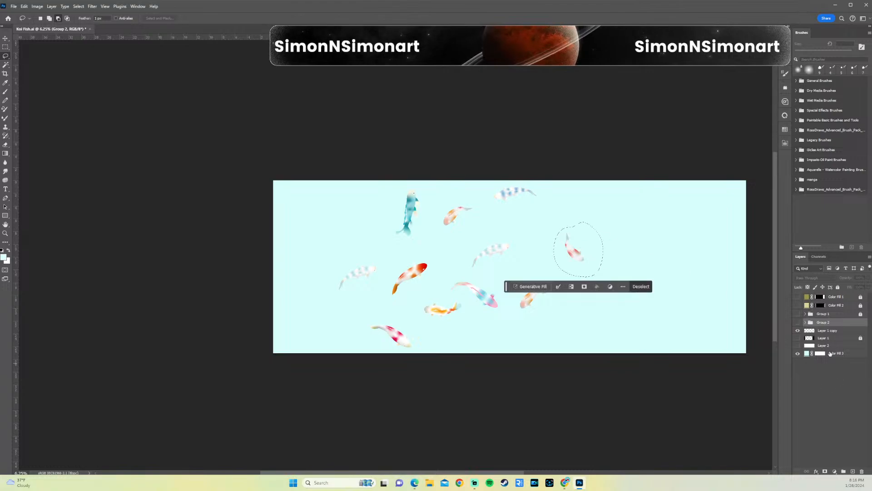
click(825, 330)
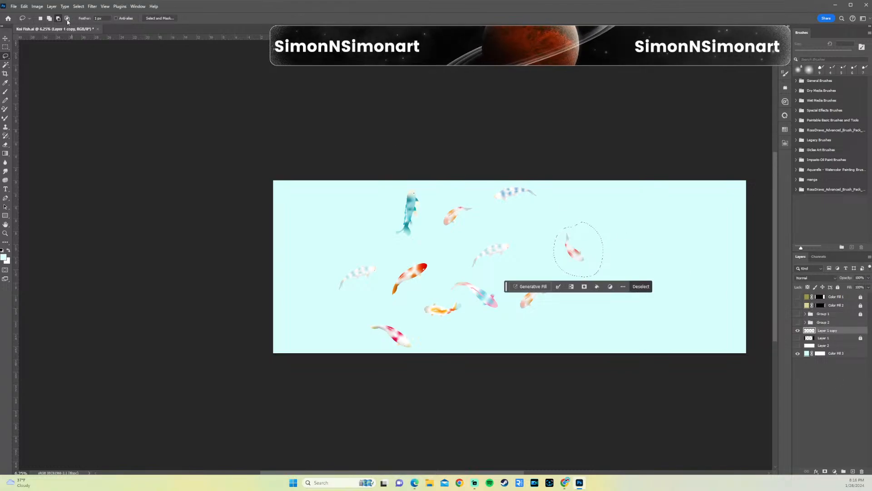
Step: Copy the lassoed red-and-white koi onto its own layer and hide Layer 1 copy
click(23, 6)
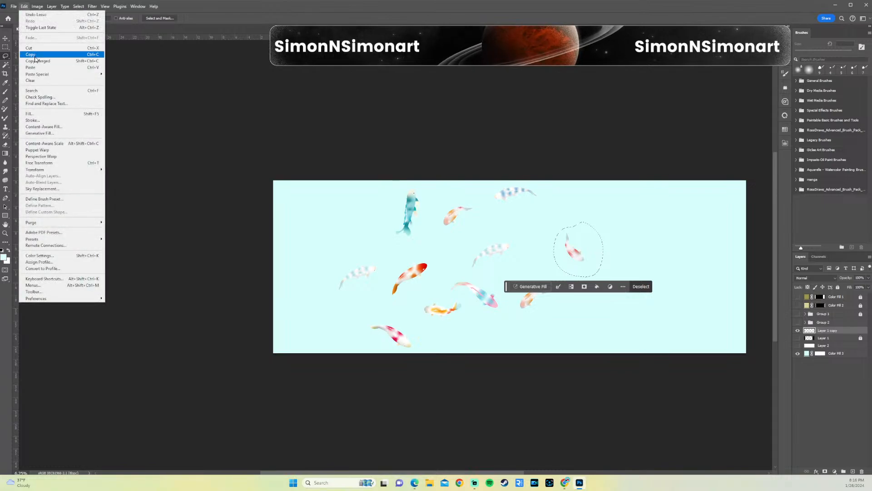
mouse_move(154, 6)
click(189, 6)
click(23, 6)
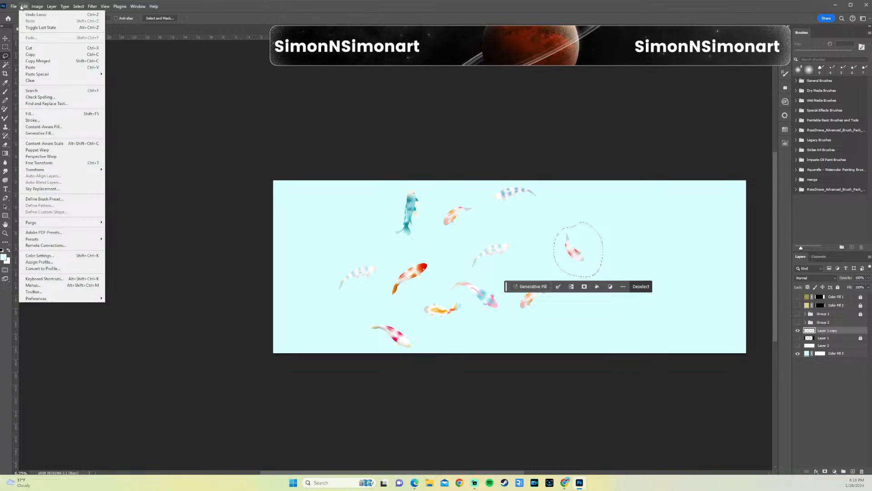
click(263, 15)
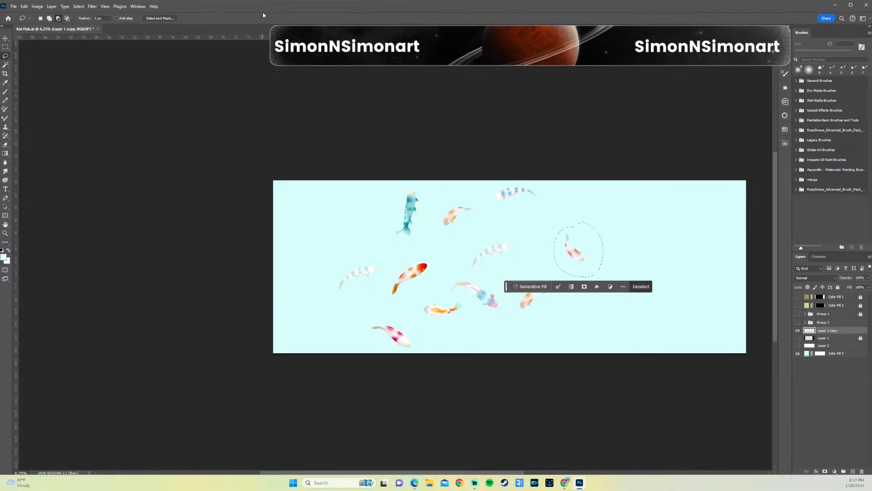
key(ctrl+j)
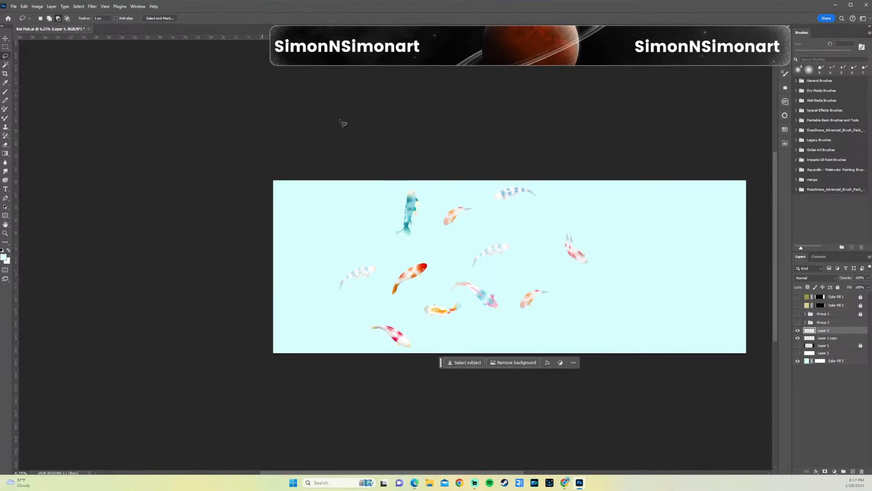
click(798, 339)
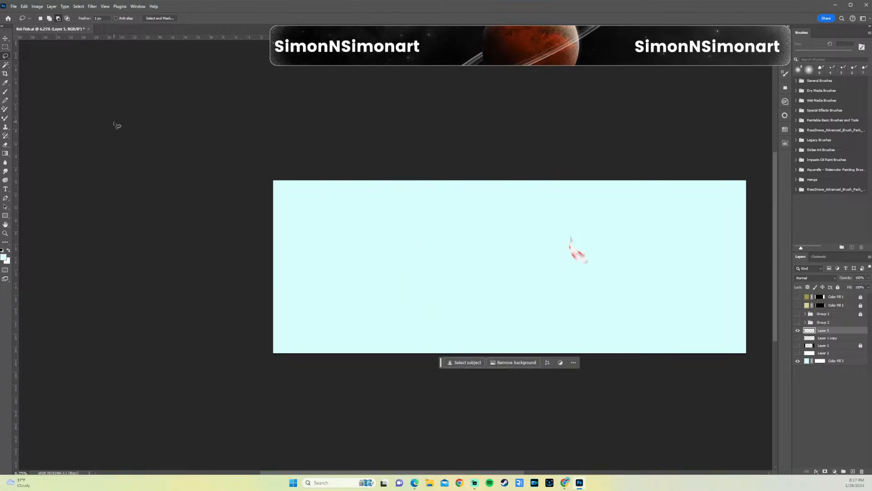
Step: Show Group 1 and Group 2 again and move the red-and-white koi above the left teal koi
click(6, 39)
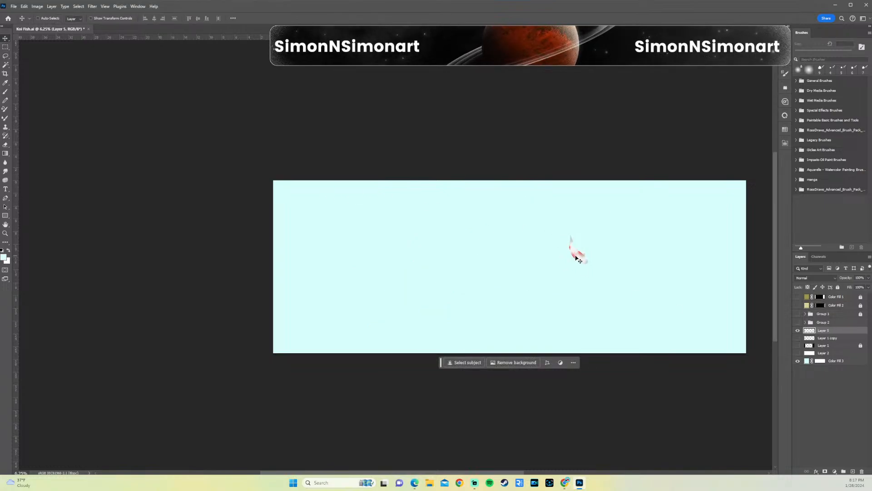
drag(575, 259, 362, 260)
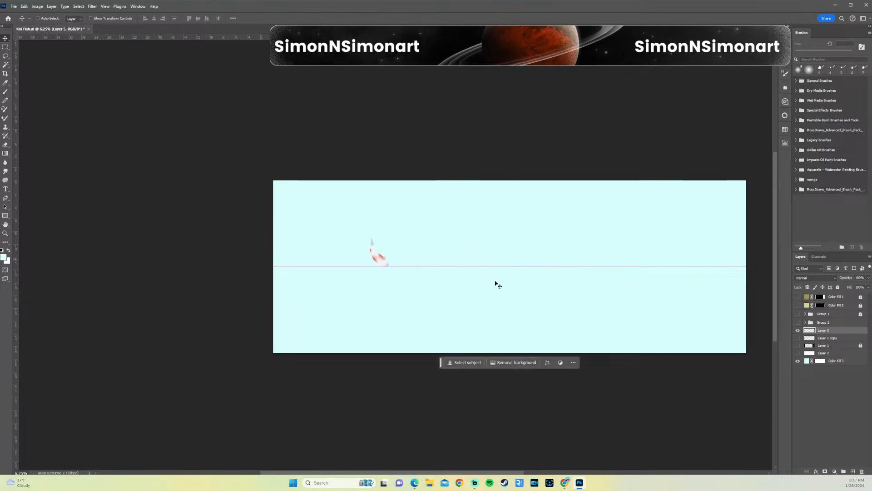
click(798, 314)
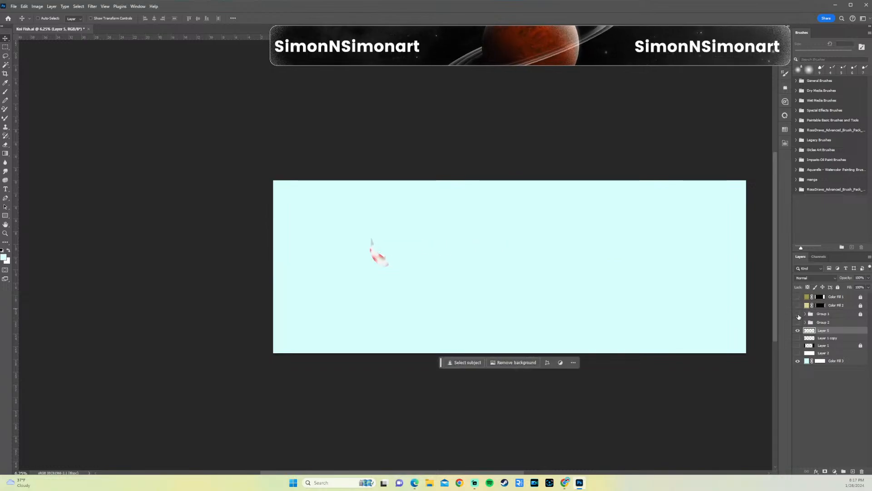
click(798, 323)
drag(384, 265, 413, 236)
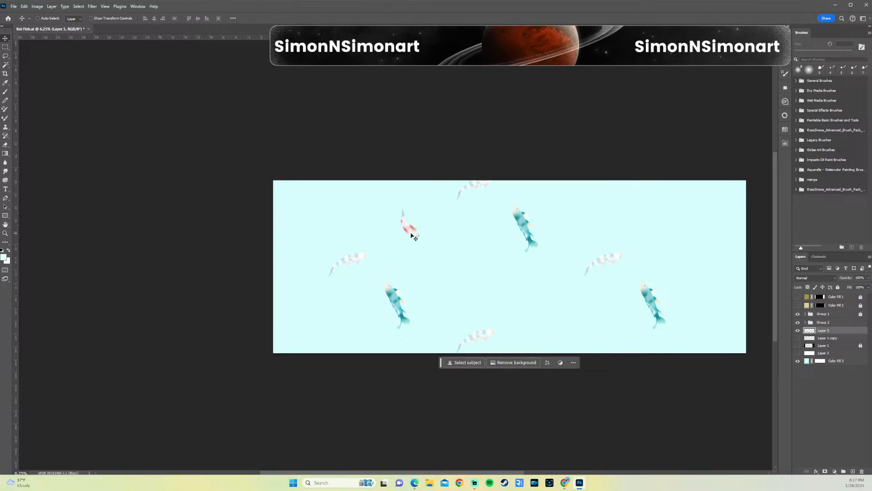
Step: Rotate the red-and-white koi counterclockwise with Free Transform so its head points toward the upper right
key(ctrl)
key(ctrl+t)
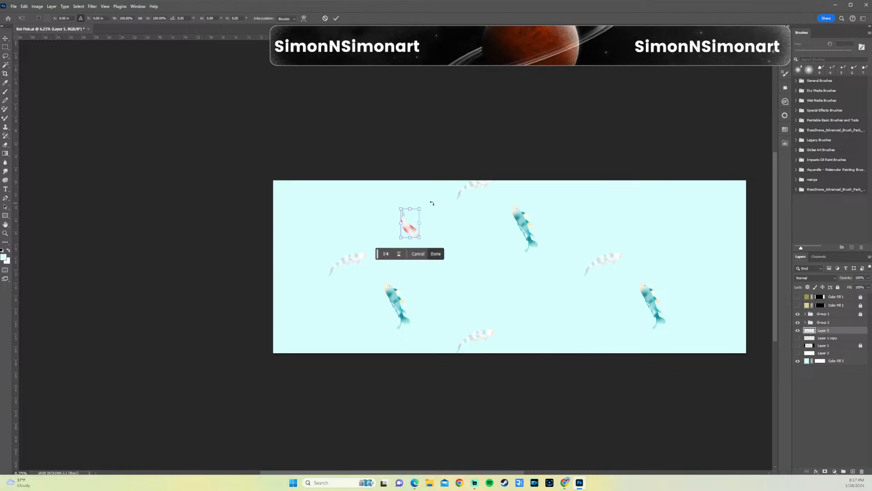
drag(435, 203, 393, 201)
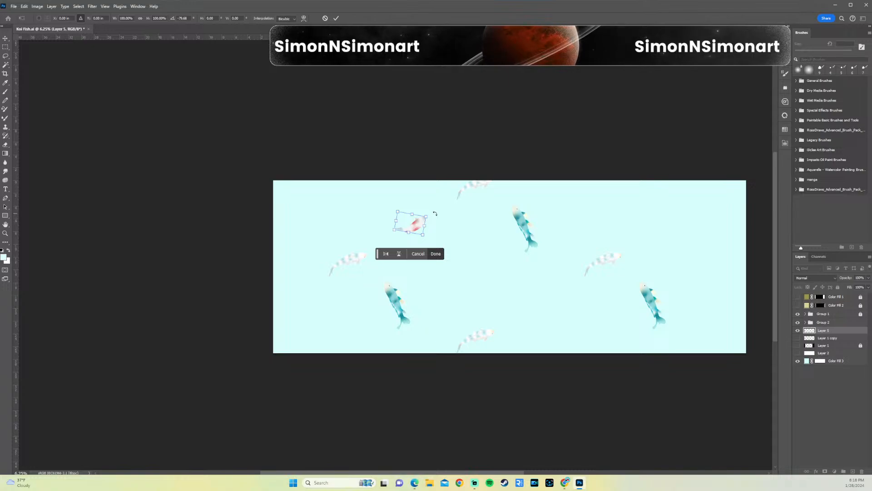
mouse_move(435, 212)
mouse_down()
mouse_move(435, 200)
mouse_move(435, 219)
mouse_up()
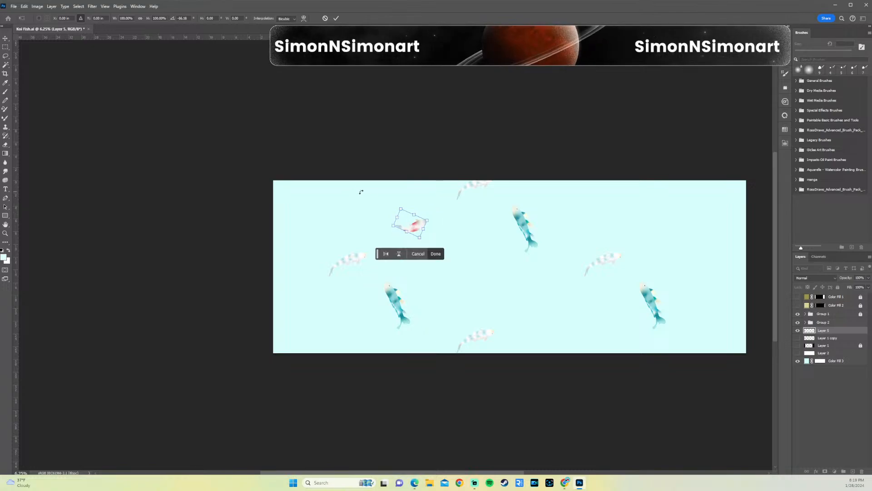
Step: Flip the red-and-white koi vertically, rotate it to about 120°, shift it slightly up and left, and apply the transform
click(25, 7)
mouse_move(78, 172)
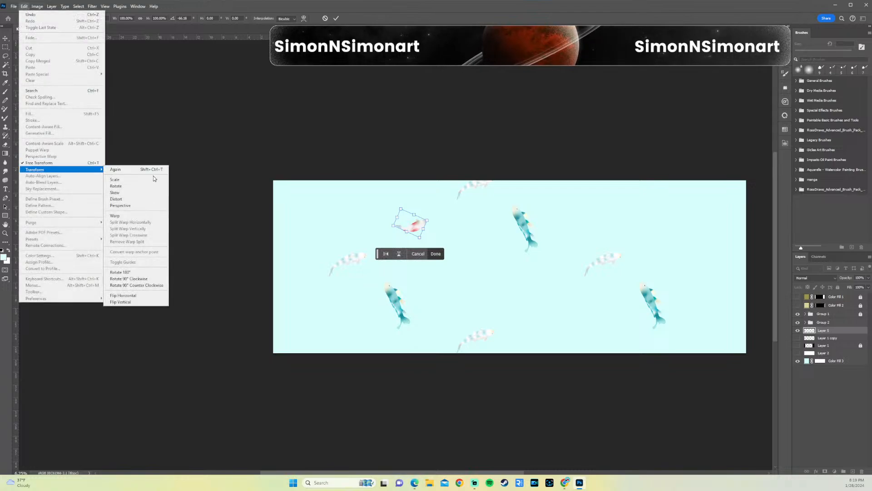
click(144, 301)
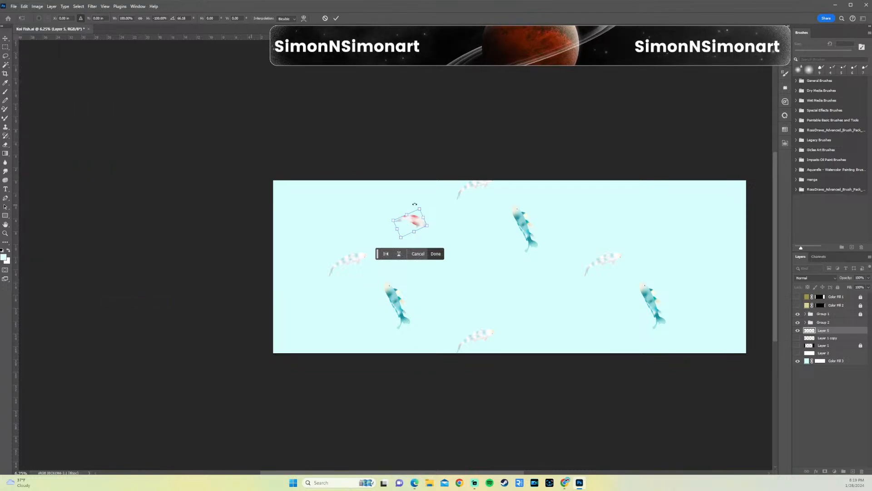
mouse_move(423, 203)
mouse_down()
mouse_move(428, 224)
mouse_move(416, 224)
mouse_move(417, 214)
mouse_up()
mouse_move(417, 213)
mouse_down()
mouse_move(386, 207)
mouse_move(405, 212)
mouse_up()
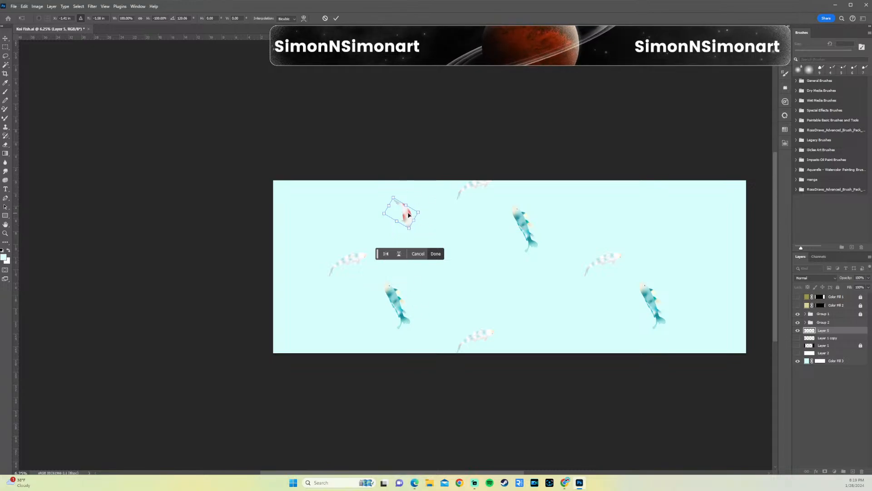
drag(409, 214, 411, 215)
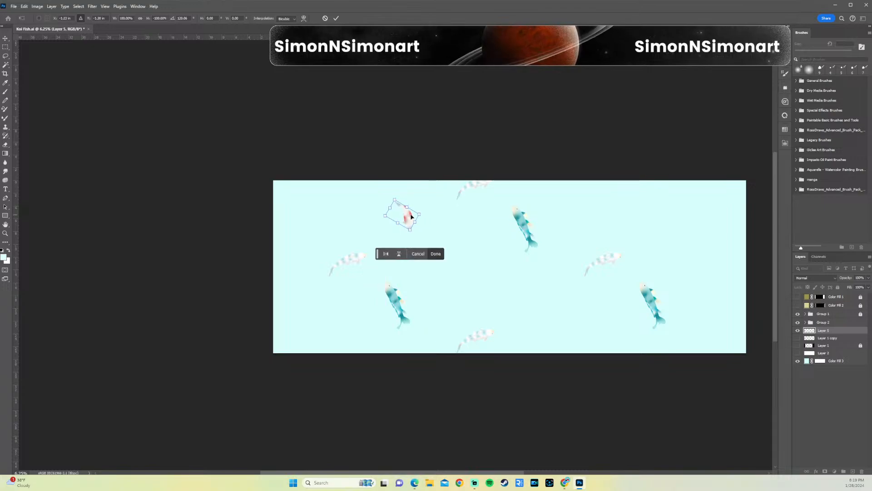
key(Return)
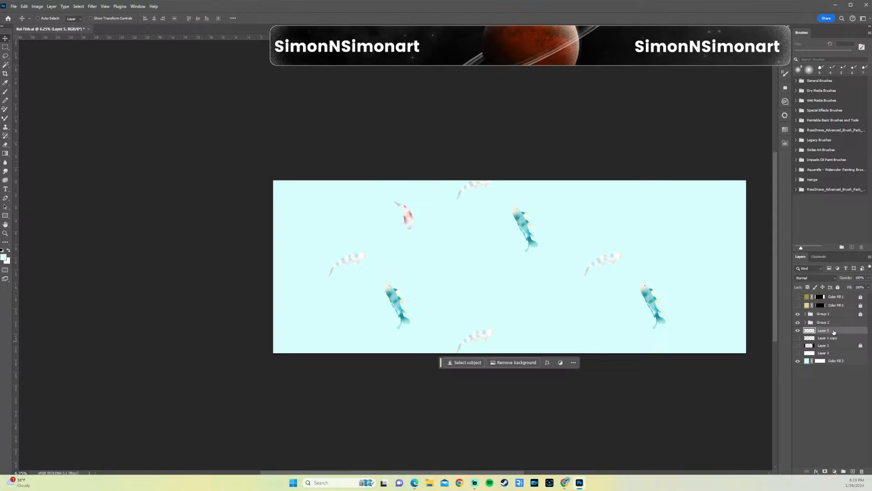
Step: Duplicate Layer 5 and offset the duplicate red-and-white koi 40 in horizontally with Free Transform
drag(834, 332, 852, 471)
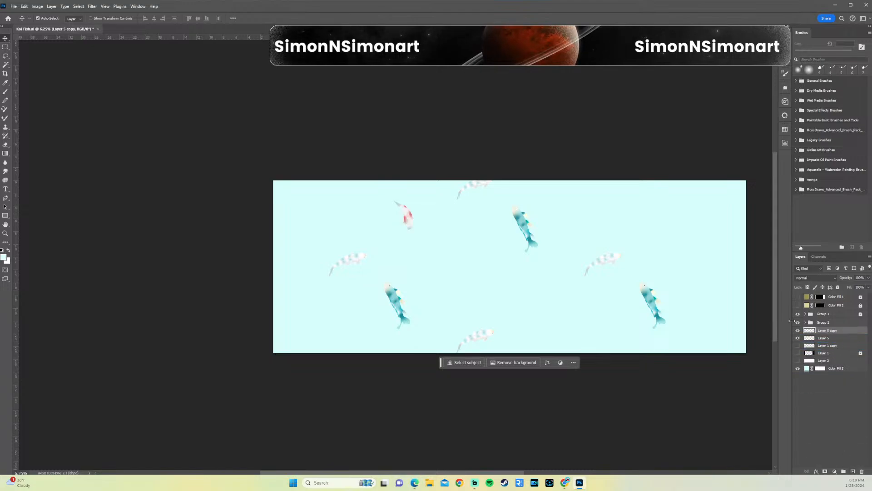
key(ctrl+t)
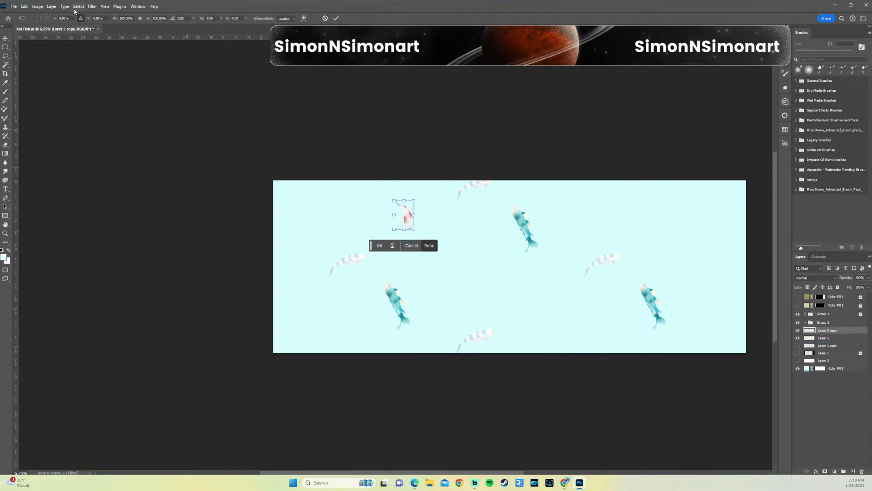
click(64, 18)
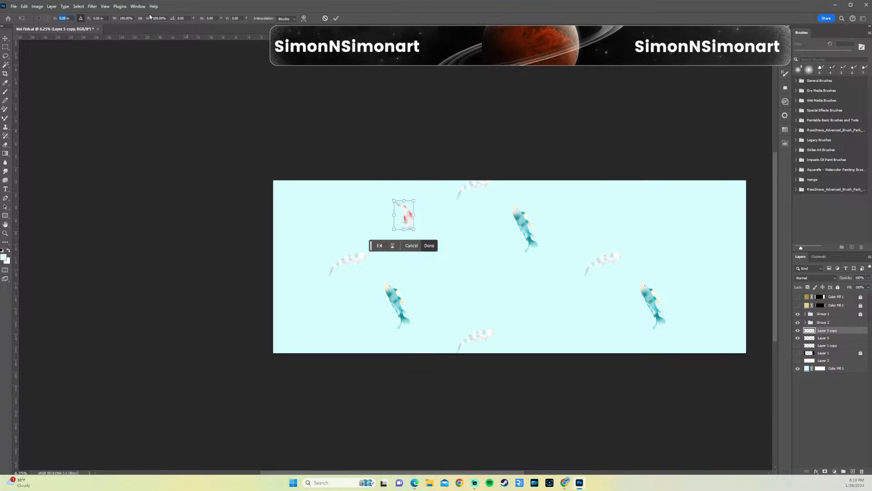
text(40)
key(Return)
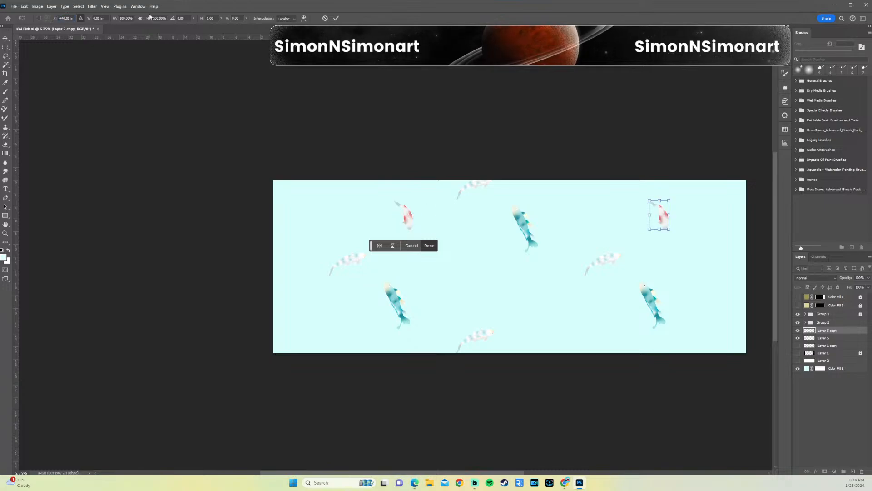
key(Return)
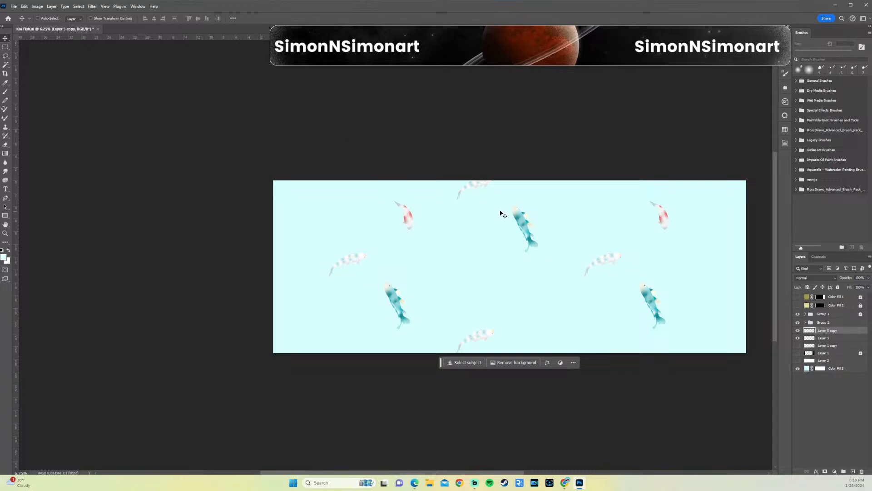
Step: Duplicate Layer 5 again and offset this red-and-white koi 20 in horizontally and 12 in vertically with Free Transform
drag(817, 342, 849, 469)
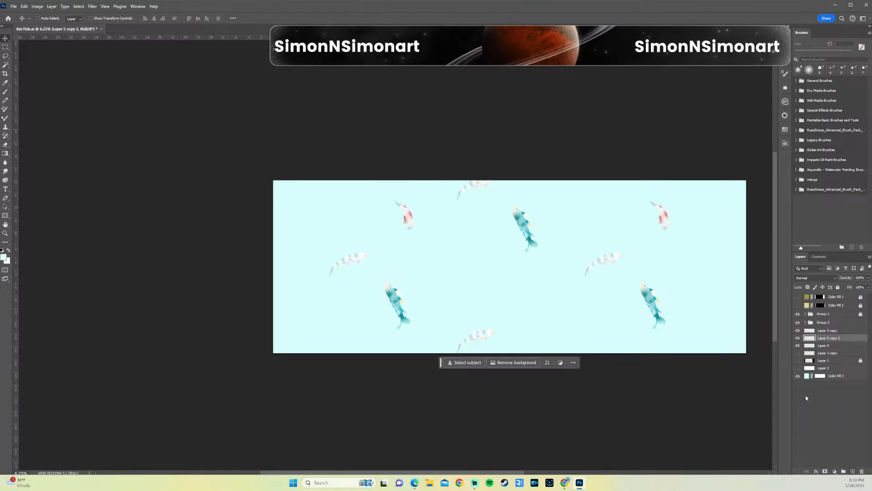
key(ctrl)
key(ctrl+t)
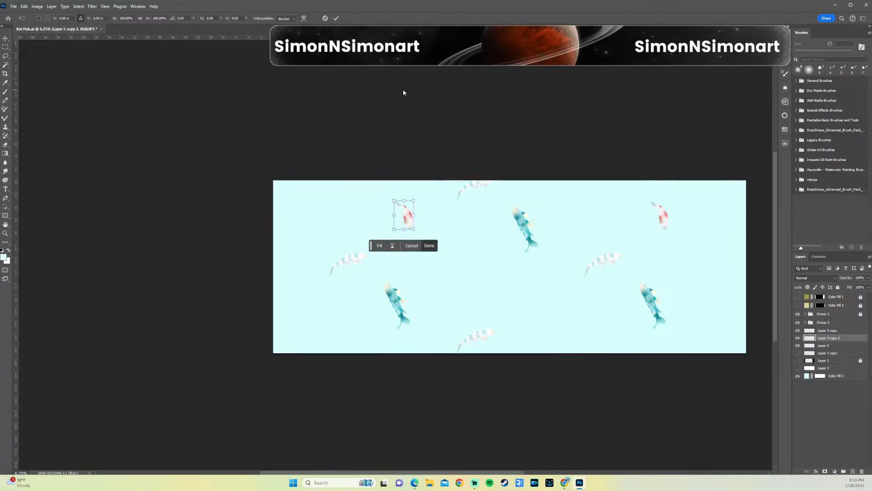
click(66, 18)
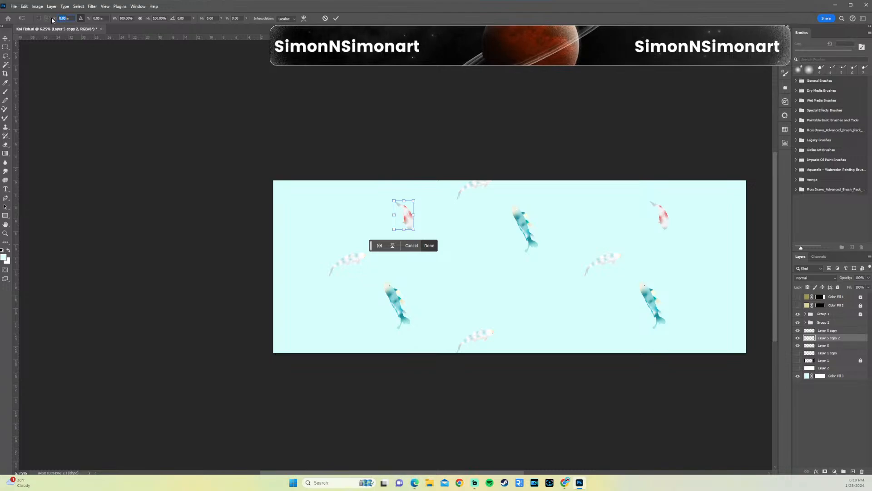
text(20)
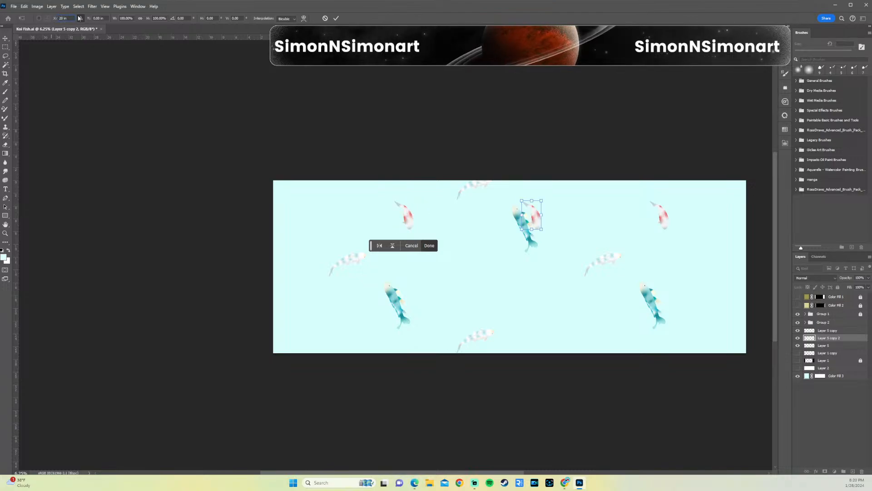
click(98, 18)
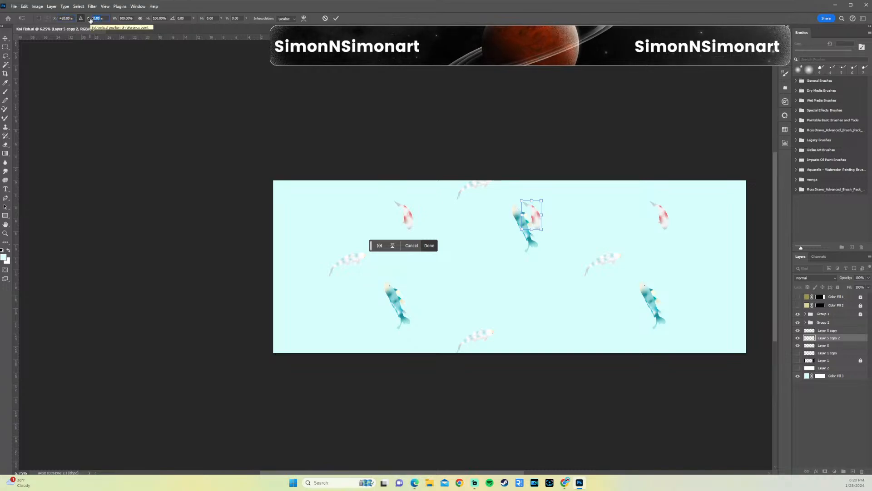
text(12)
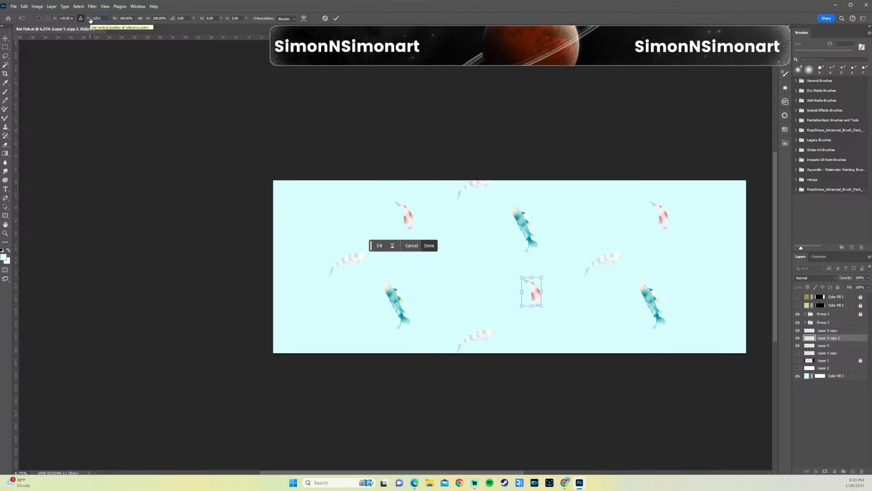
key(Return)
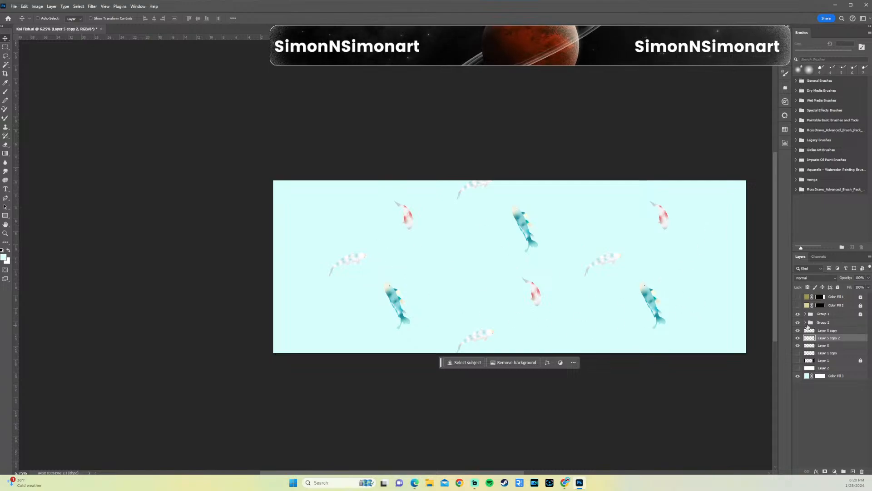
Step: Select Layer 5 and its two copies and group the three red-and-white koi layers
click(828, 332)
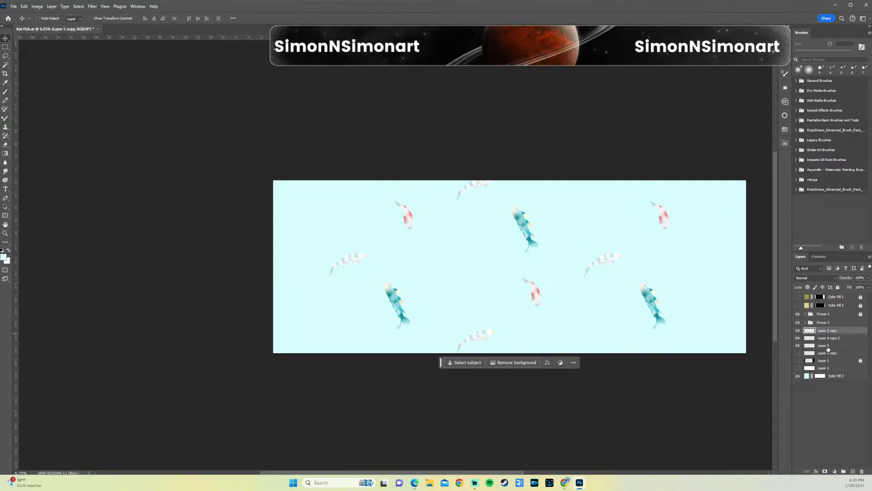
shift+click(828, 347)
click(844, 471)
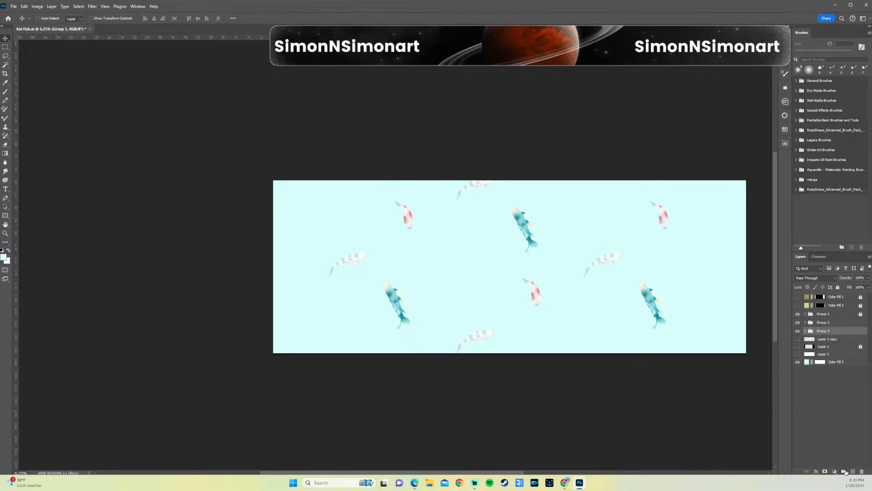
Step: With Layer 1 copy shown and the three groups hidden, lasso the orange-and-white koi below center and copy it onto its own layer
click(799, 338)
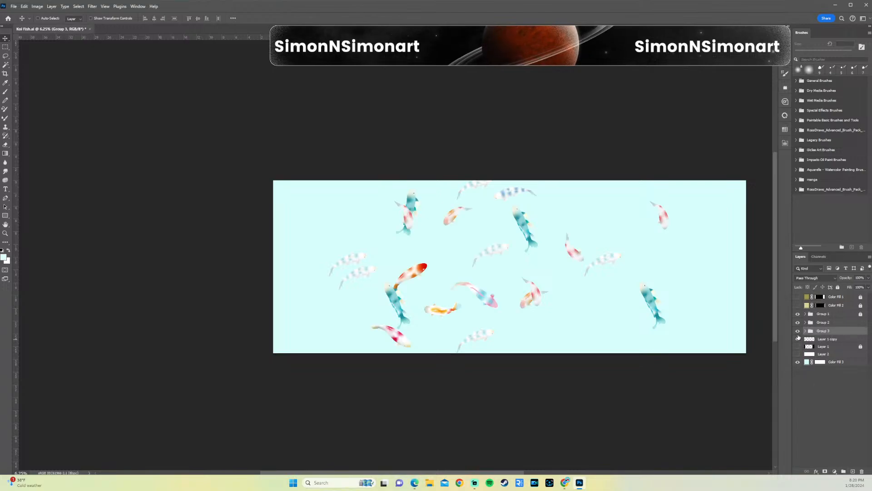
drag(798, 331, 797, 314)
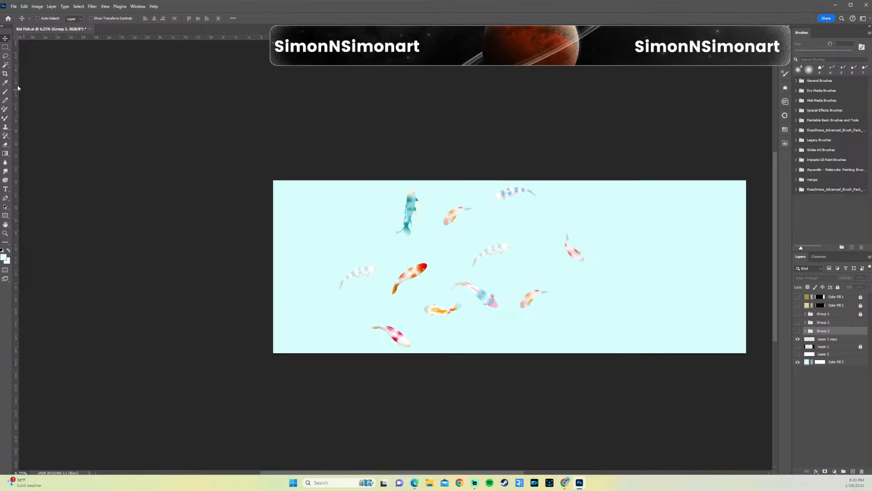
click(7, 57)
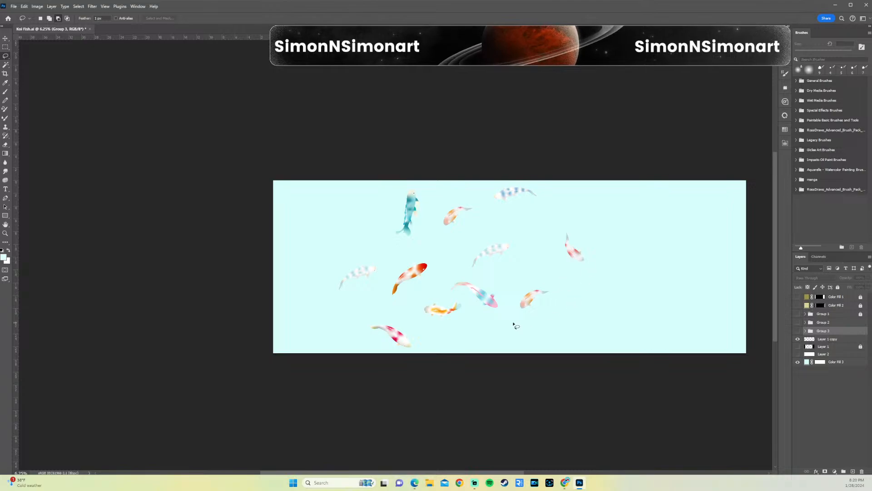
mouse_move(448, 298)
mouse_down()
mouse_move(470, 297)
mouse_move(468, 320)
mouse_move(421, 335)
mouse_move(417, 307)
mouse_move(445, 298)
mouse_up()
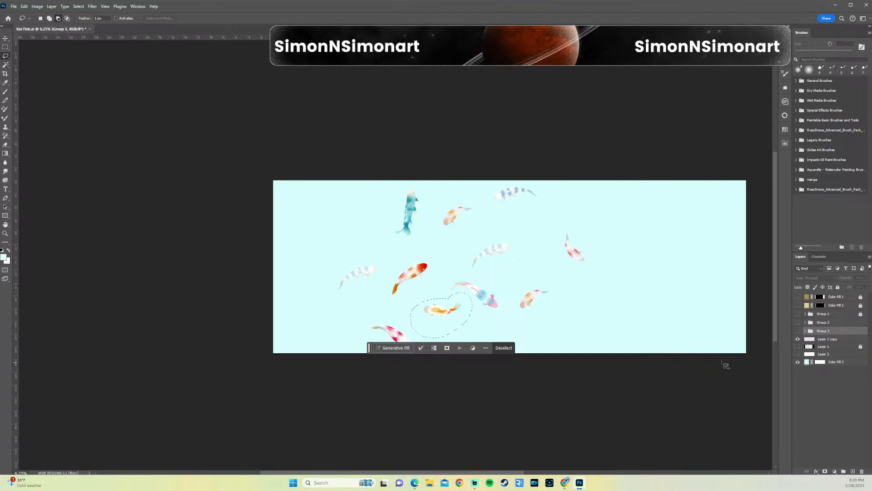
click(833, 339)
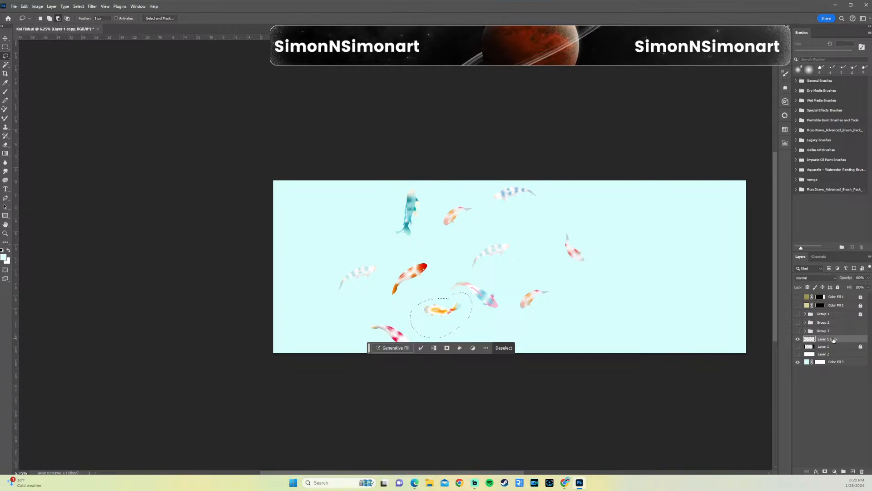
key(ctrl+c)
key(ctrl+v)
Step: Hide Layer 1 copy, show the three groups again, and move the orange koi up into the gap between the two left teal koi
click(797, 347)
drag(798, 331, 798, 314)
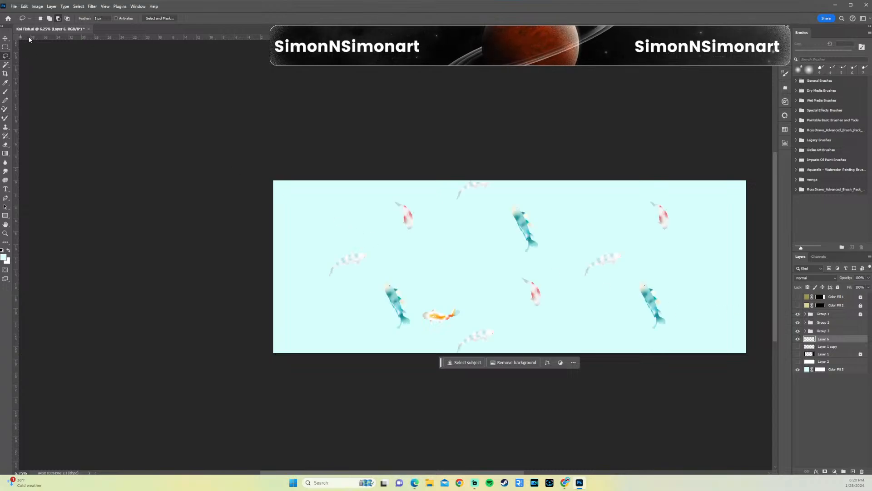
click(7, 38)
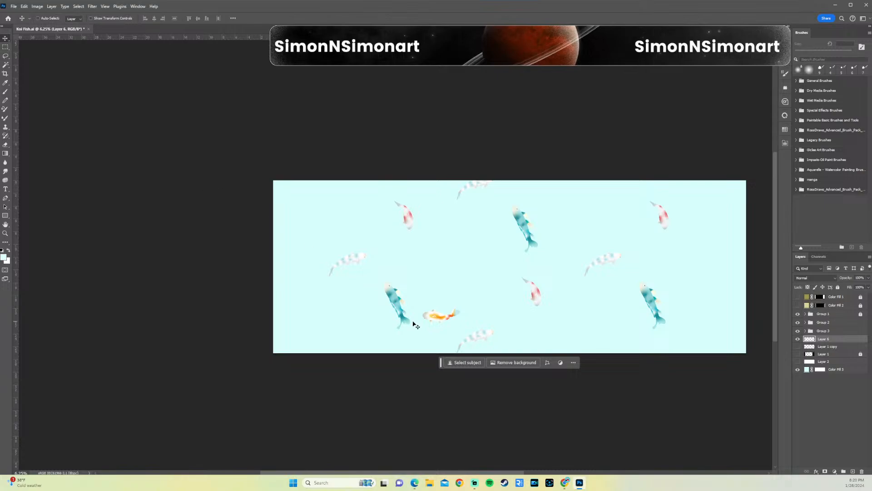
drag(448, 321, 484, 234)
Step: Rotate the orange koi about 28° counterclockwise with Free Transform, apply it, and nudge the koi slightly down and left
key(ctrl+t)
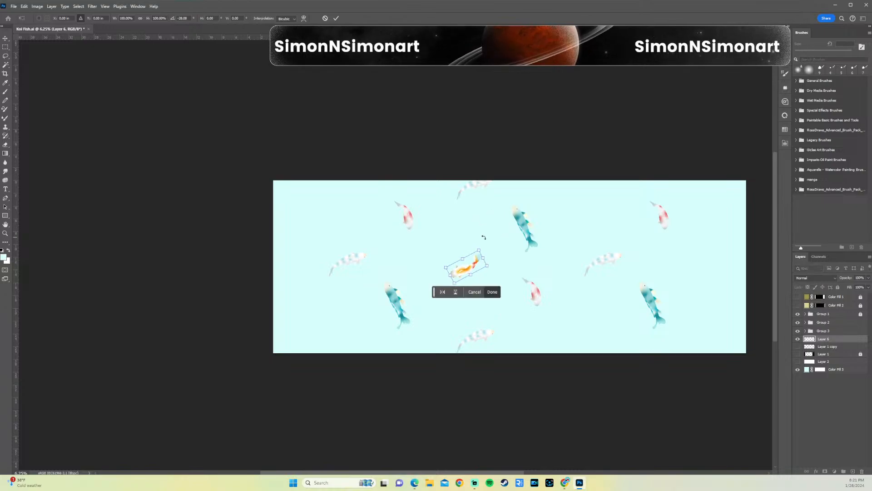
key(Return)
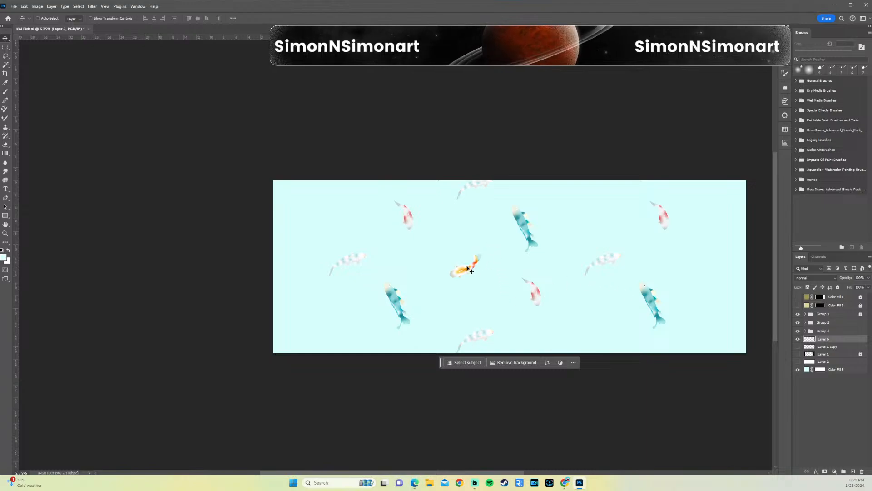
drag(464, 266, 464, 274)
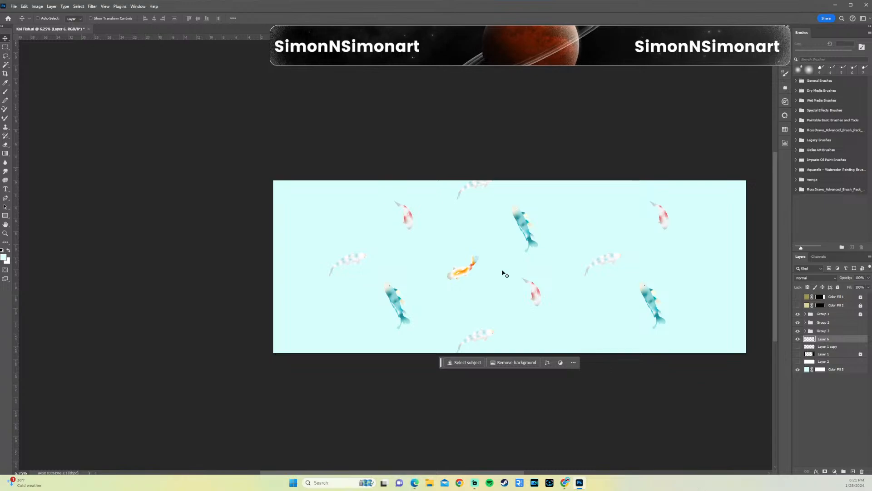
key(alt+Tab)
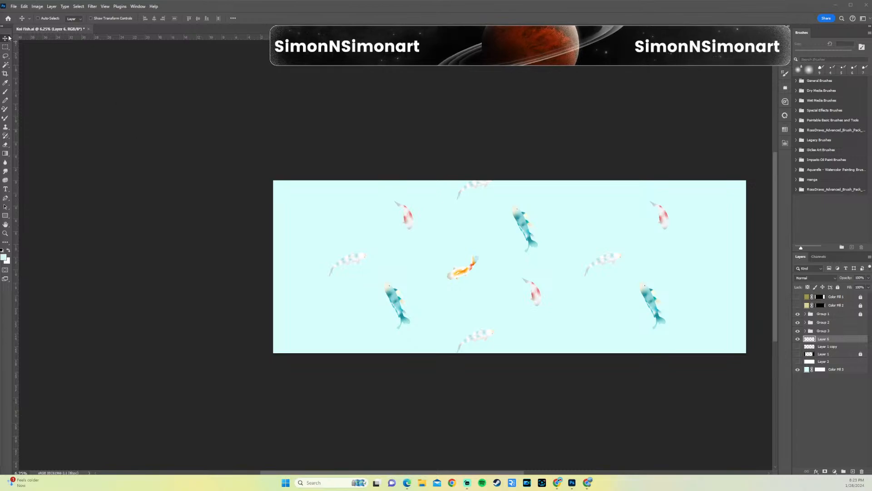
click(200, 161)
mouse_move(468, 273)
mouse_down()
mouse_move(469, 251)
mouse_move(468, 272)
mouse_up()
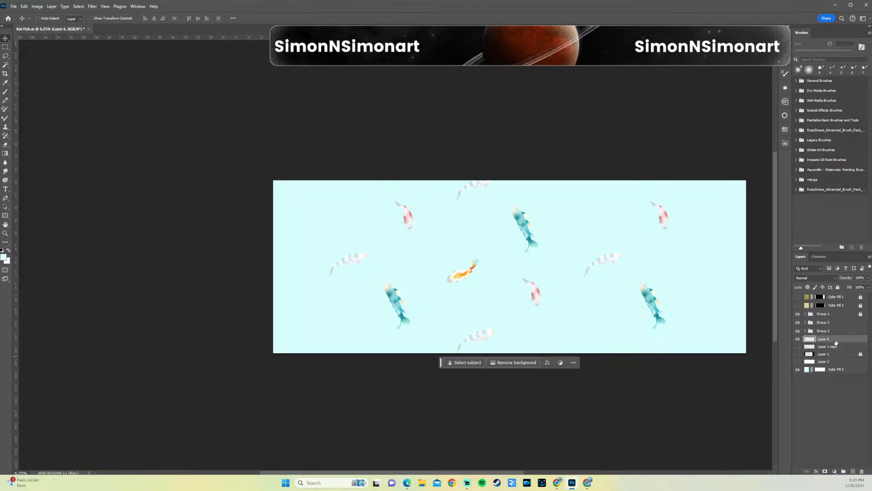
Step: Duplicate Layer 6 and offset the duplicate orange koi 40 in horizontally with Free Transform
drag(836, 342, 853, 473)
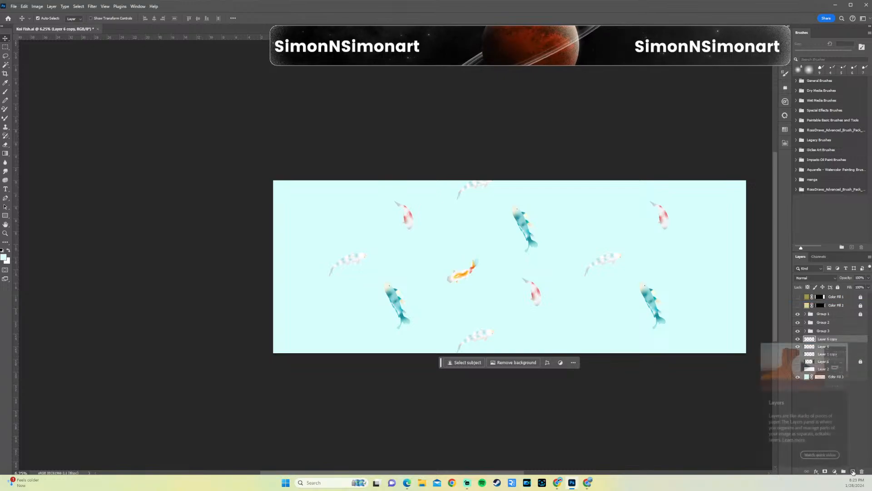
key(ctrl+t)
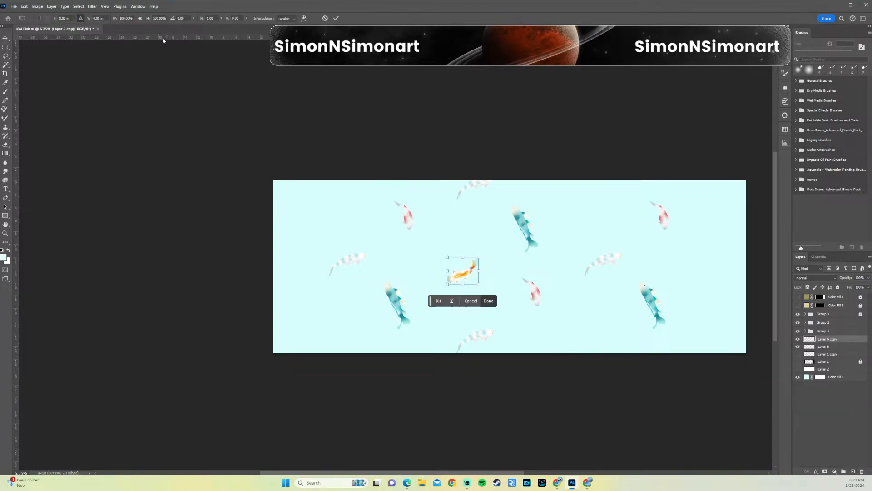
click(52, 17)
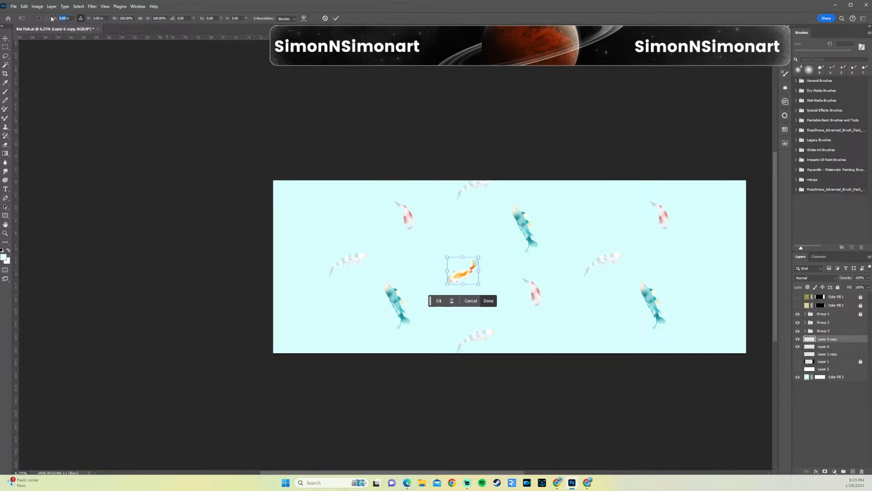
text(40)
key(Return)
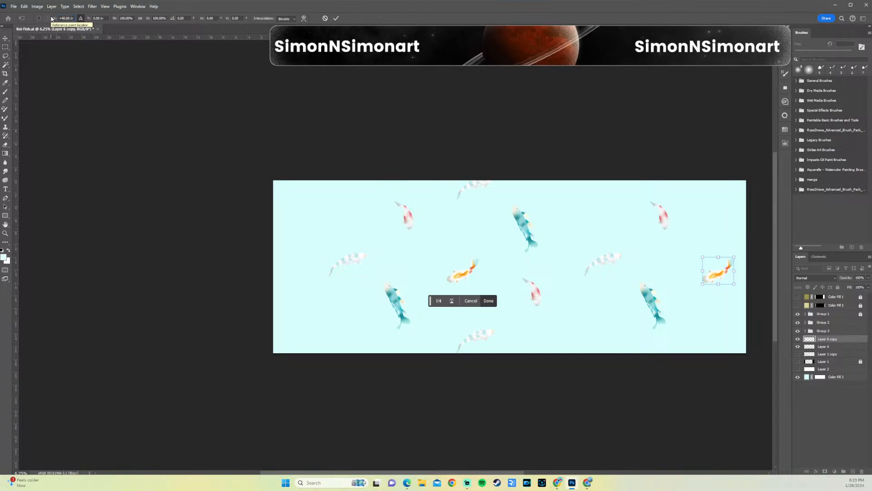
key(Return)
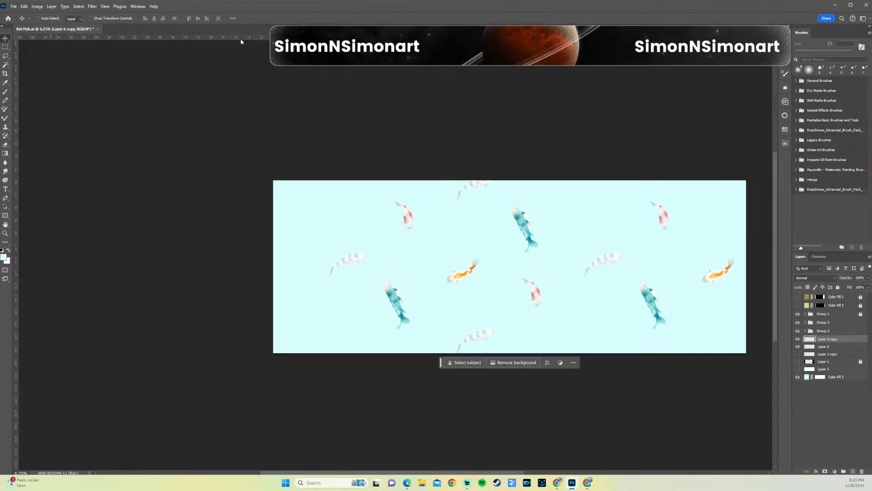
Step: Duplicate the original Layer 6 again and offset this orange koi 20 in horizontally and 12 in vertically with Free Transform
click(823, 347)
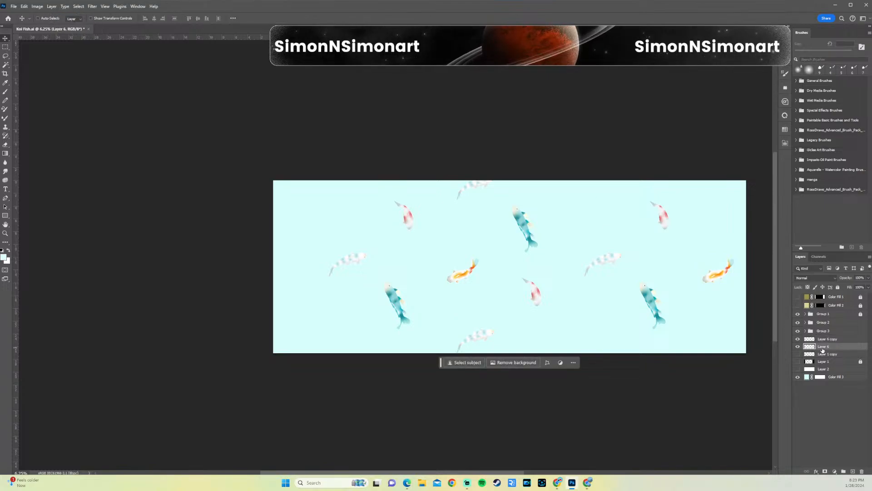
drag(823, 350, 854, 471)
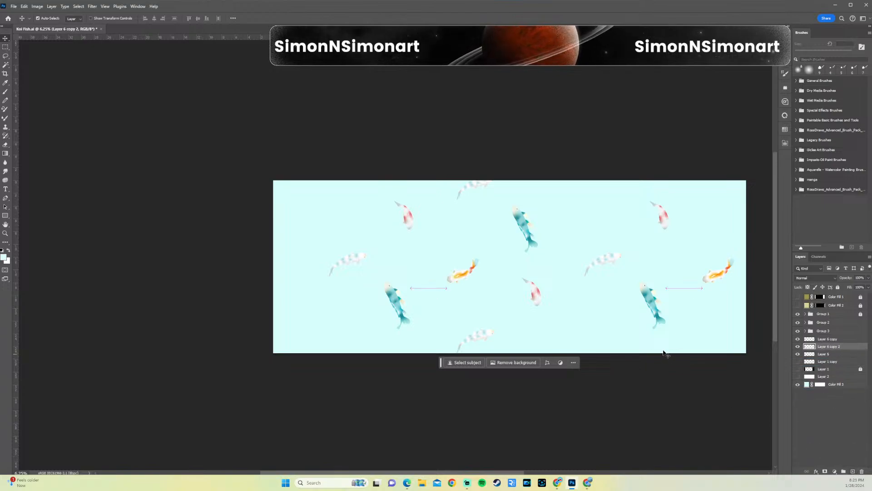
key(ctrl+t)
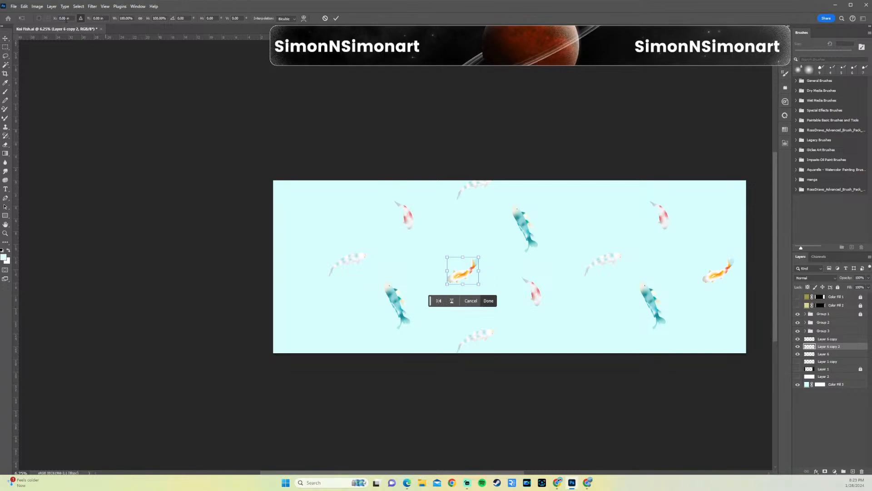
text(20)
key(Return)
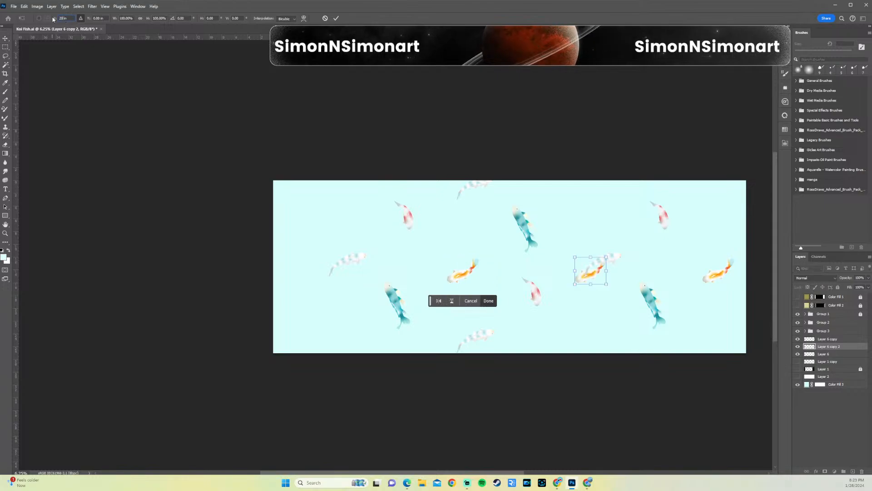
key(Tab)
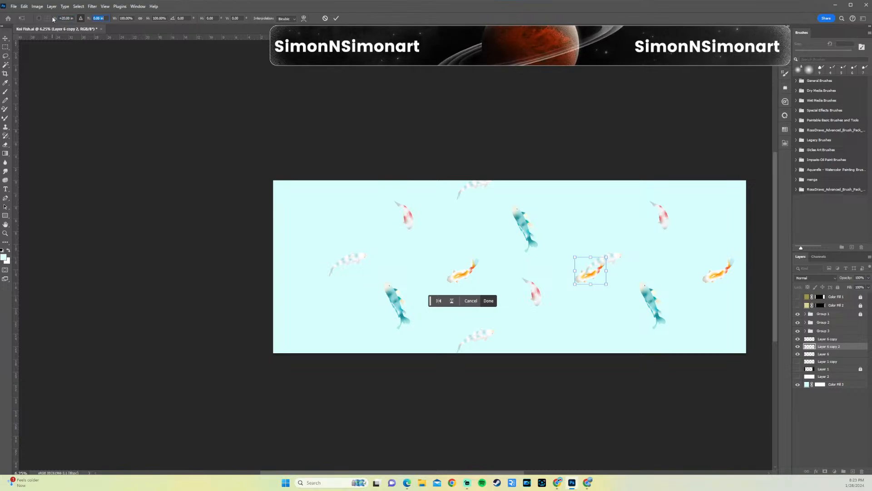
text(12)
key(Return)
key(Return)
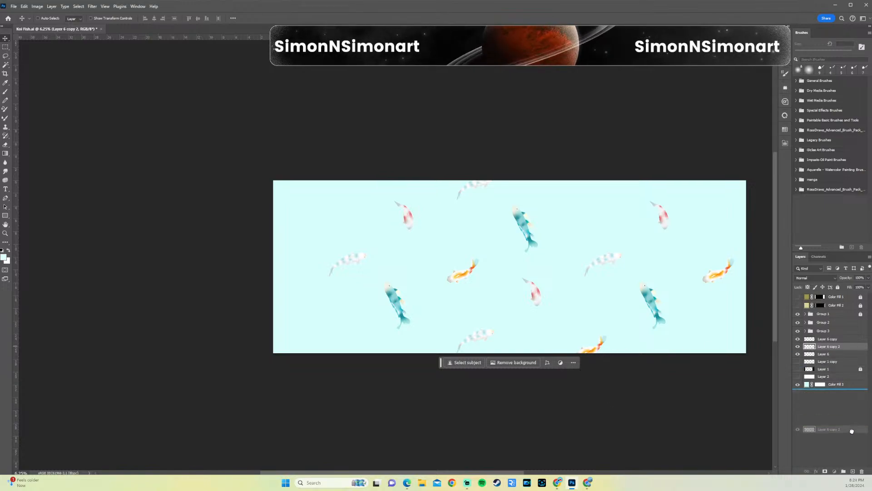
Step: Duplicate Layer 6 copy 2 and offset the duplicate orange koi -24 in vertically with Free Transform
drag(853, 471, 853, 470)
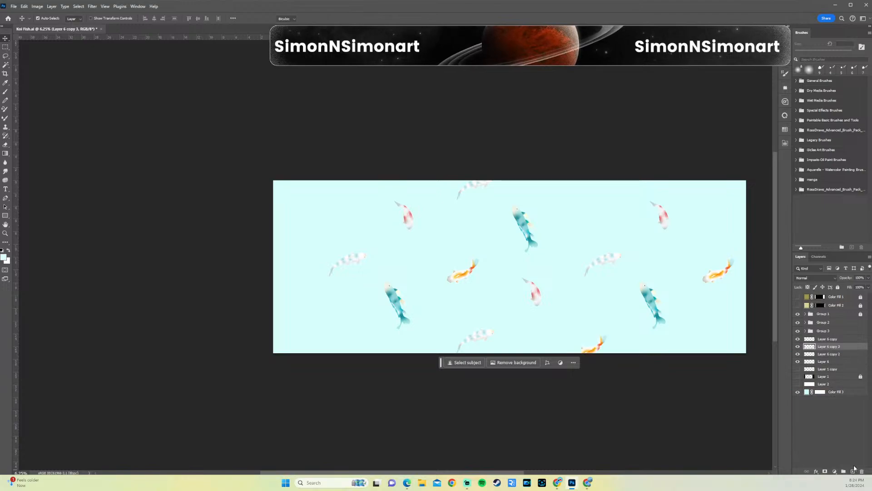
key(ctrl+t)
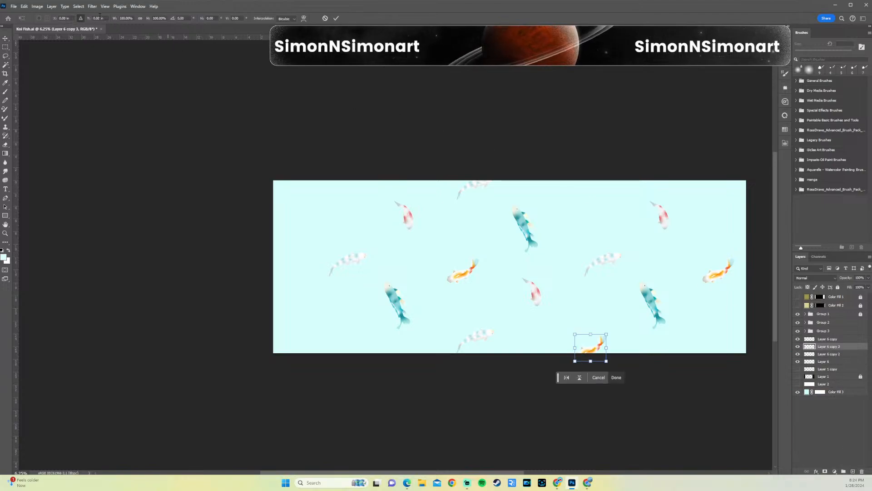
text(-24)
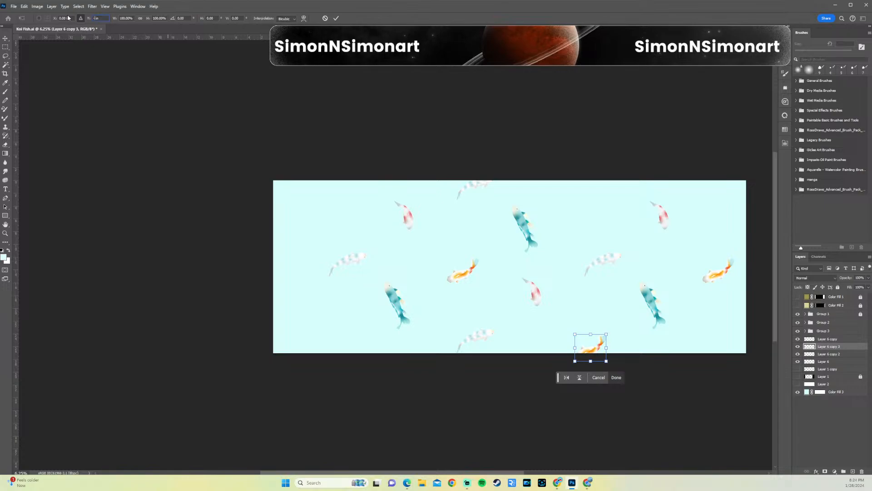
key(Return)
key(Return)
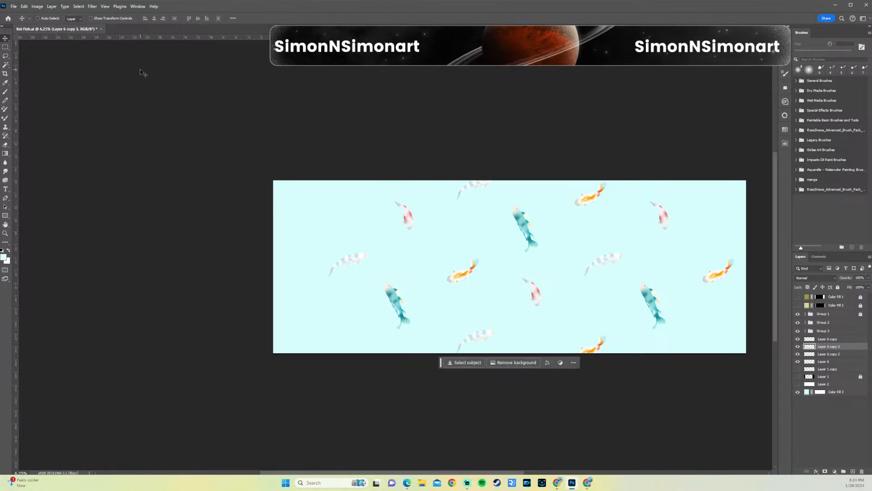
Step: Rotate the whole canvas 90° clockwise so the koi pattern stands in portrait orientation
click(43, 9)
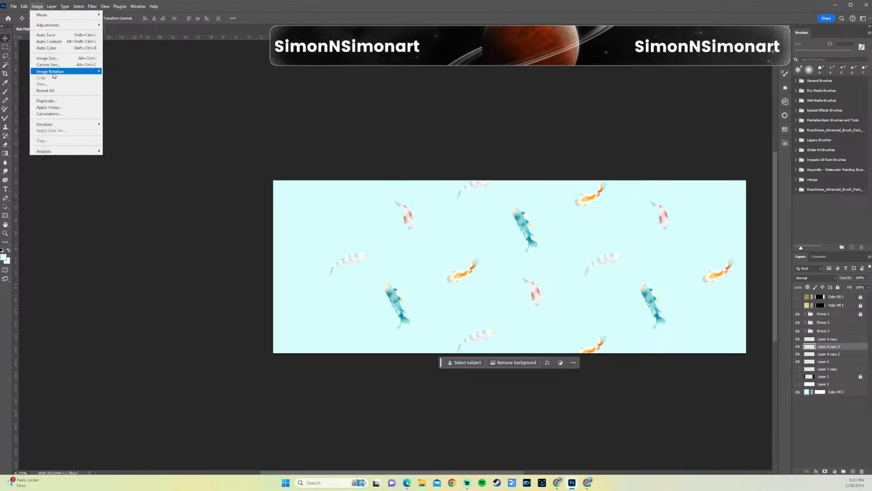
mouse_move(55, 74)
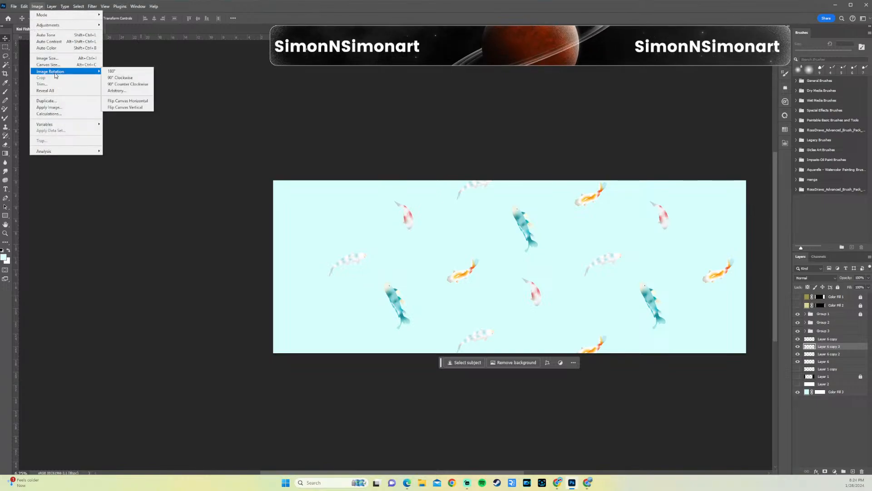
click(129, 80)
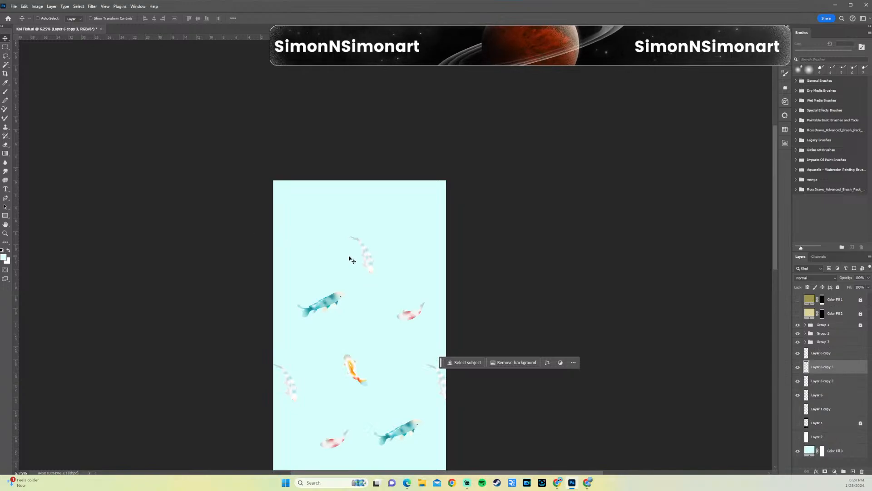
scroll(395, 302, down, 3)
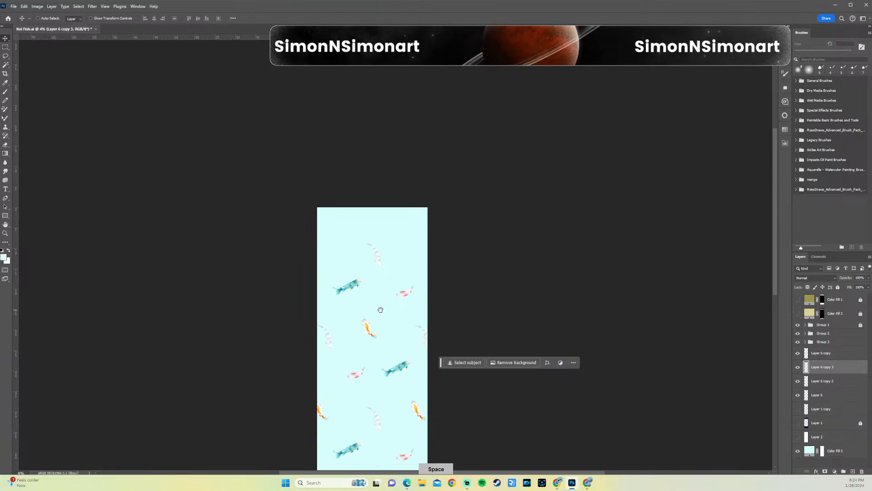
scroll(381, 308, up, 1)
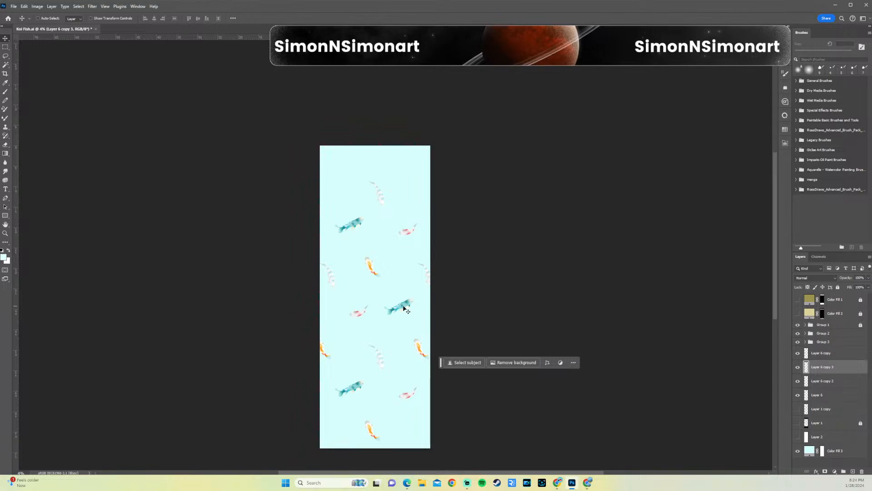
Step: Identify Group 2 by toggling its visibility, select it, and move its teal koi slightly down and left
click(799, 334)
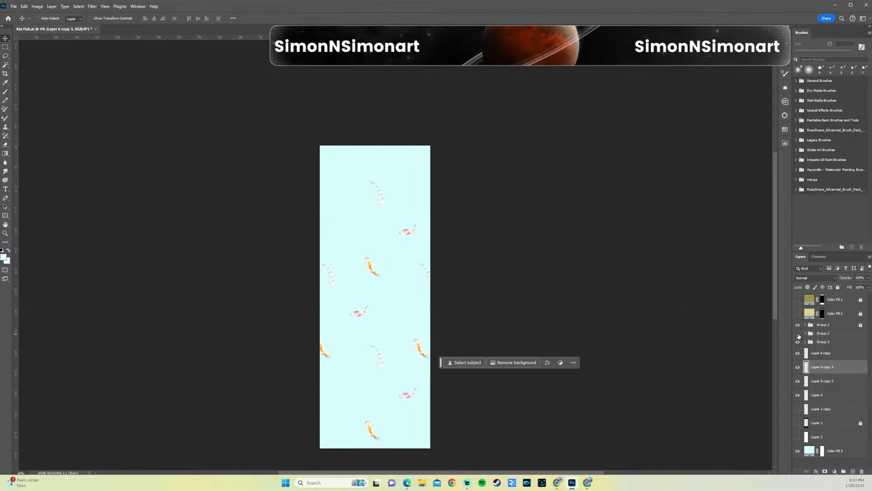
click(798, 334)
click(823, 333)
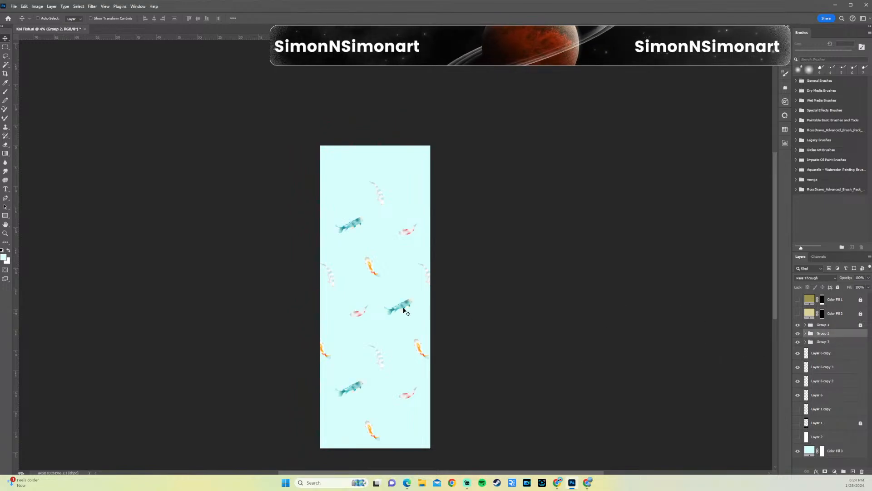
mouse_move(403, 309)
mouse_down()
mouse_move(413, 306)
mouse_move(399, 321)
mouse_up()
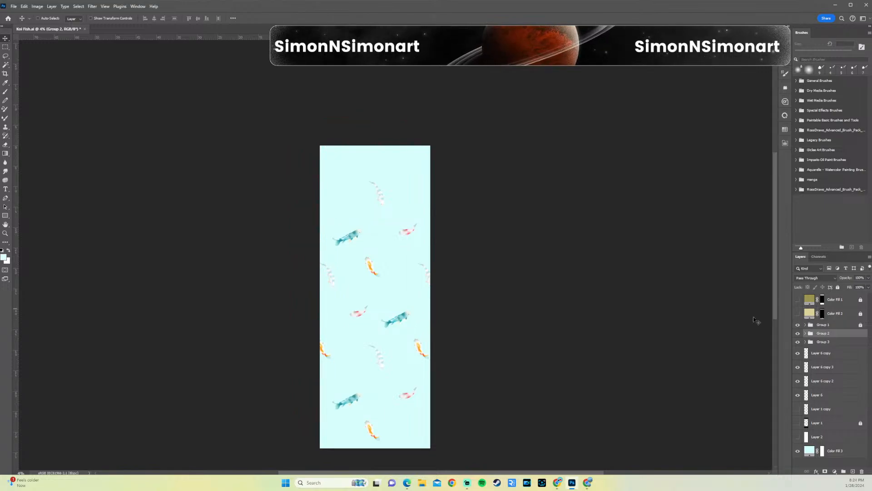
Step: Group the four orange koi layers, from Layer 6 copy through Layer 6
click(828, 353)
shift+click(830, 398)
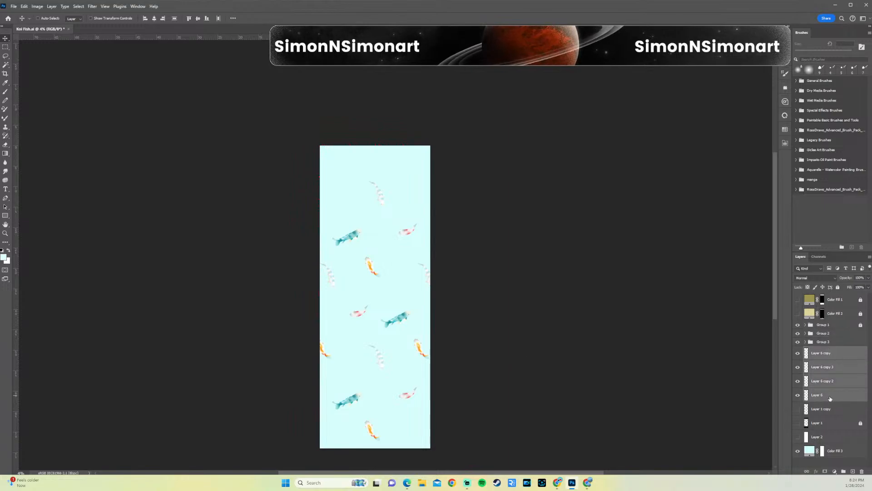
click(844, 471)
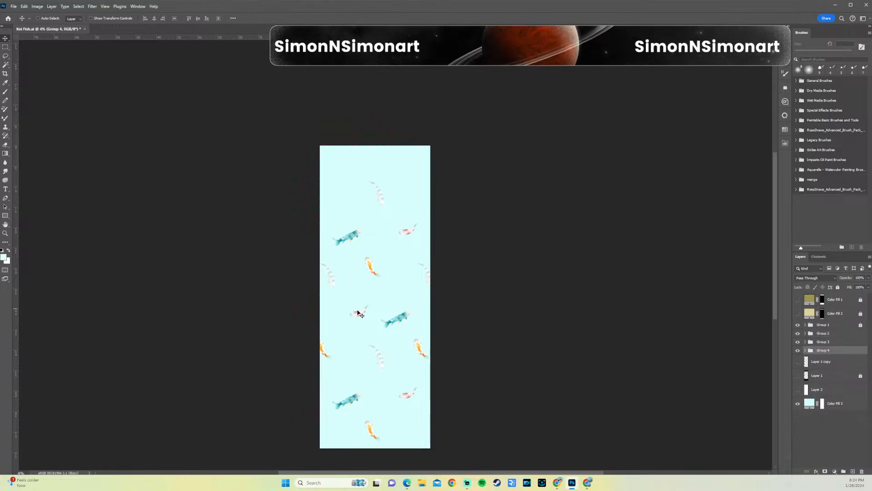
drag(358, 310, 377, 306)
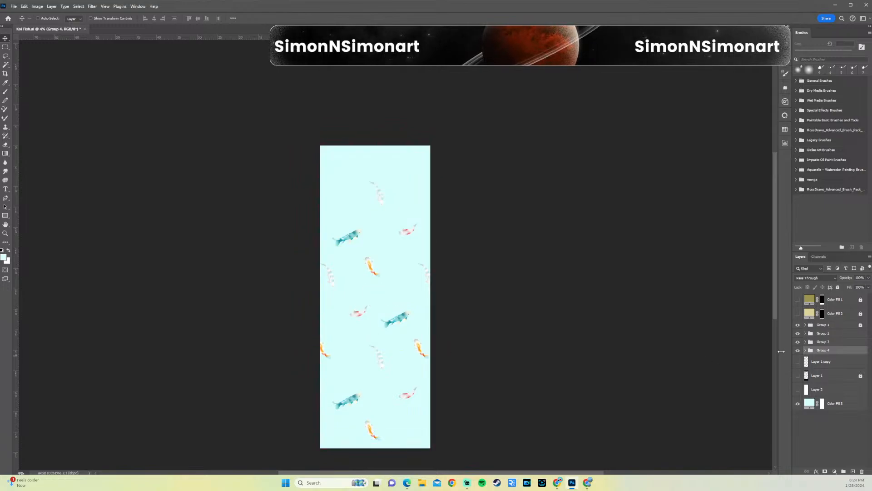
Step: Identify Group 3 by toggling its visibility, select it, and shift its pink koi slightly to the left
click(798, 335)
click(799, 334)
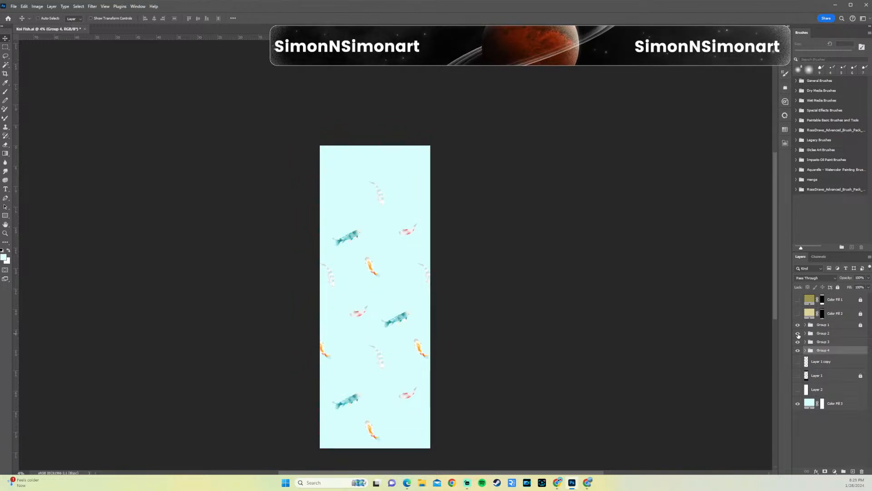
click(798, 342)
click(799, 342)
click(822, 342)
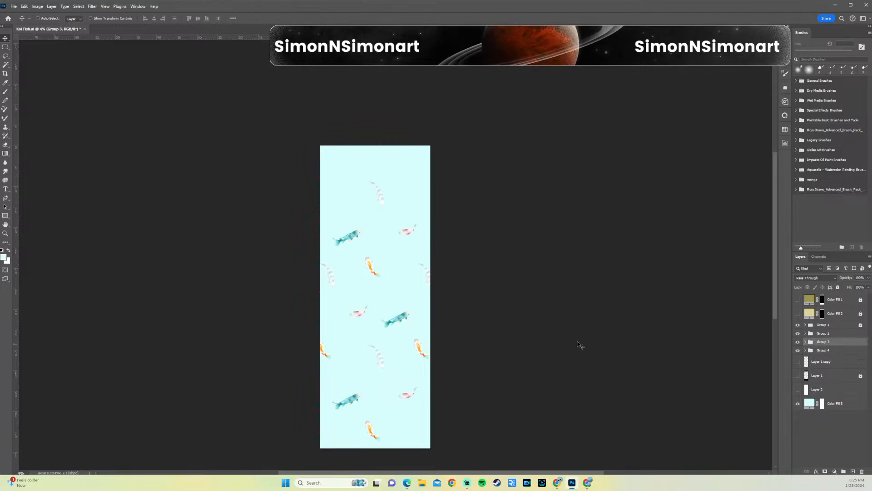
mouse_move(358, 315)
mouse_down()
mouse_move(360, 303)
mouse_move(353, 314)
mouse_up()
Step: Unlock Group 1 and show the tile border layers Color Fill 1 and Color Fill 2
click(844, 326)
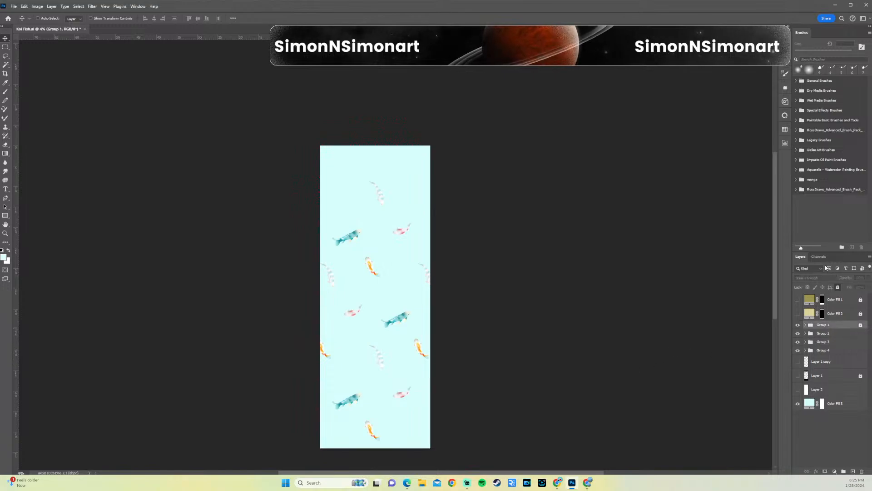
click(837, 288)
click(798, 300)
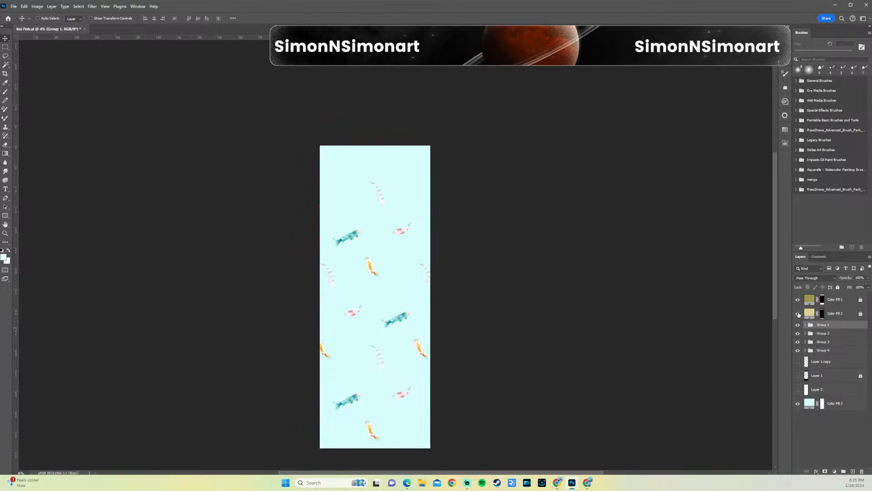
click(798, 314)
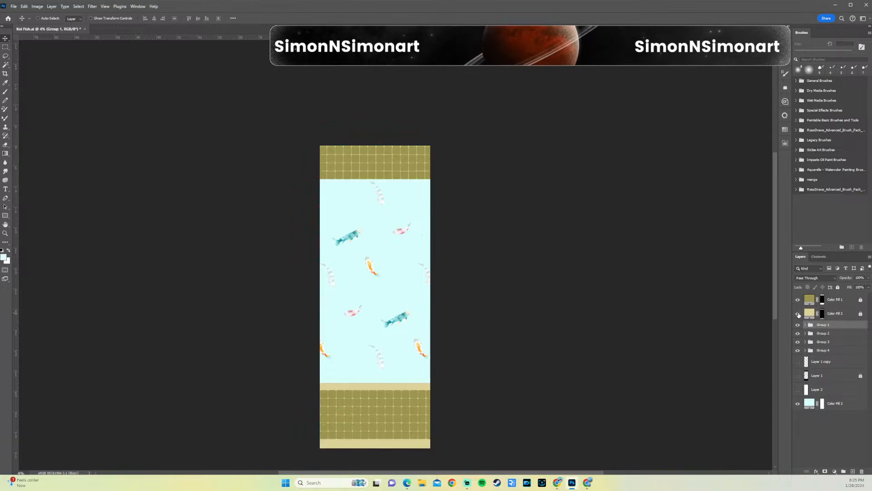
Step: Select Groups 1 through 4 together and try higher and lower positions for the koi between the tile borders
shift+click(833, 351)
drag(423, 346, 421, 334)
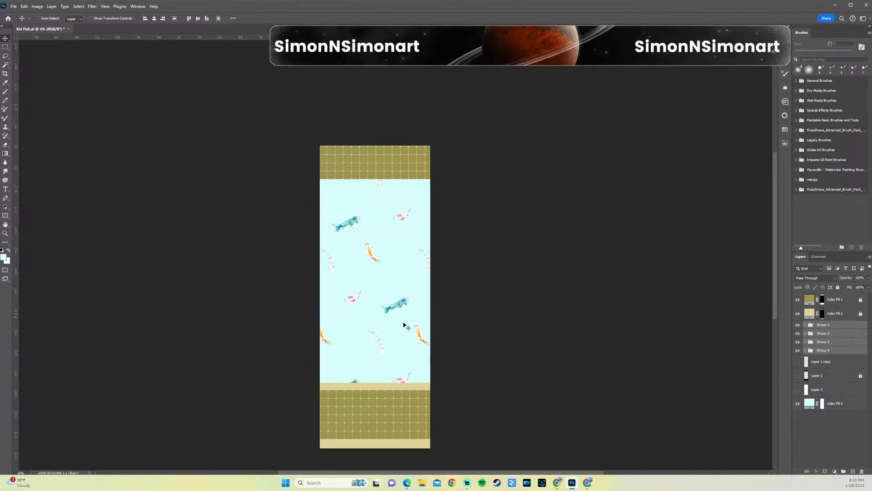
mouse_move(420, 335)
mouse_down()
mouse_move(417, 326)
mouse_move(419, 334)
mouse_up()
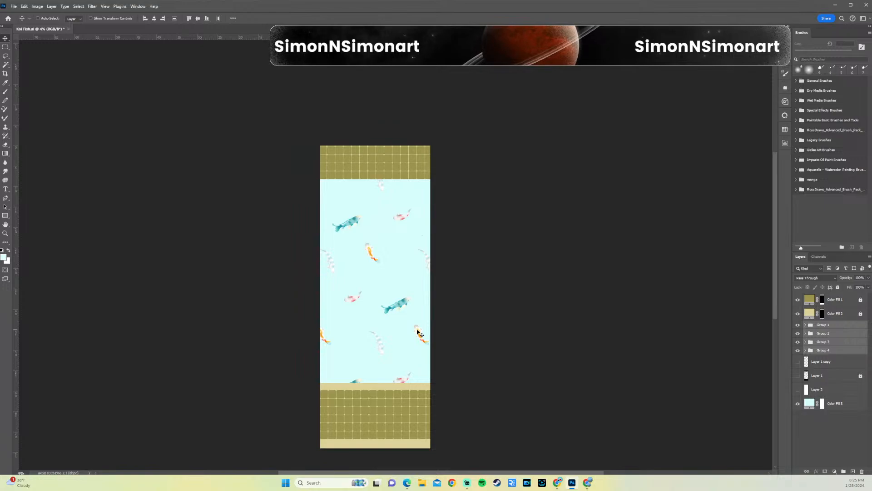
drag(418, 334, 417, 355)
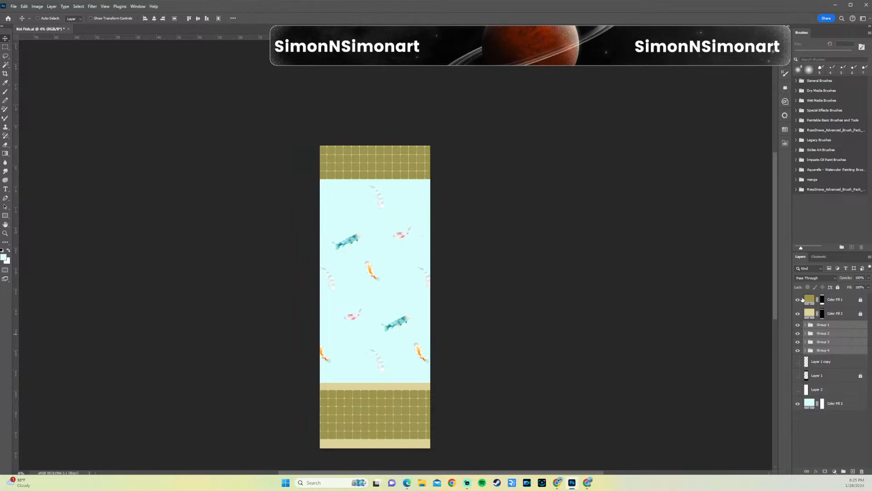
Step: Hide both border fills, move the four koi groups up together, and check their placement by briefly showing the borders
drag(802, 299, 804, 312)
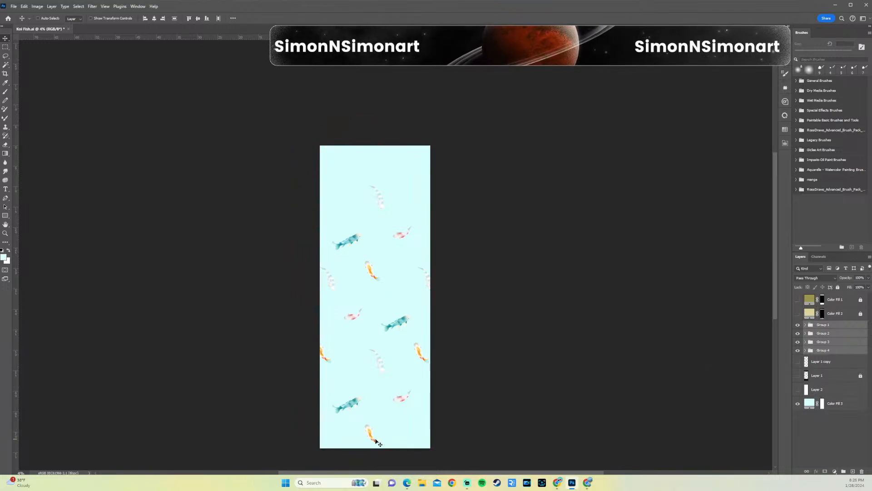
drag(378, 443, 377, 426)
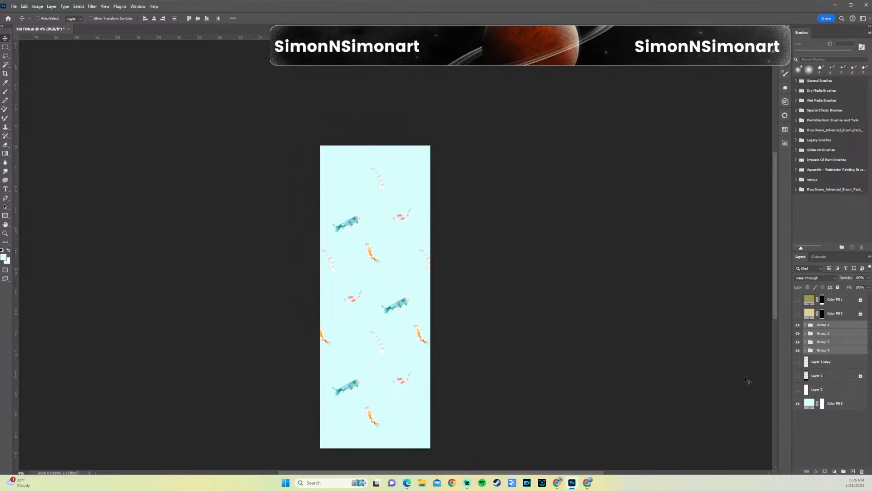
click(798, 313)
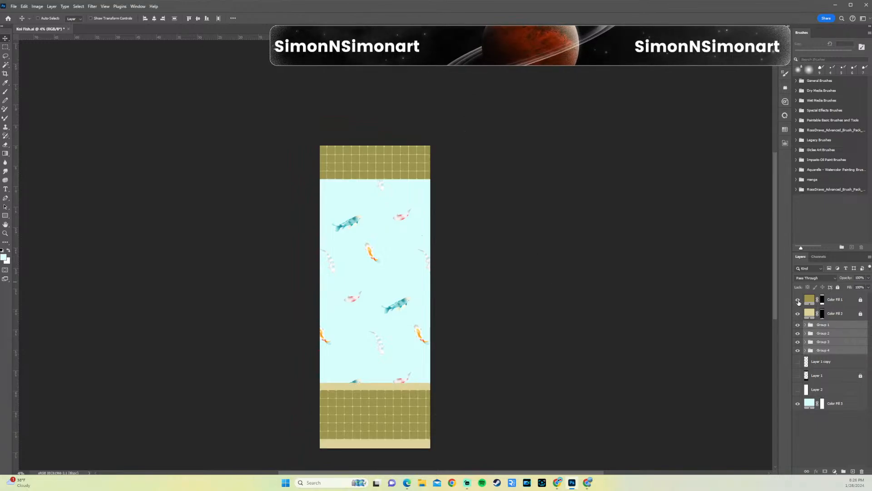
drag(798, 300, 798, 314)
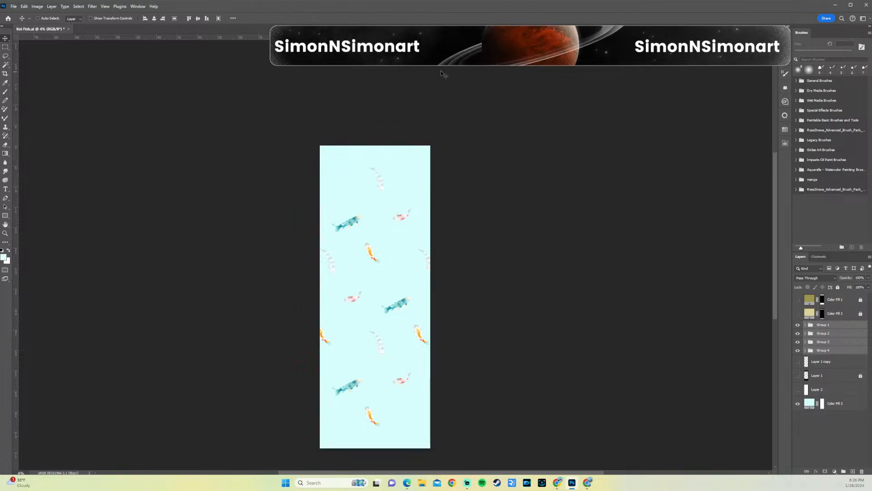
Step: Place two horizontal guides, one at the tail tip of the uppermost white koi and one at the lowest orange koi's tail
drag(455, 37, 449, 166)
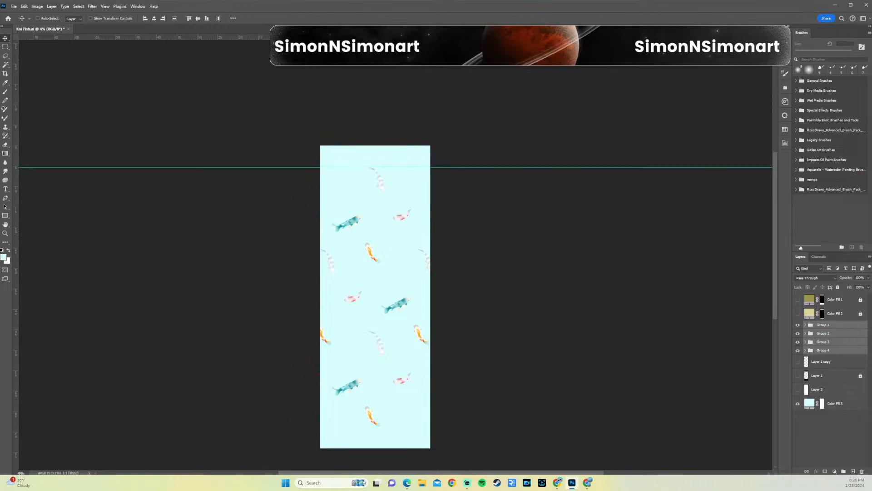
drag(481, 37, 500, 427)
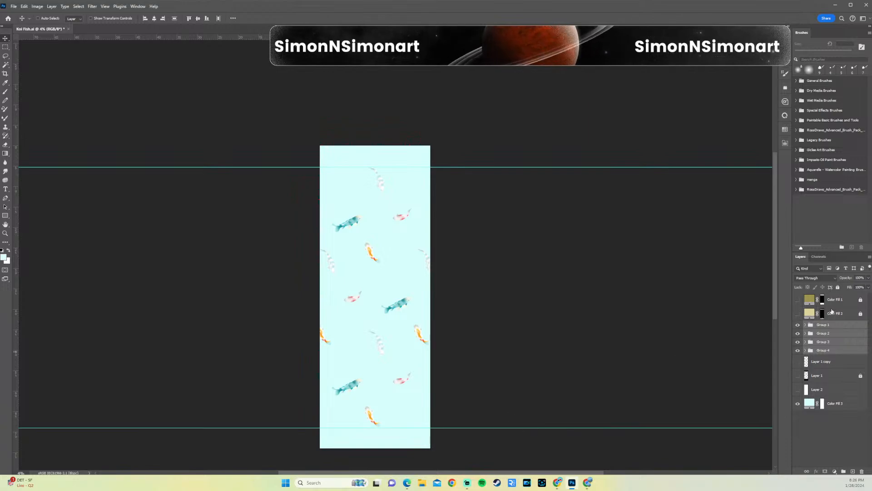
Step: Show Layer 1 with its original koi and black tile bands, then select and unlock it
click(798, 375)
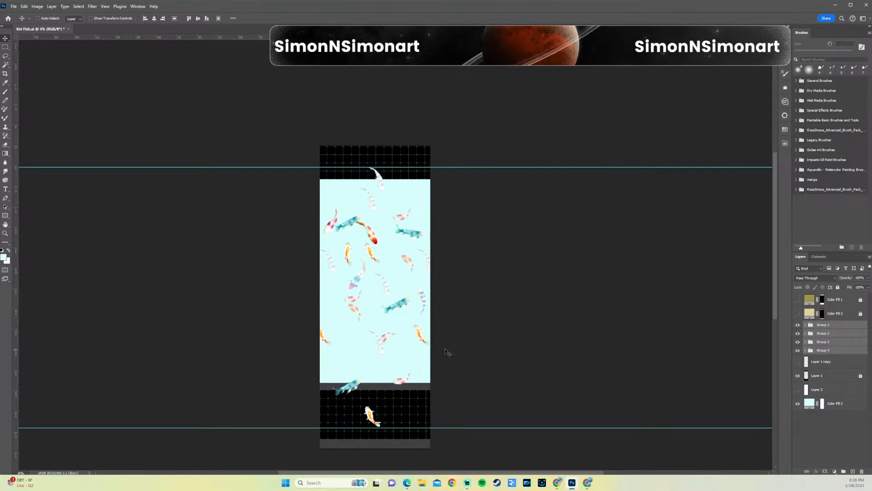
click(809, 379)
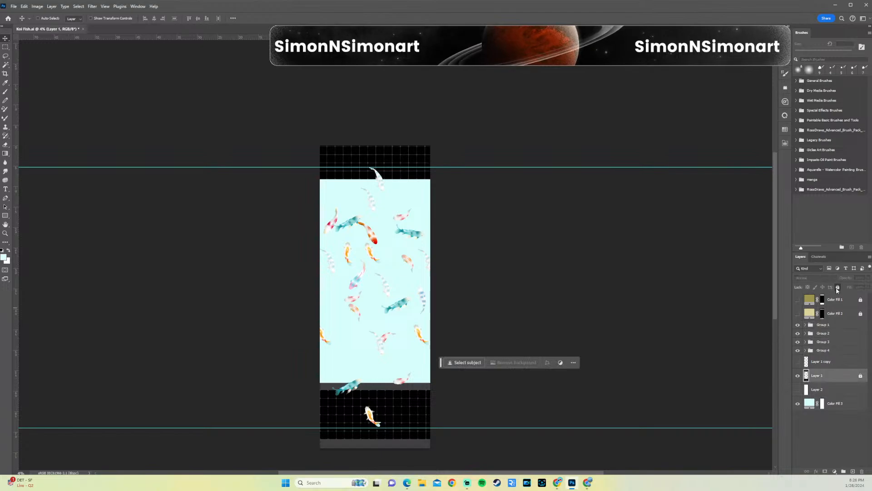
click(838, 288)
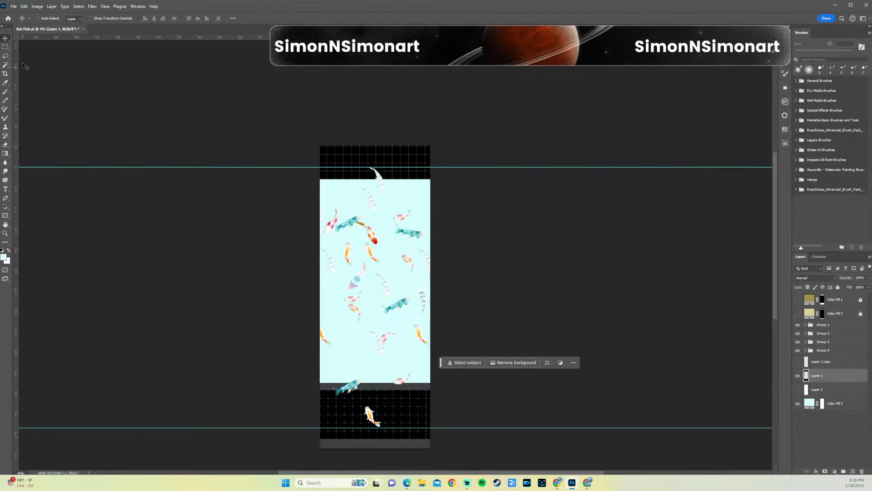
Step: Try nudging the marquee-selected upper tile band of Layer 1 upward, undo the nudge, hide the layer and clear the selection
click(6, 46)
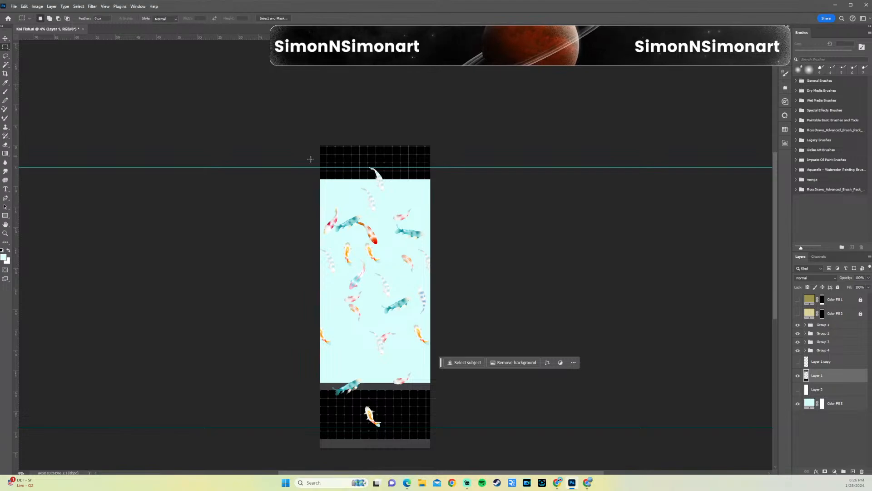
drag(296, 138, 438, 198)
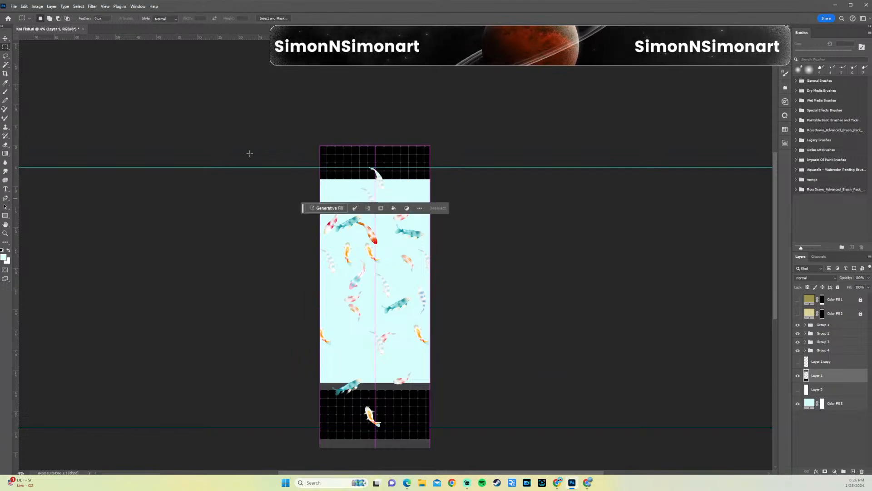
click(5, 38)
key(Up)
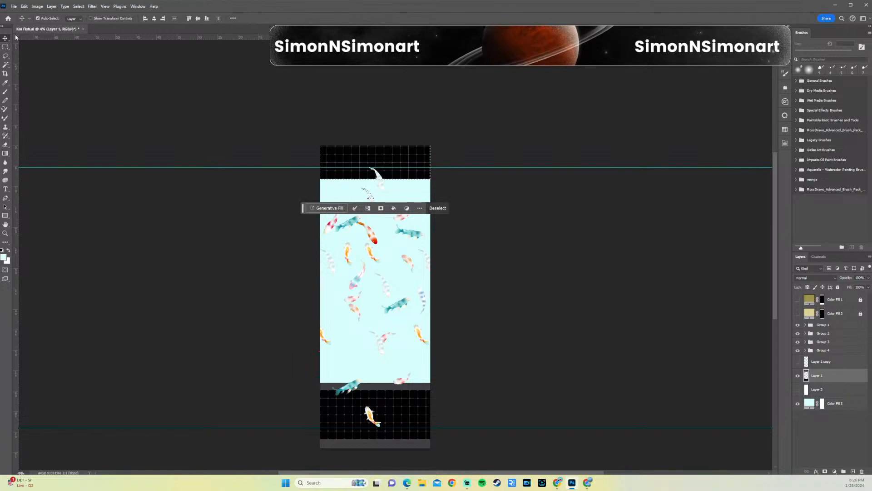
key(ctrl+z)
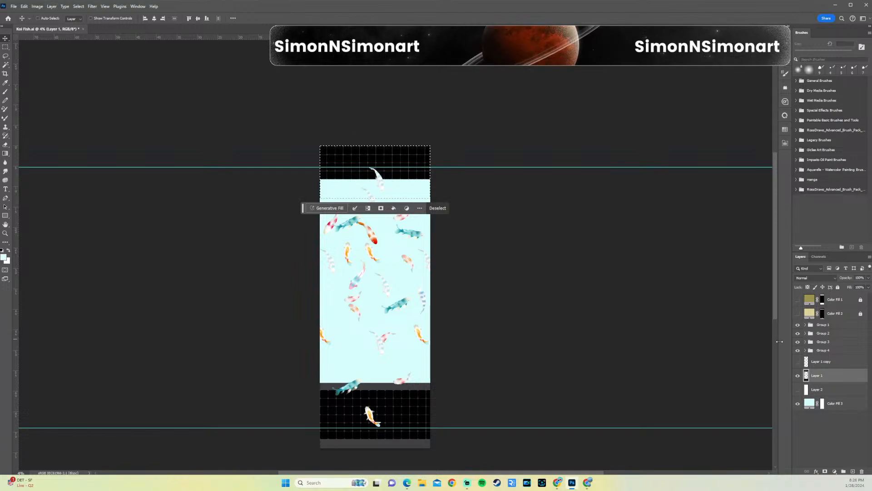
click(798, 379)
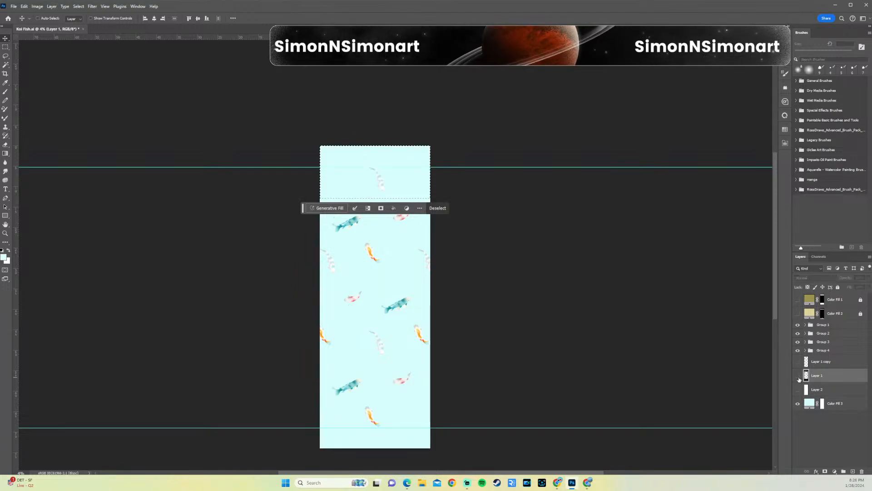
key(ctrl+d)
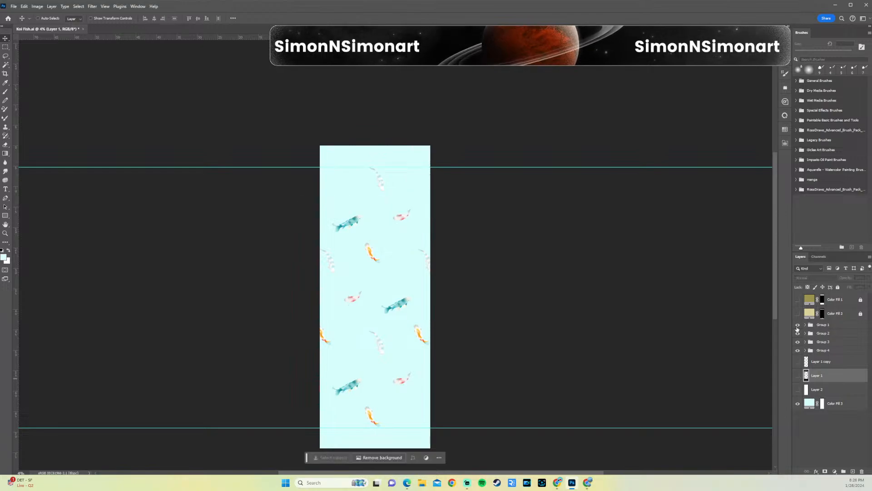
Step: Hide Groups 1 through 4 and duplicate Layer 1, leaving only the copy visible above the pale blue fill
click(801, 357)
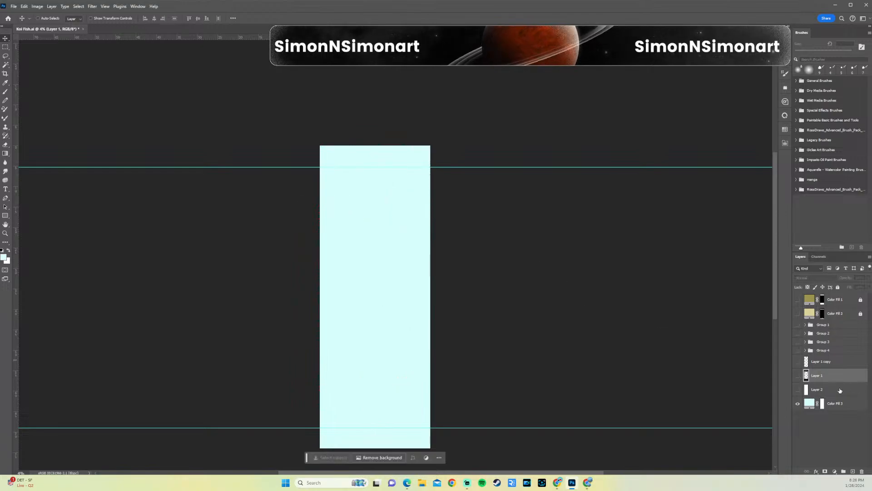
click(798, 376)
key(ctrl+j)
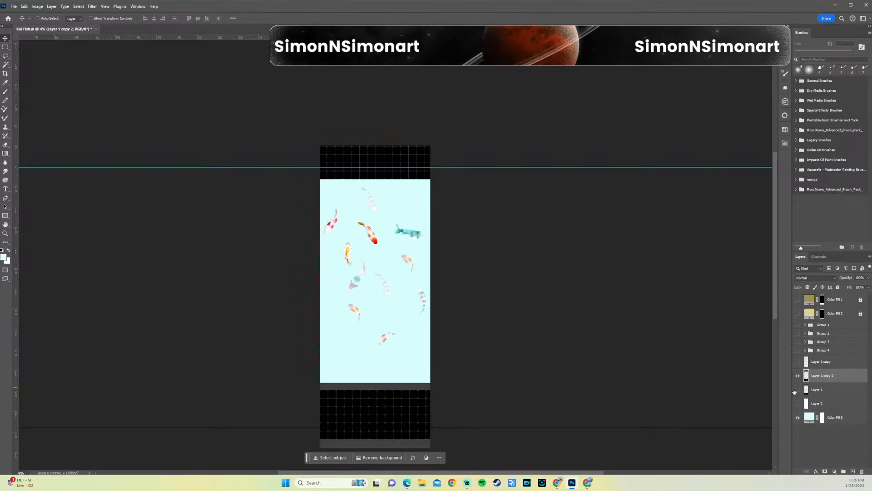
Step: Delete all the koi between the two tile bands on Layer 1 copy 2 and clear the selection
click(6, 48)
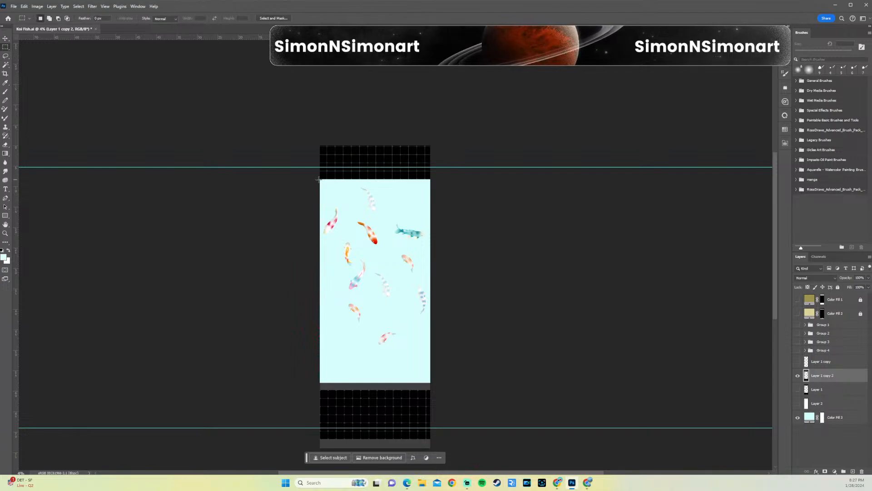
drag(318, 179, 468, 382)
key(Delete)
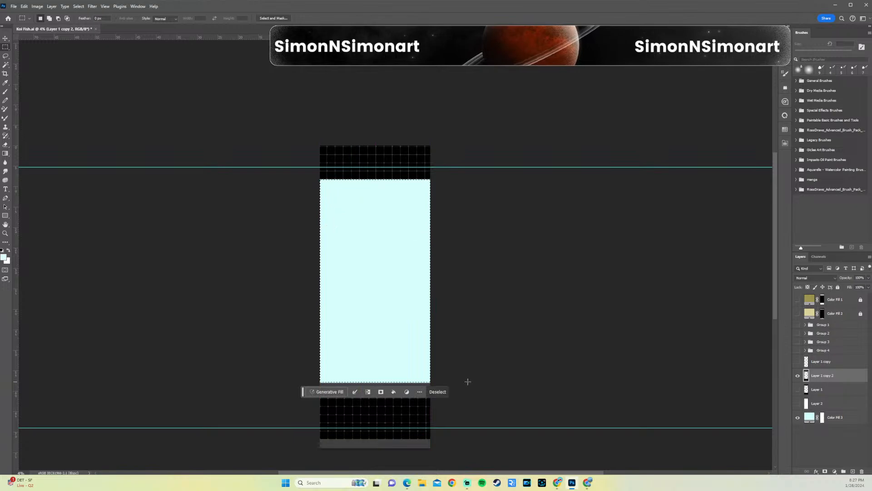
key(ctrl+d)
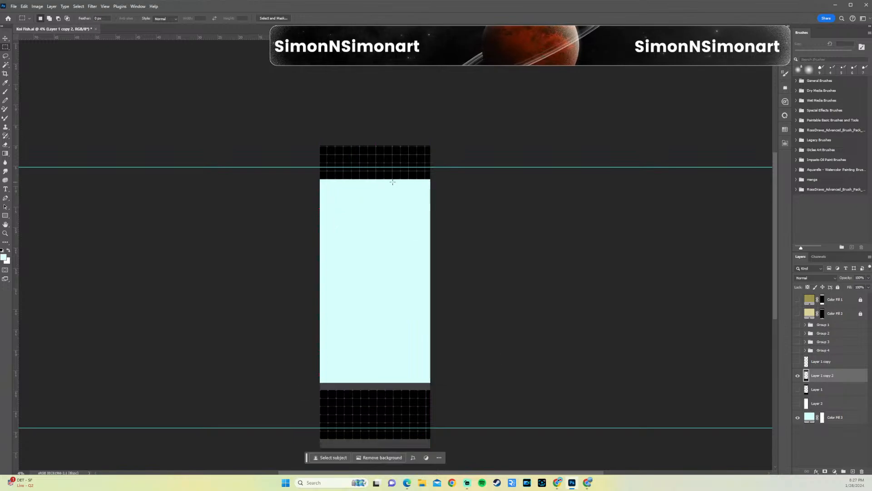
Step: Move the upper tile band straight up until its lower edge meets the upper guide, and clear the selection
drag(319, 144, 460, 197)
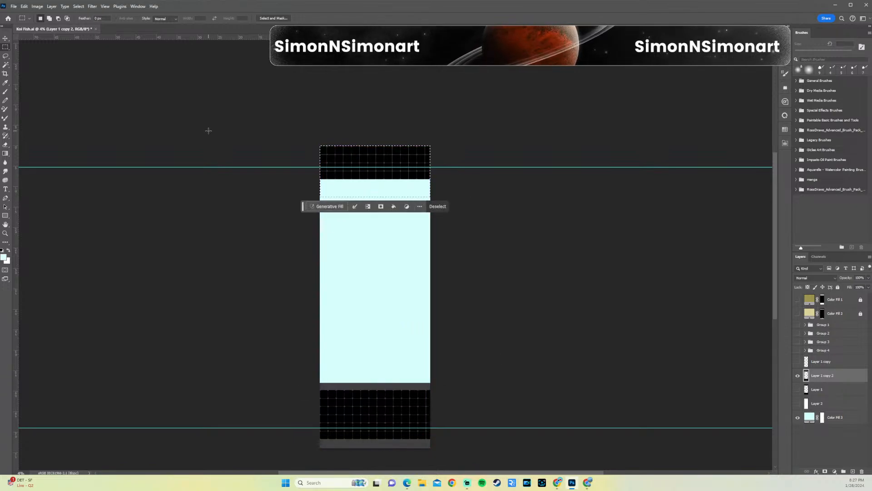
key(v)
drag(378, 179, 376, 168)
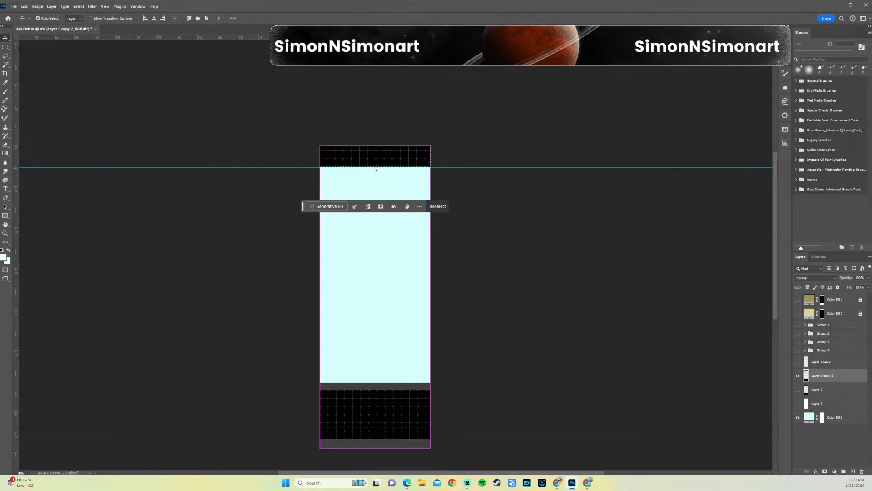
key(ctrl+d)
Step: Select the full-width lower tile band together with its grey strips using a rectangular marquee
click(5, 47)
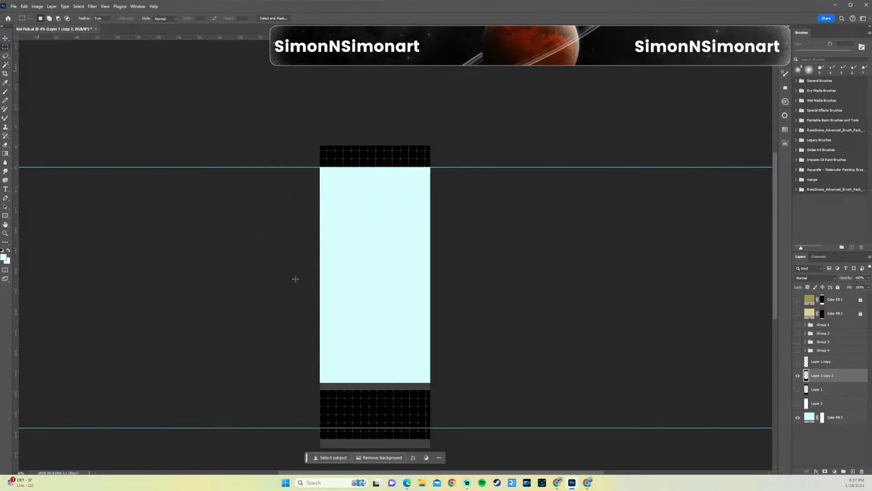
drag(316, 376, 377, 465)
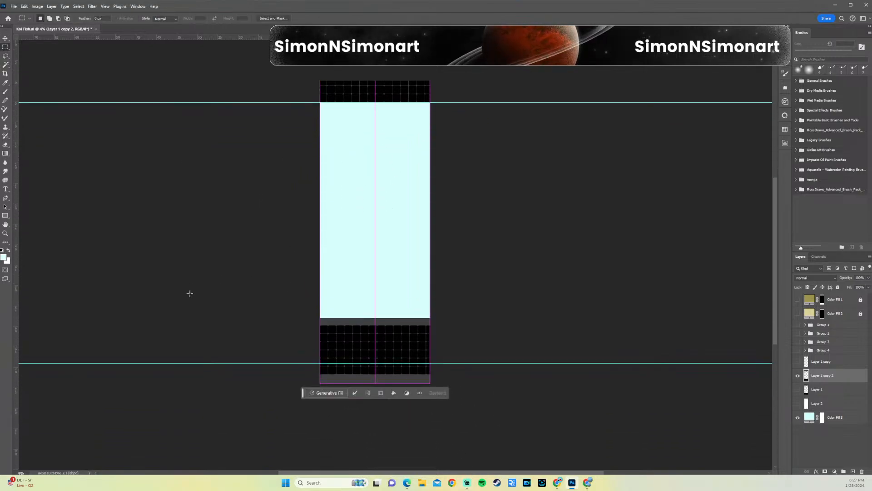
Step: Try lowering the selected tile band until its grey strip meets the lower guide, inspect the edge up close, and undo the move
key(v)
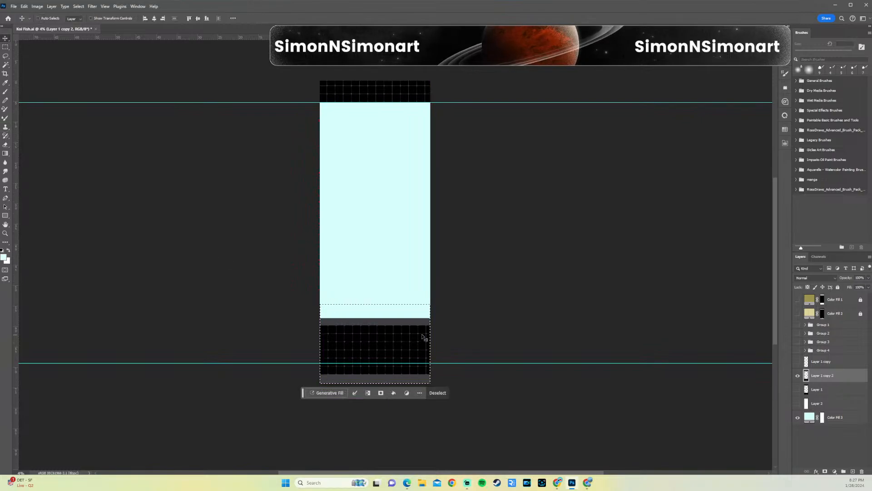
drag(409, 343, 411, 386)
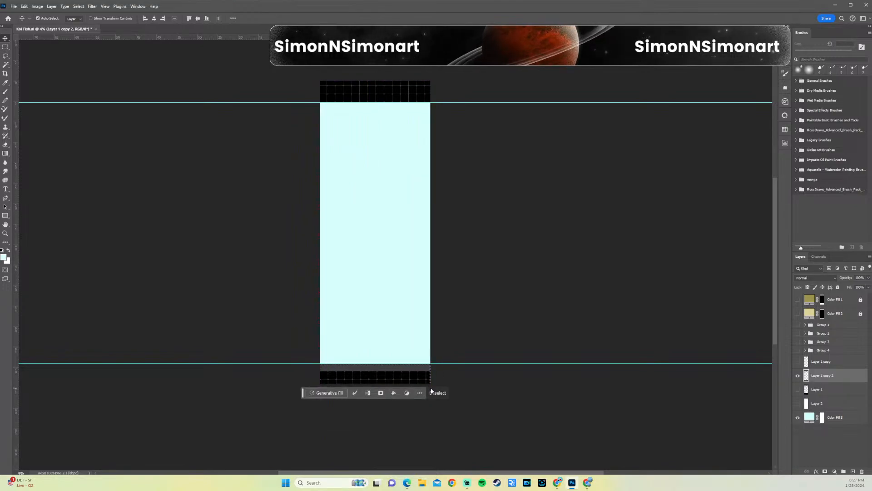
click(433, 392)
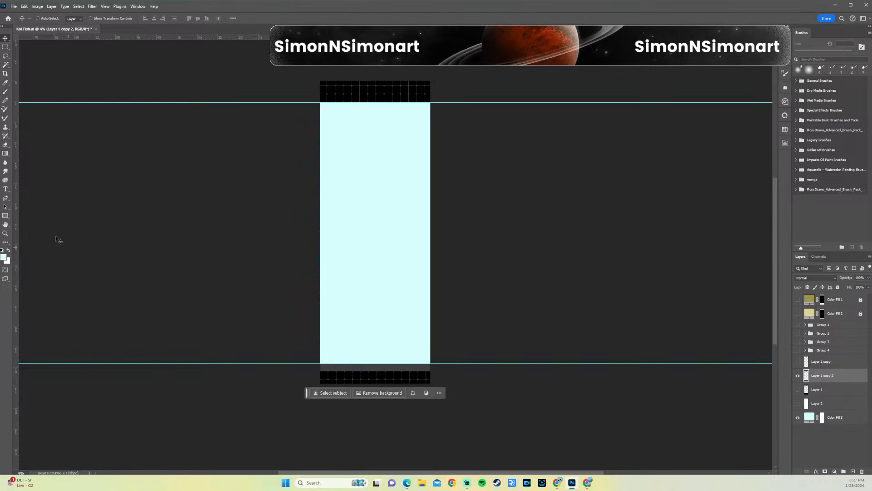
click(5, 233)
drag(401, 367, 401, 369)
click(401, 369)
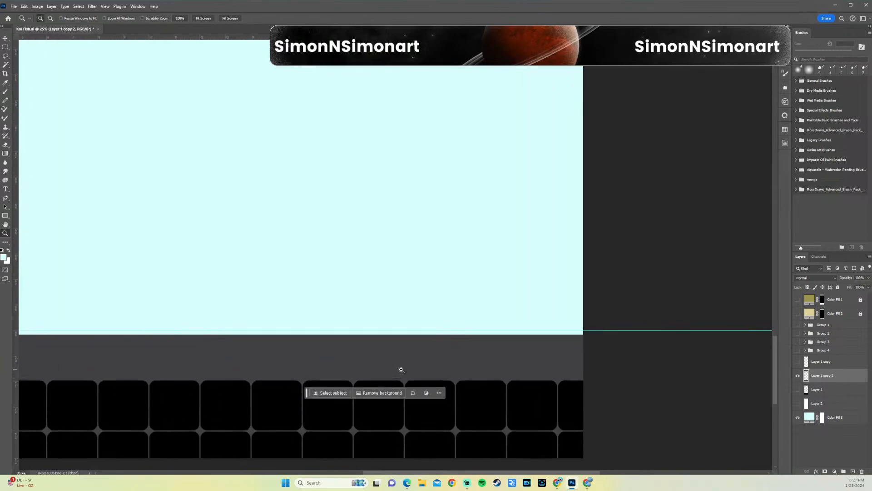
drag(250, 37, 236, 407)
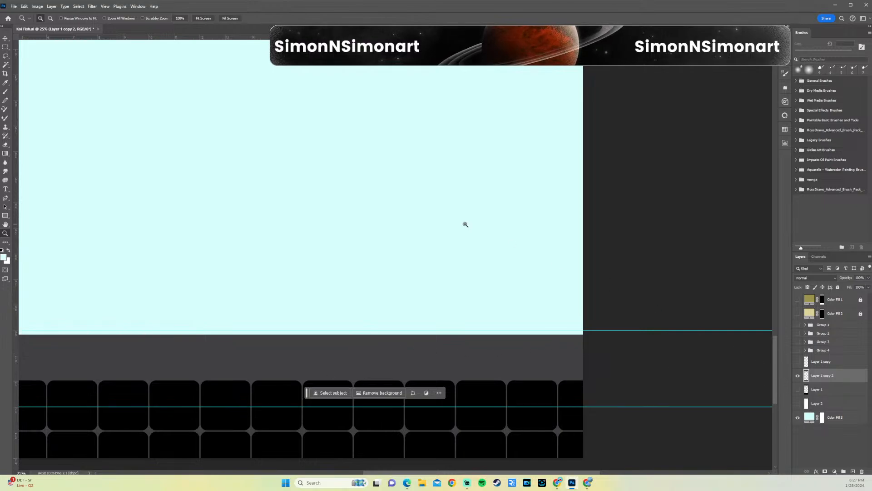
key(ctrl+minus)
key(ctrl+minus)
key(ctrl+minus)
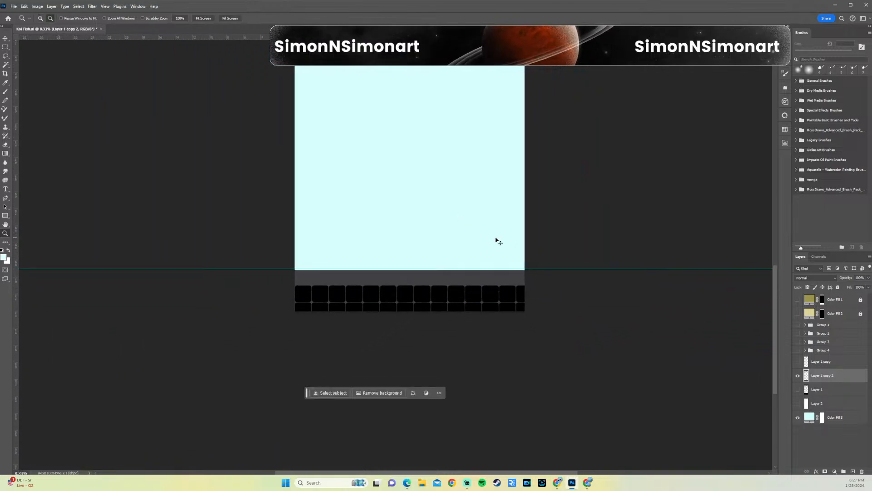
key(ctrl+z)
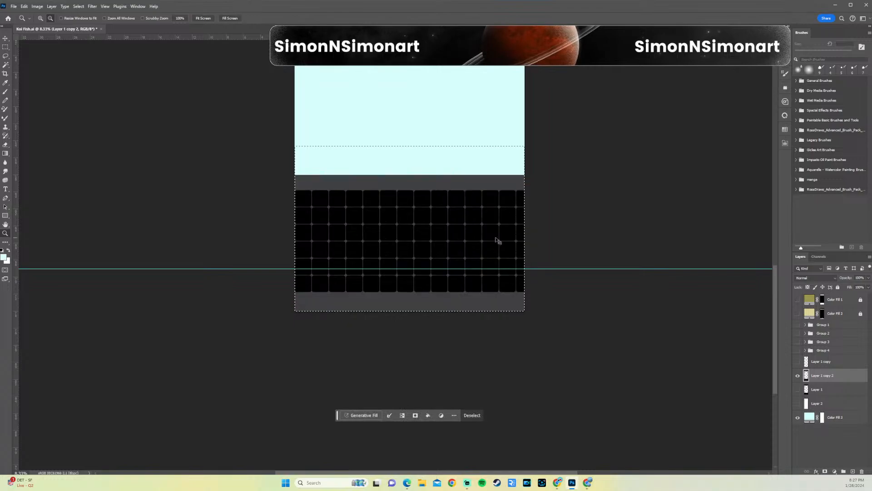
Step: Move the lower band down until its black tiles start at the lower guide with the grey strip above it, and deselect
click(5, 38)
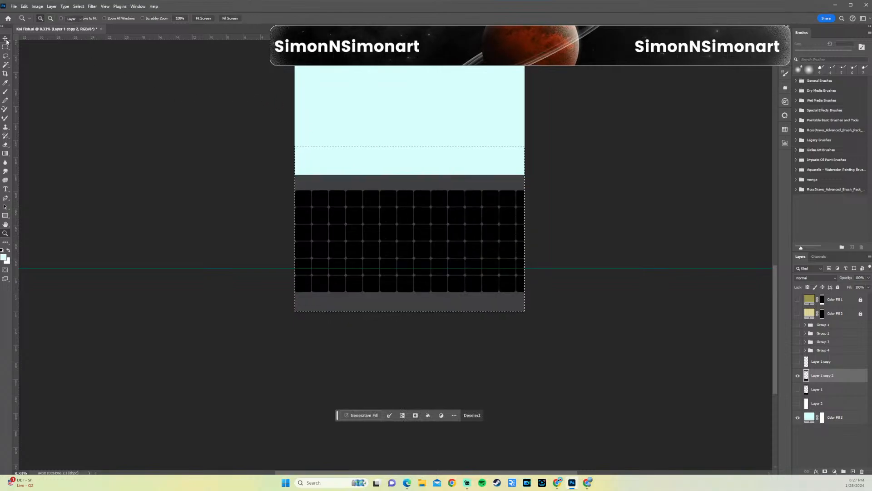
drag(359, 222, 364, 301)
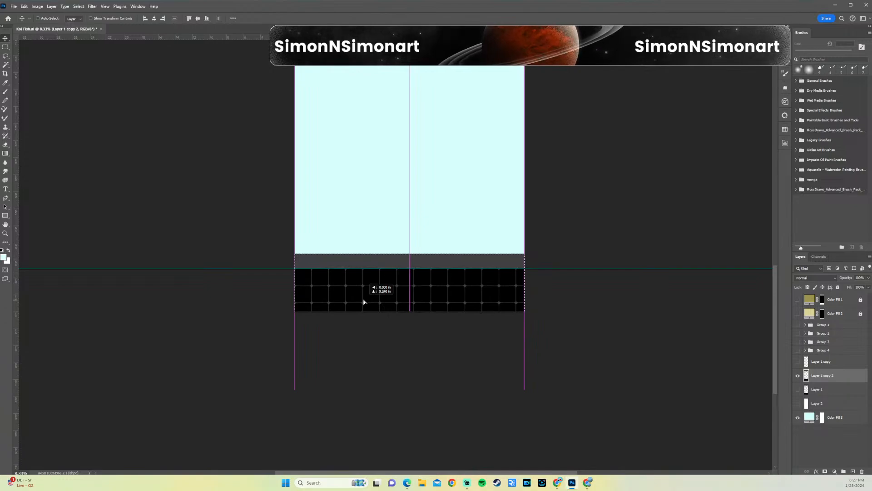
drag(364, 302, 364, 302)
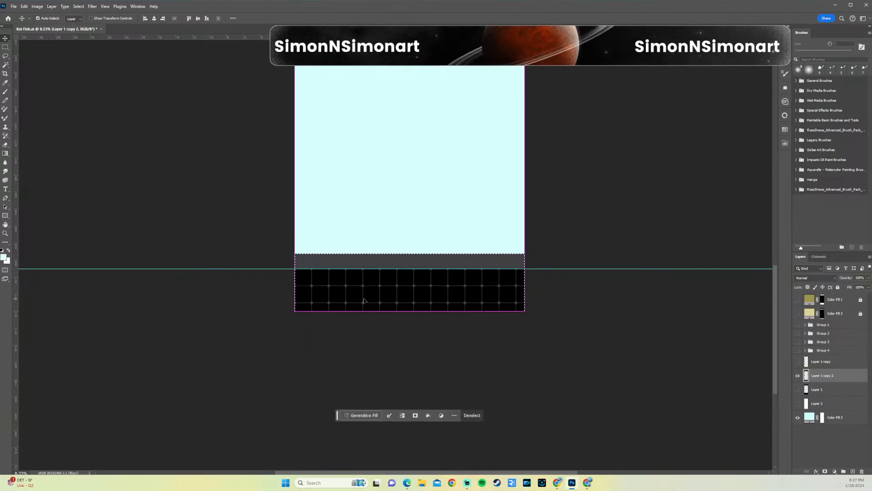
key(ctrl+d)
Step: Select a thin full-width strip just below the upper guide and sample the dark grey of the lower band's strip
drag(390, 137, 374, 213)
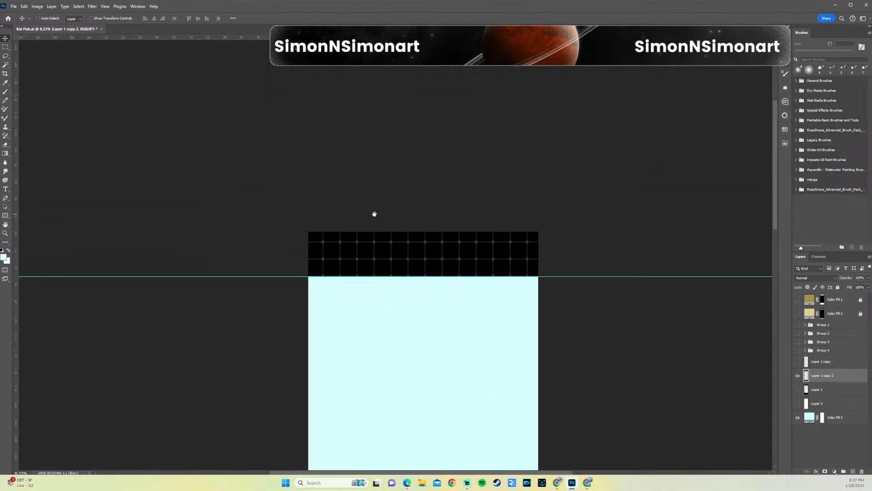
click(5, 47)
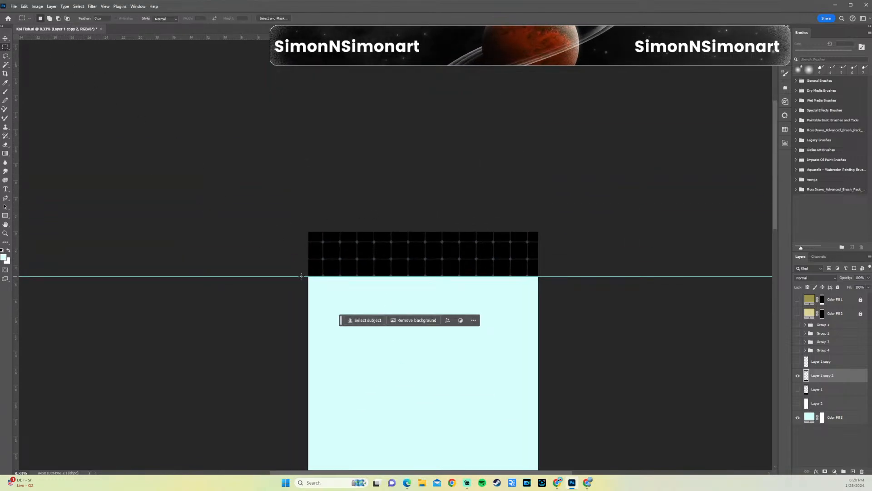
drag(301, 277, 545, 292)
mouse_move(561, 336)
mouse_down()
mouse_move(509, 194)
mouse_move(481, 4)
mouse_move(502, 0)
mouse_up()
drag(507, 215, 503, 164)
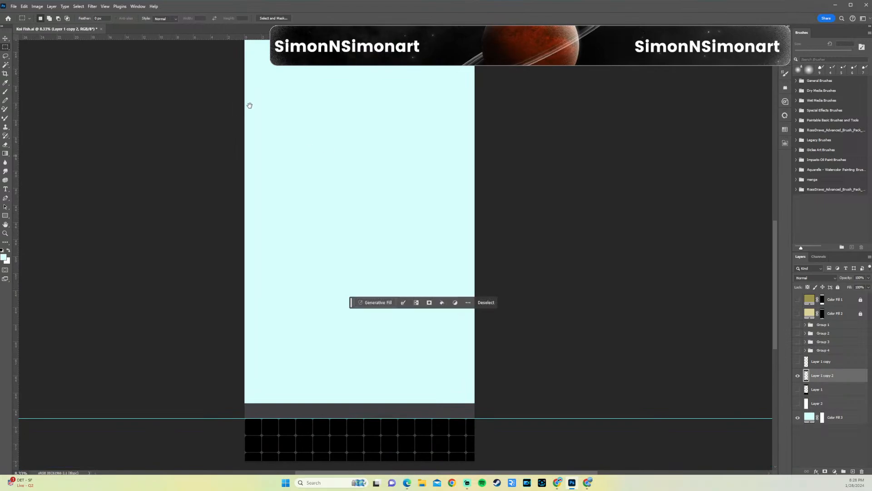
click(5, 83)
click(294, 410)
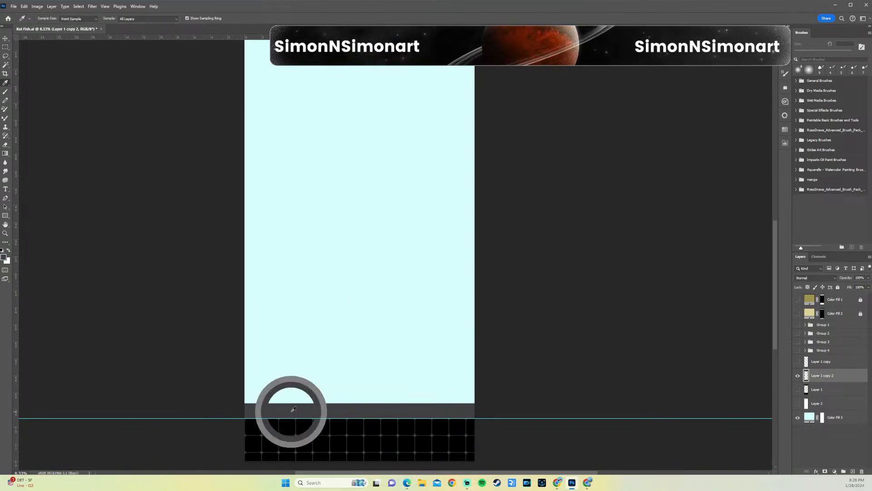
click(294, 410)
Step: Fill the selected strip beneath the upper tile band with the sampled dark grey and clear the selection
drag(311, 220, 310, 383)
drag(328, 159, 323, 436)
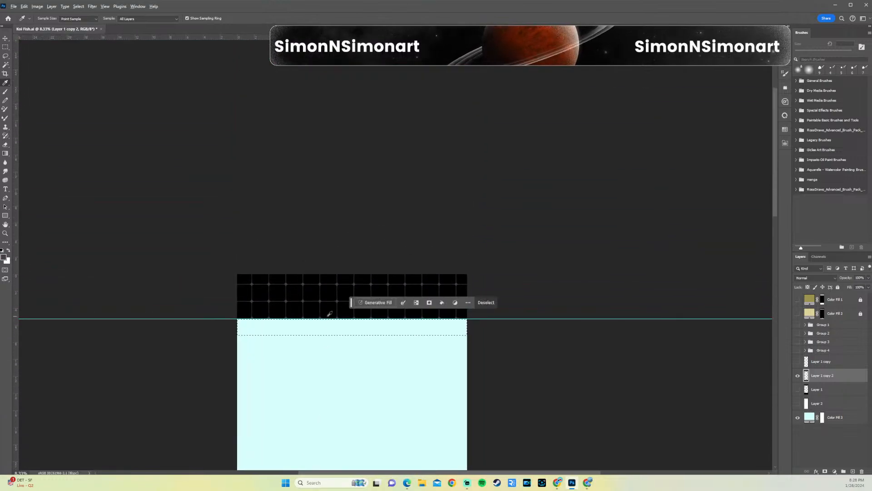
key(alt+BackSpace)
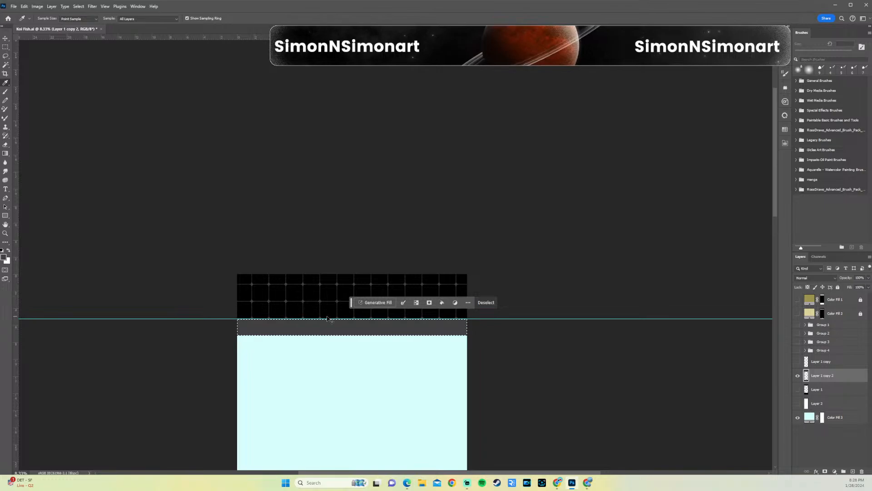
key(ctrl+d)
key(ctrl+0)
key(ctrl+minus)
key(ctrl+minus)
key(ctrl+minus)
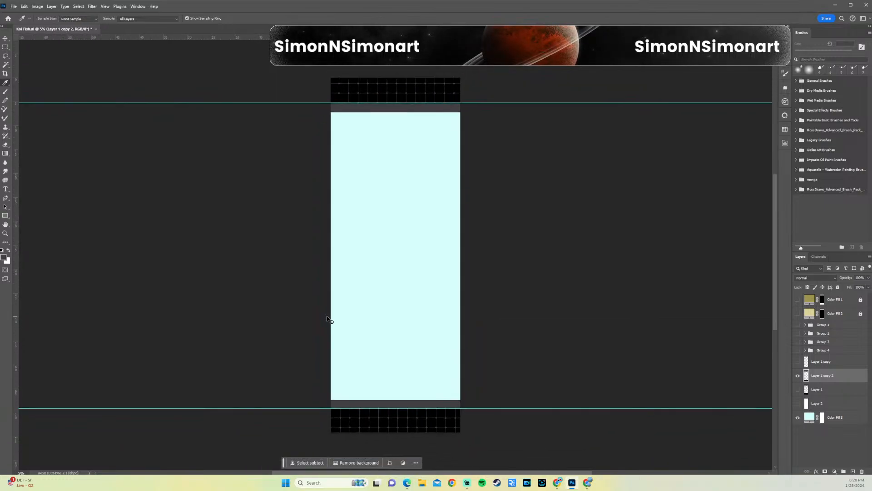
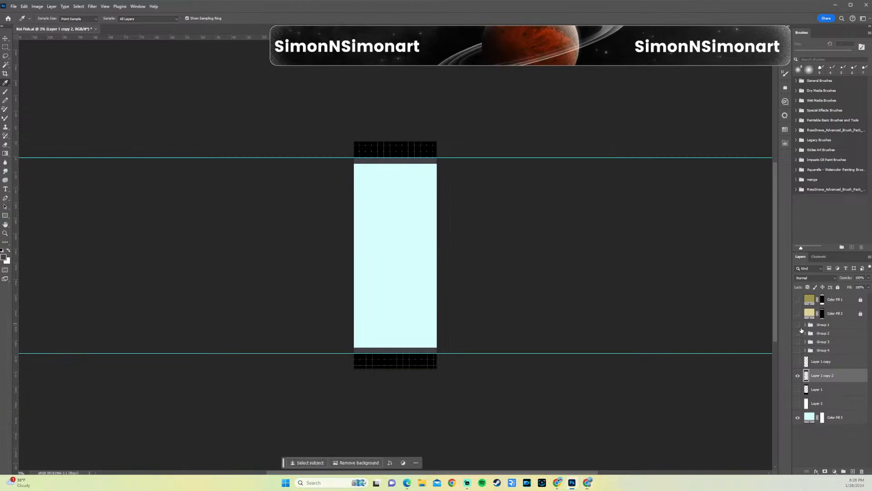
Step: Show the four koi groups over the pond background and tile bands
drag(799, 325, 798, 350)
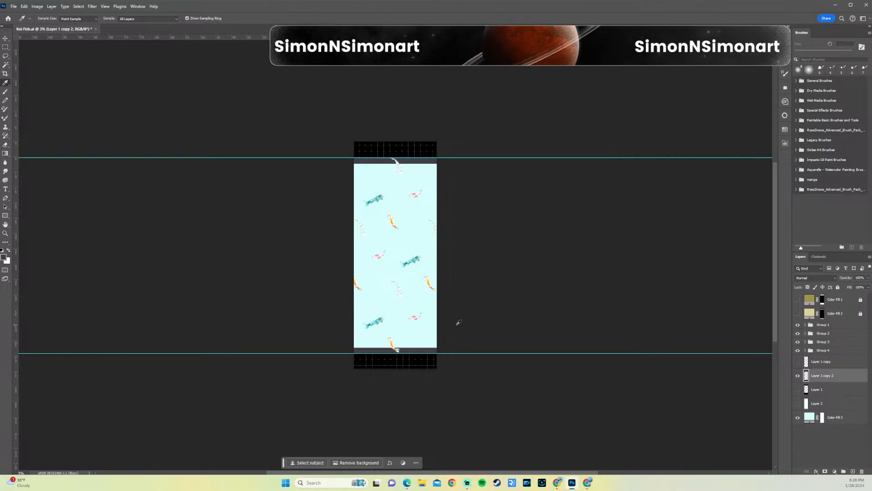
click(6, 234)
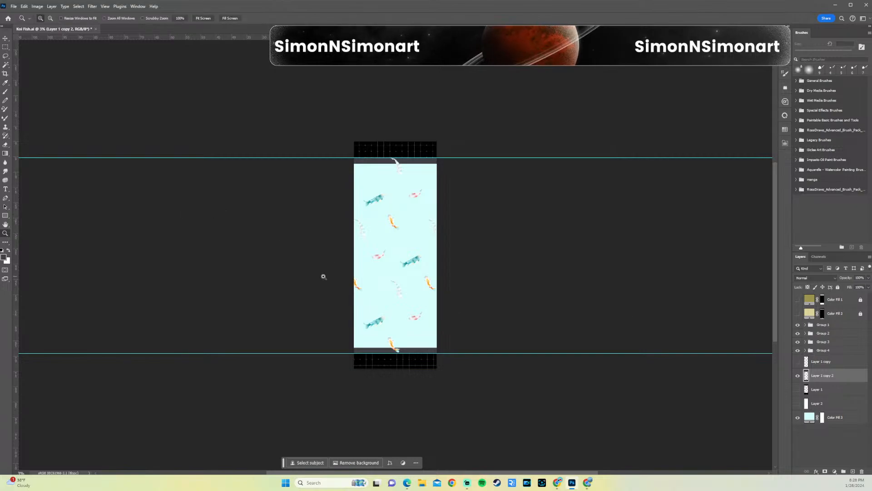
click(386, 317)
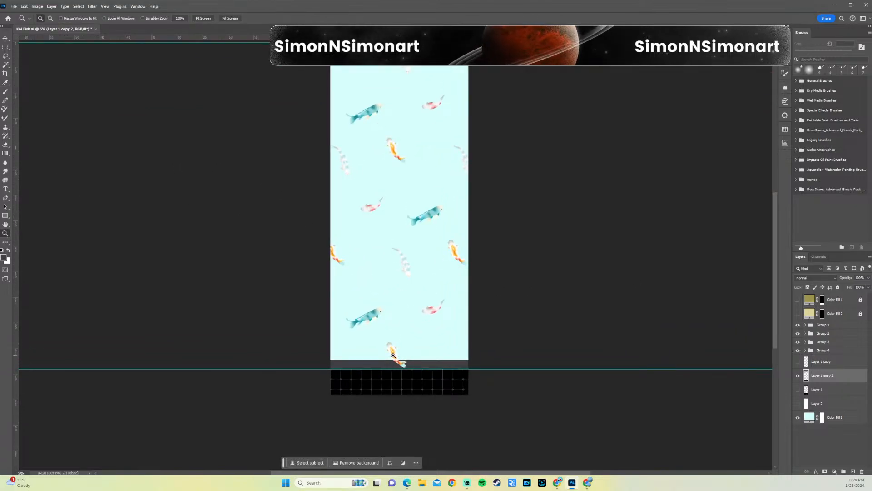
drag(407, 308, 403, 350)
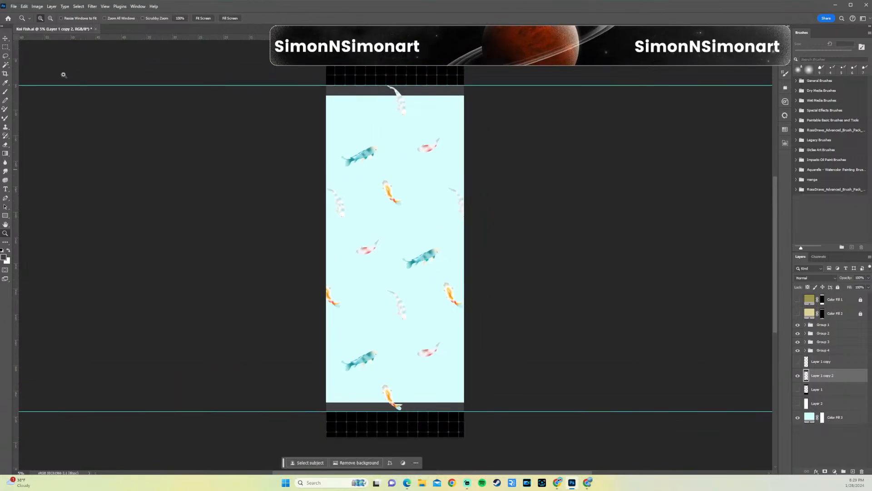
Step: Delete the tile layer's content across the full width between the two guides, then clear the selection
click(5, 65)
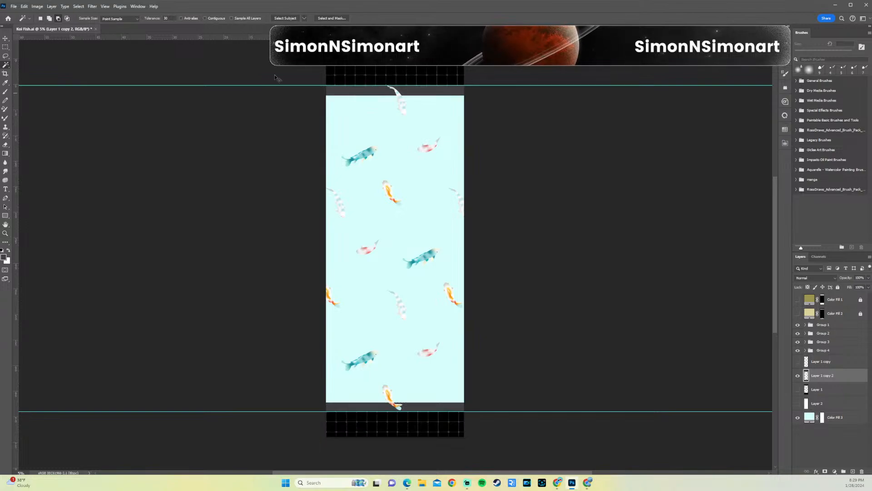
click(5, 47)
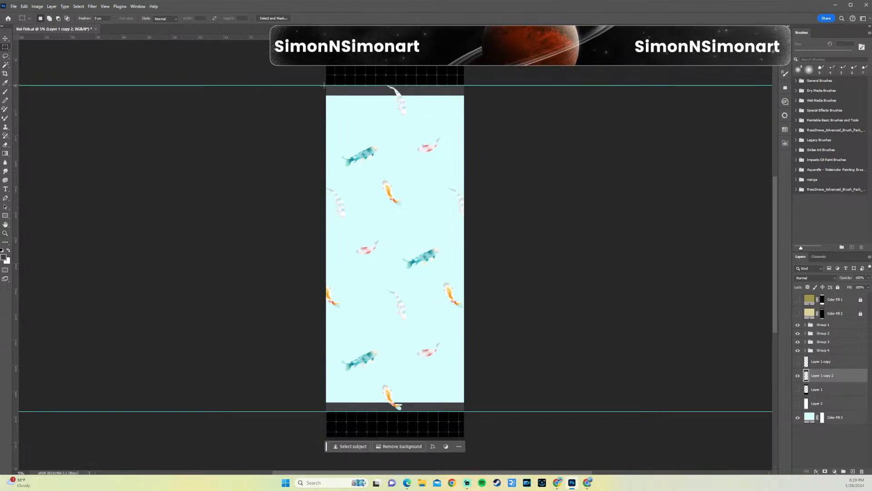
drag(324, 85, 529, 411)
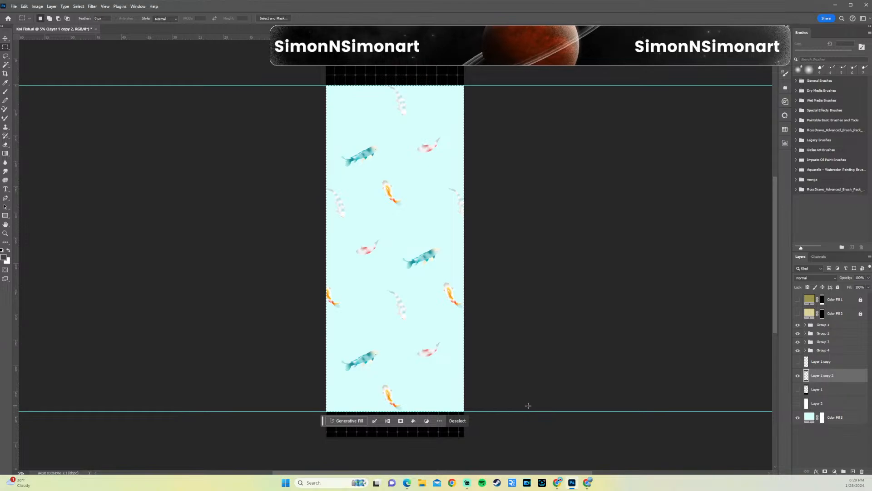
key(ctrl+d)
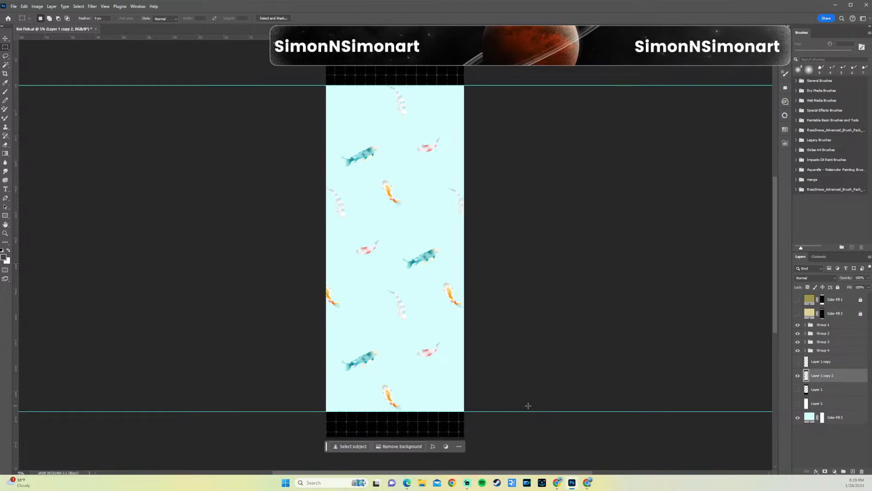
Step: Hide the four koi groups and show Layer 1 copy with the loose koi
click(798, 325)
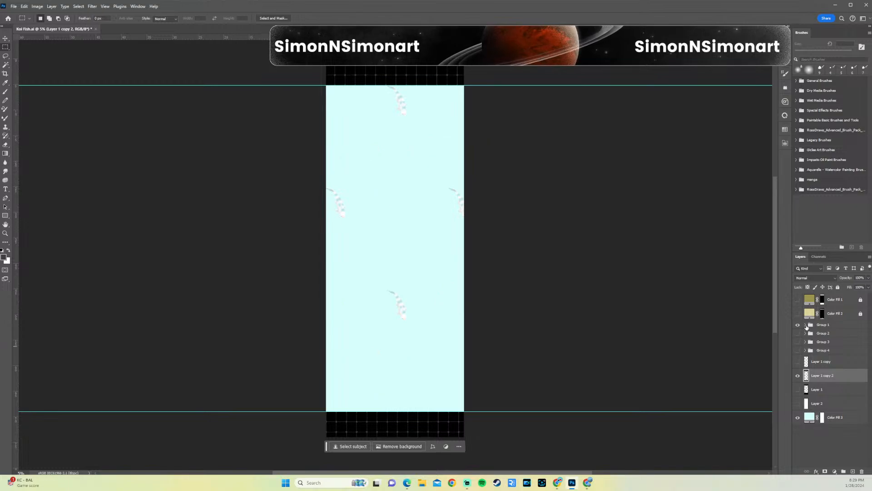
click(798, 375)
click(798, 361)
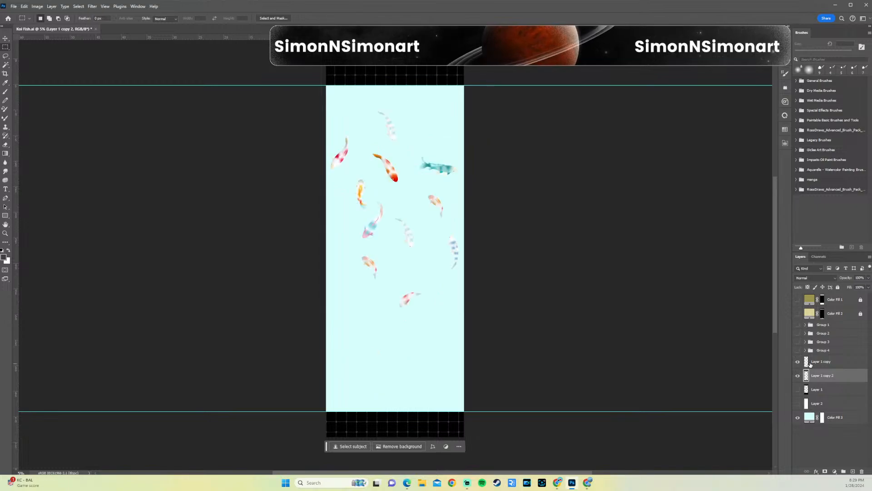
Step: Copy the lavender-banded koi near the pond's right edge from Layer 1 copy onto its own layer, and hide Layer 1 copy and Layer 1 copy 2
click(813, 361)
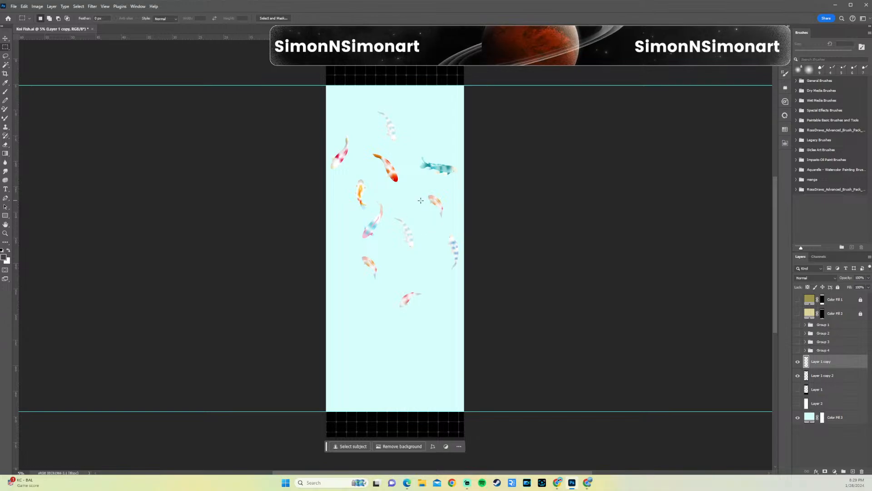
drag(444, 229, 478, 276)
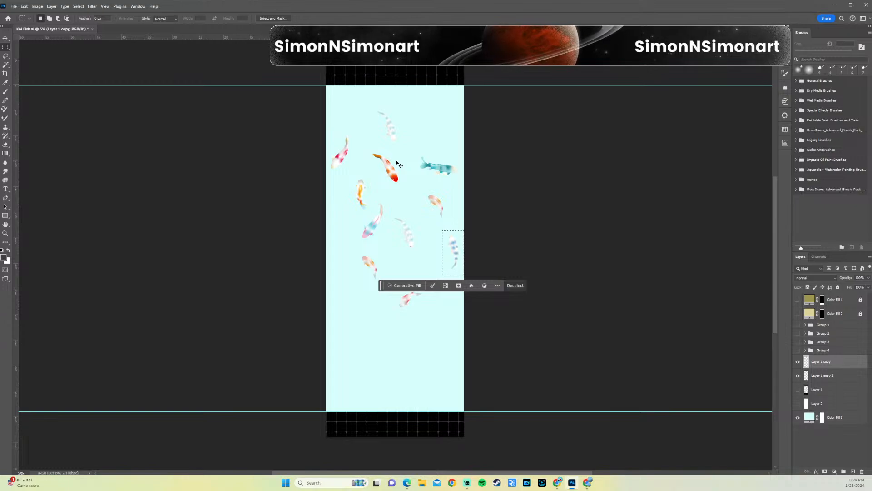
key(ctrl+j)
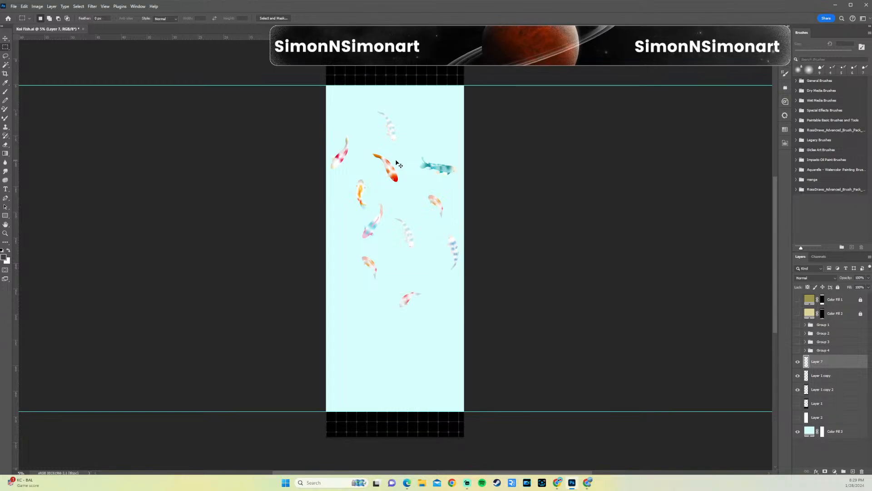
click(798, 375)
click(798, 389)
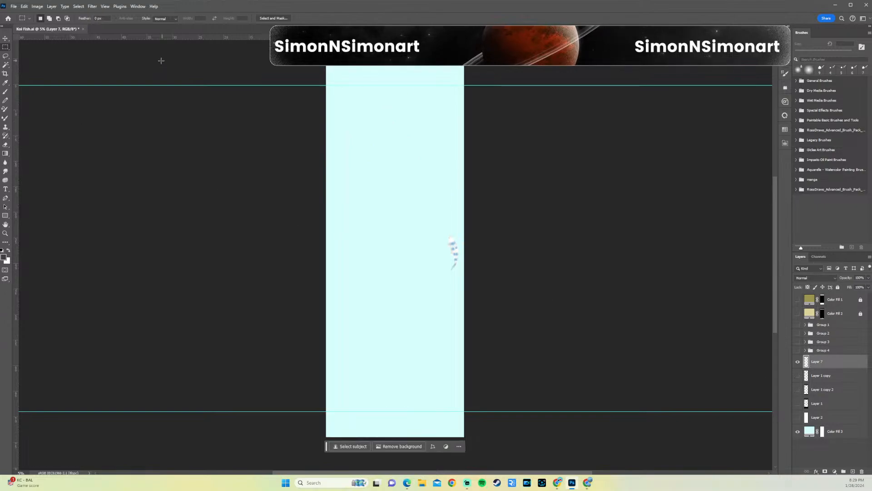
Step: Move the copied koi to the pond's upper left and rotate it about 134° so its head points down and right
click(6, 39)
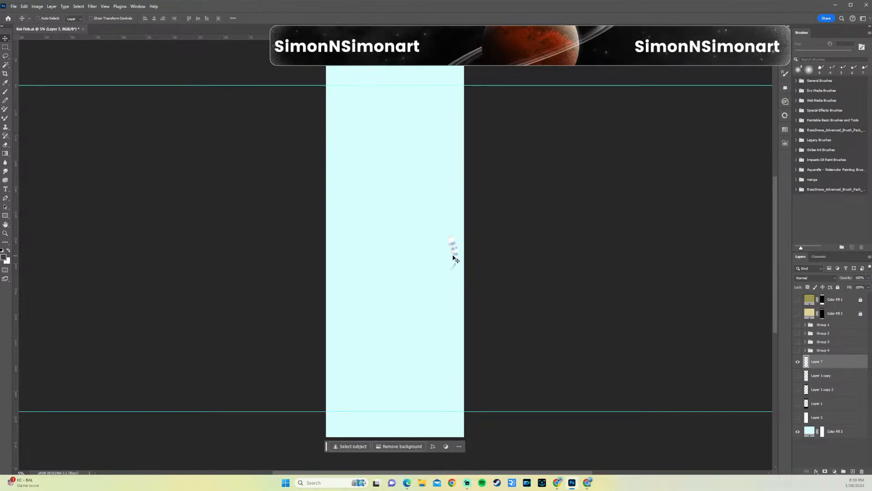
drag(454, 257, 341, 106)
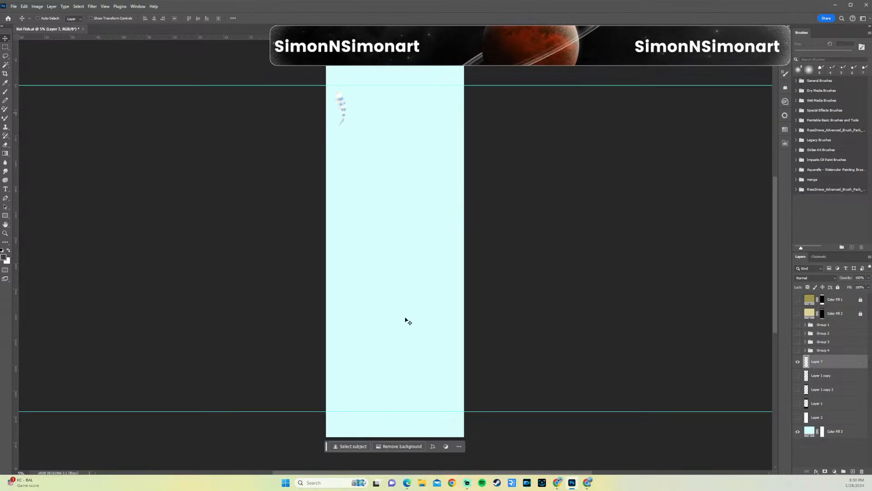
drag(344, 111, 357, 153)
key(ctrl+t)
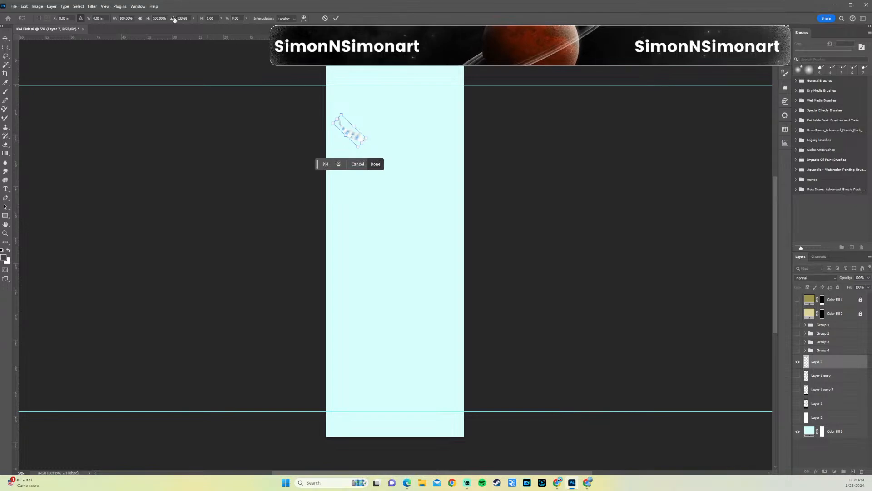
key(Return)
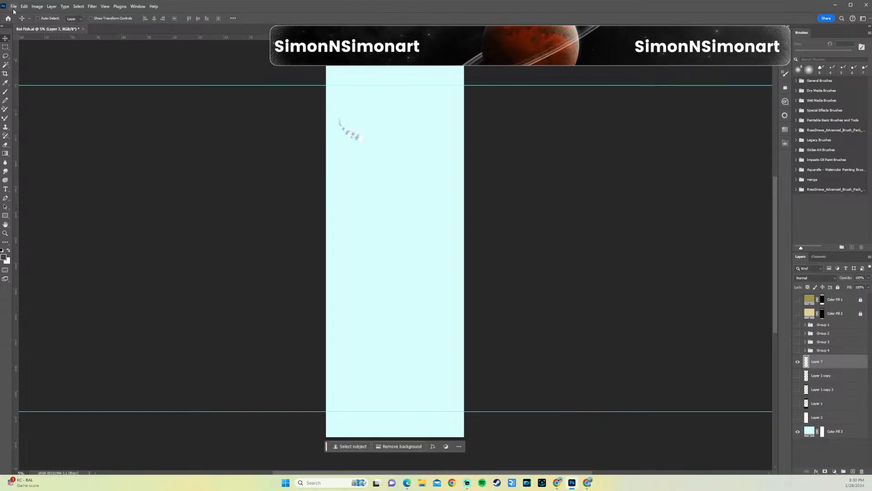
Step: Flip the koi horizontally and rotate it about 82° counterclockwise so its tail curves toward the pond's upper left
click(25, 7)
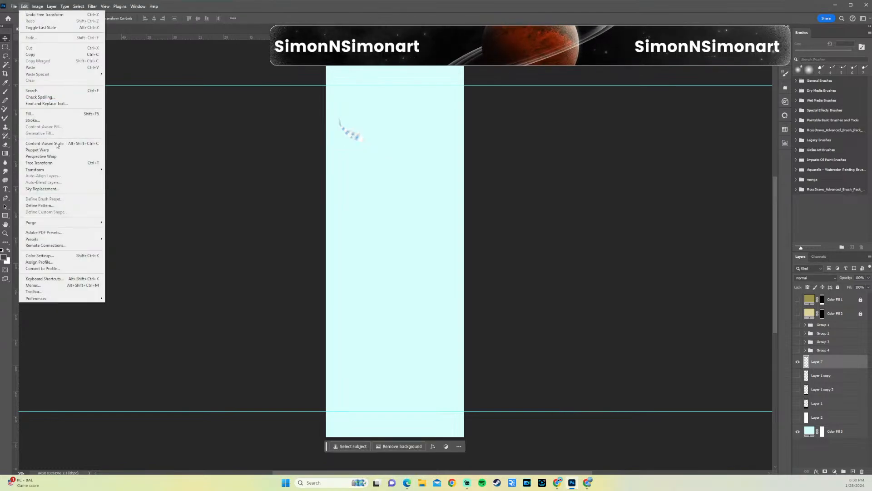
mouse_move(68, 171)
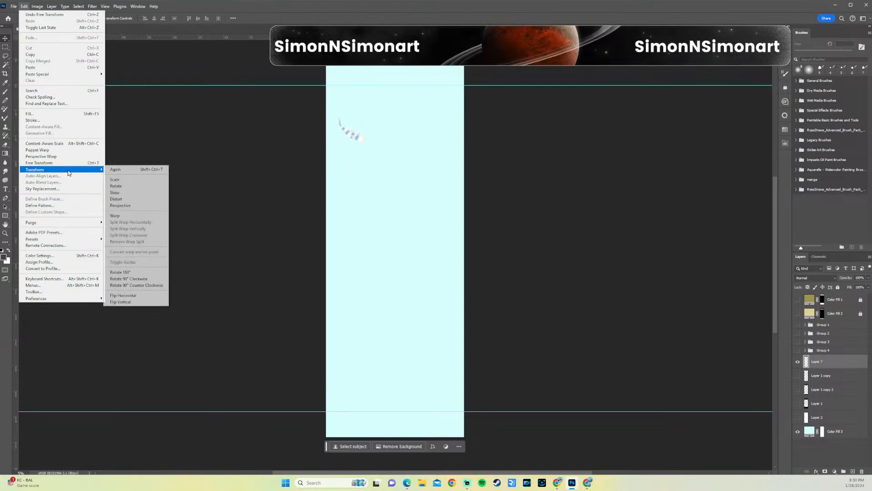
click(129, 296)
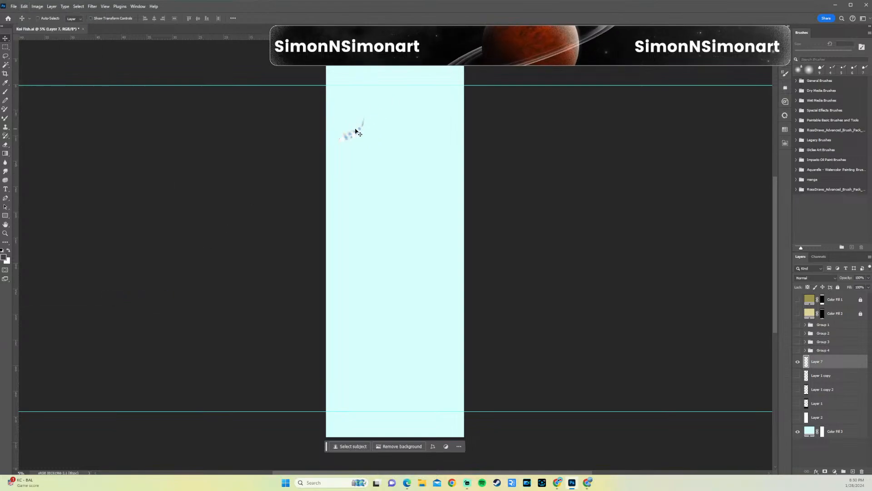
mouse_move(359, 132)
mouse_down()
mouse_move(359, 81)
mouse_move(335, 87)
mouse_up()
key(ctrl+t)
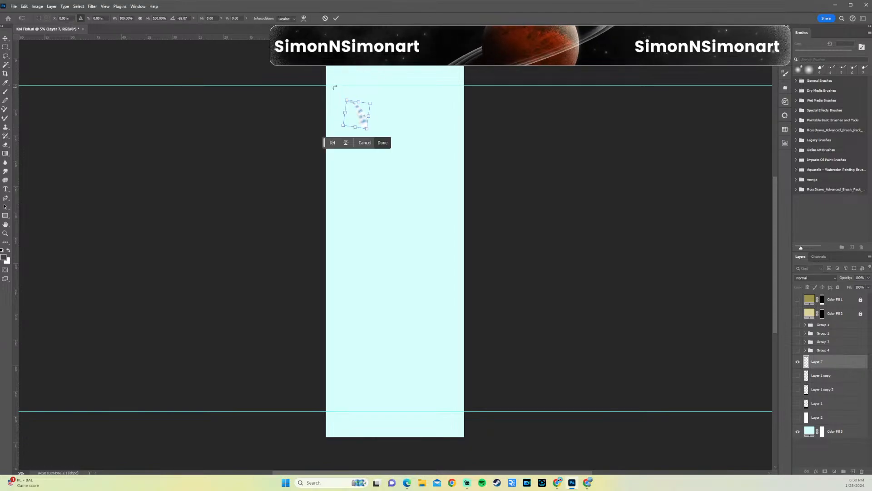
click(383, 142)
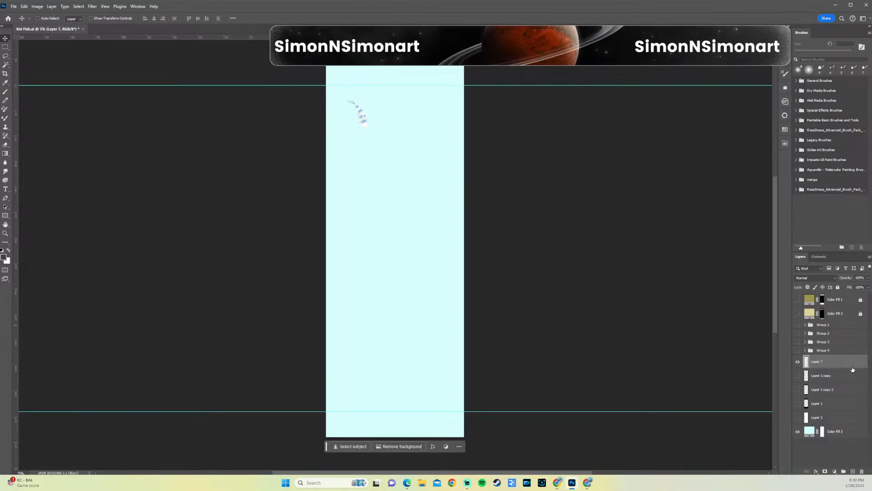
Step: Duplicate the koi layer and offset the copy 40 in straight down
drag(847, 365, 854, 471)
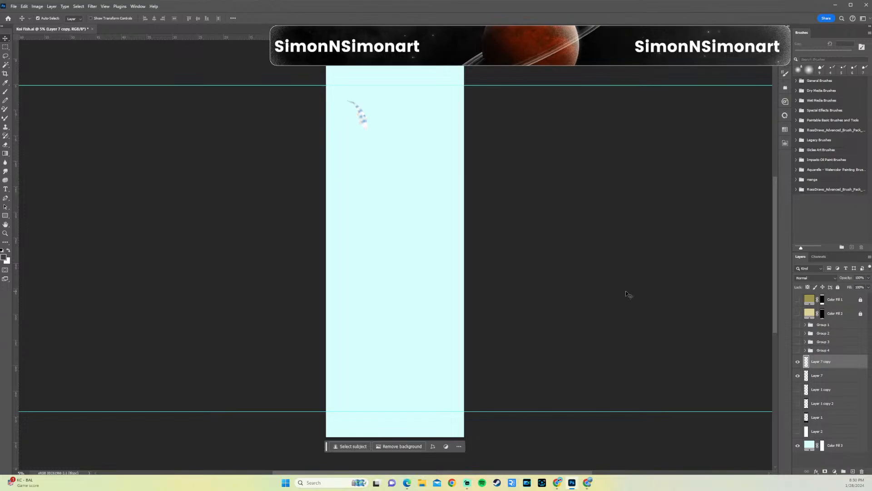
key(ctrl+t)
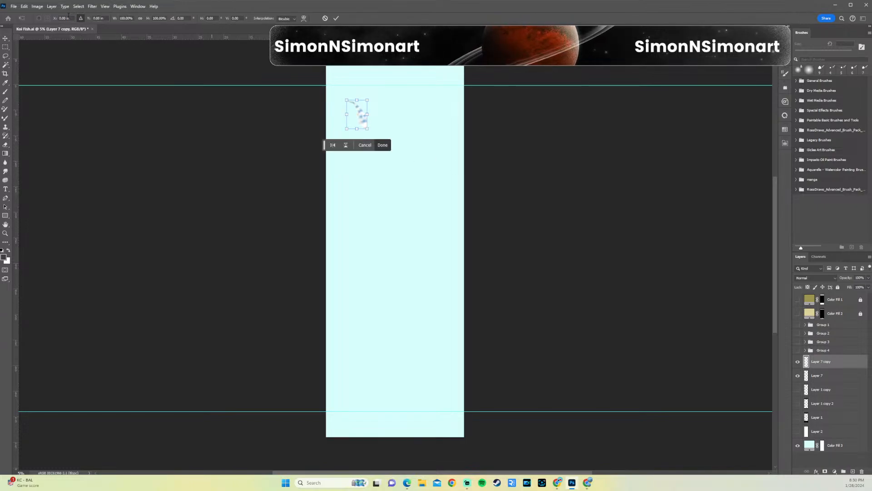
click(101, 20)
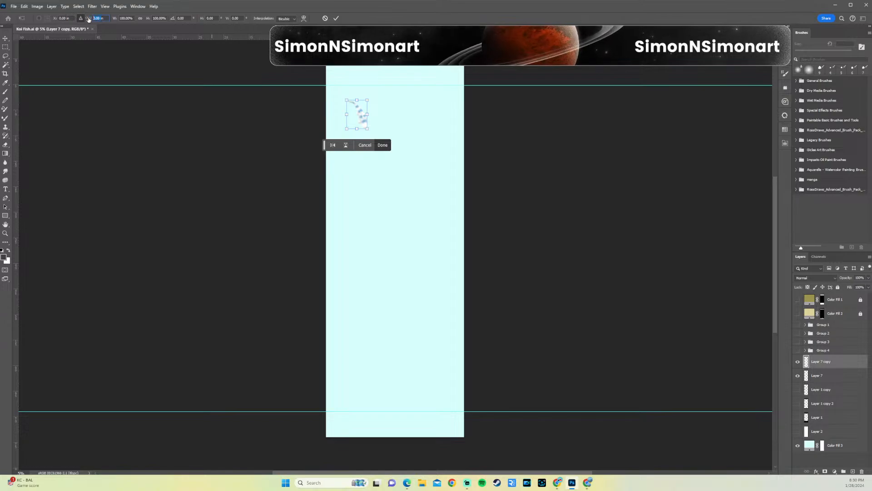
text(40)
key(Return)
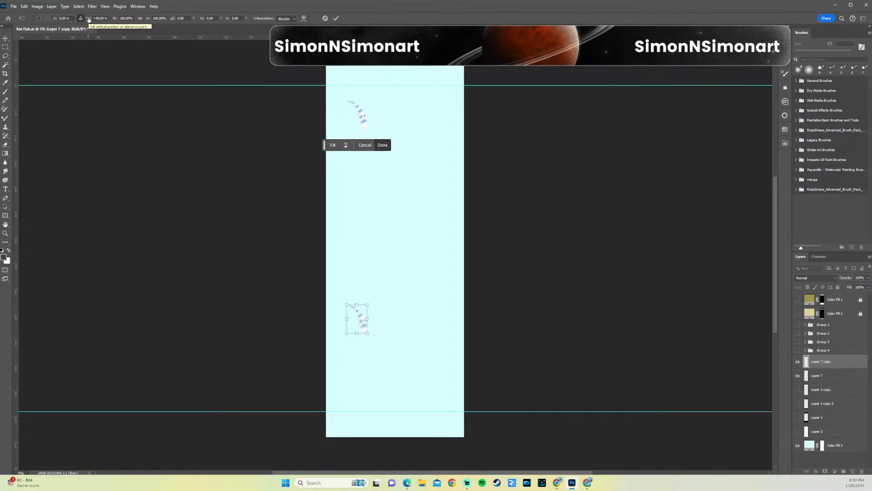
key(Return)
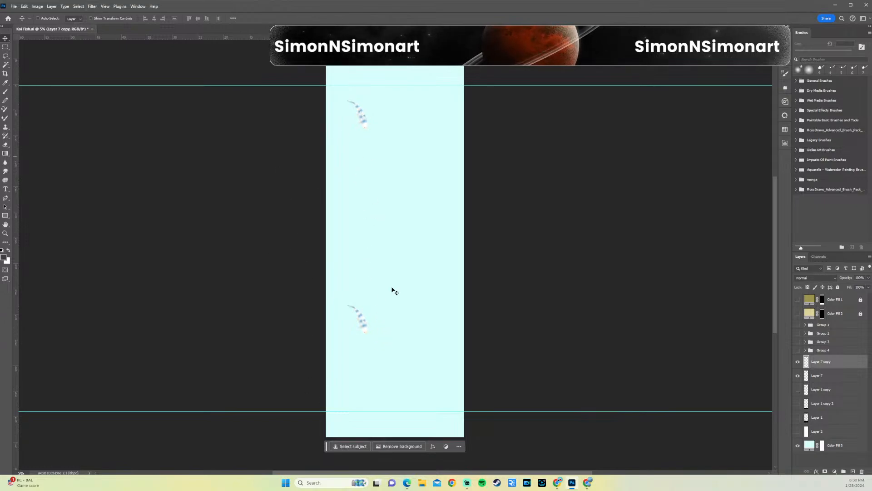
Step: Shift both koi layers together slightly left, closer to the pond's left edge
shift+click(808, 375)
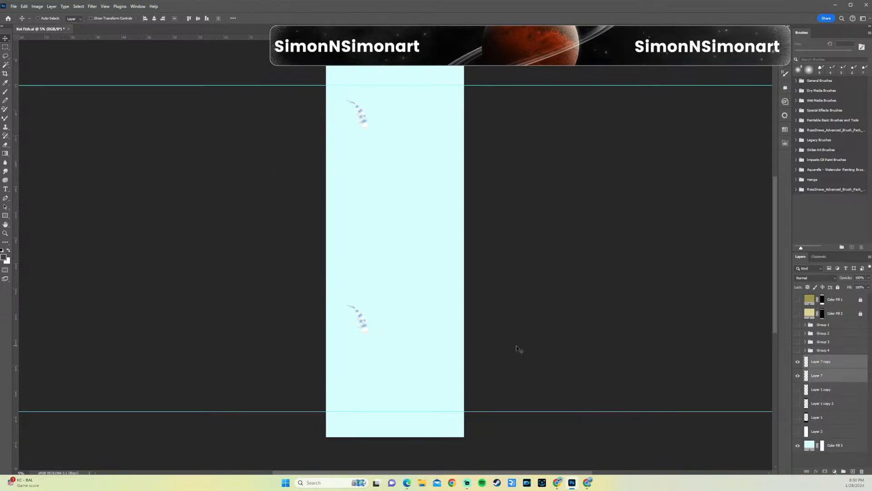
drag(364, 325, 352, 324)
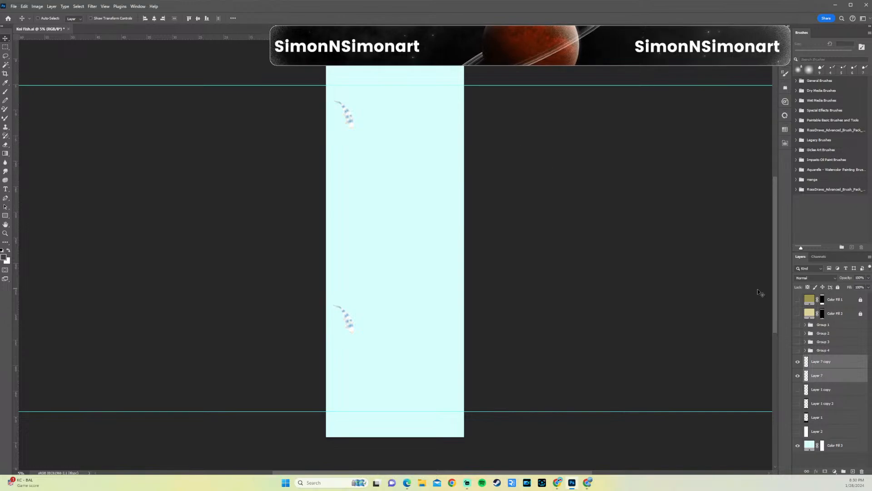
click(846, 366)
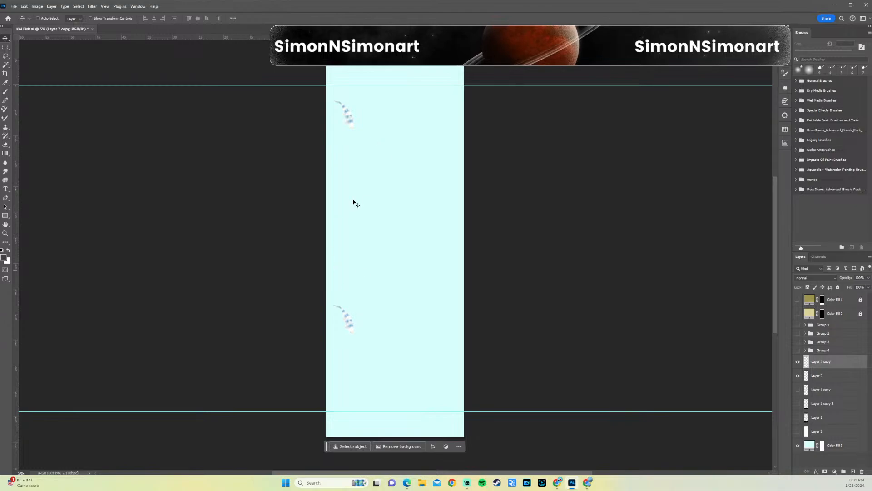
drag(832, 364, 852, 472)
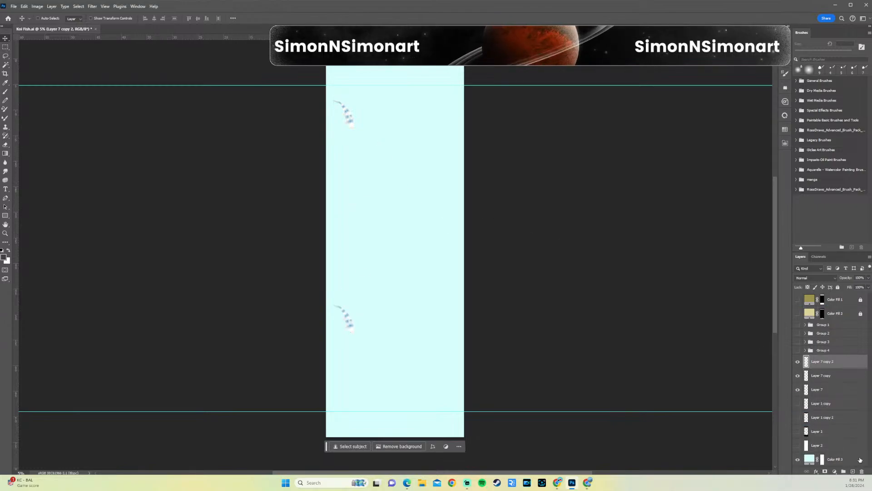
click(847, 380)
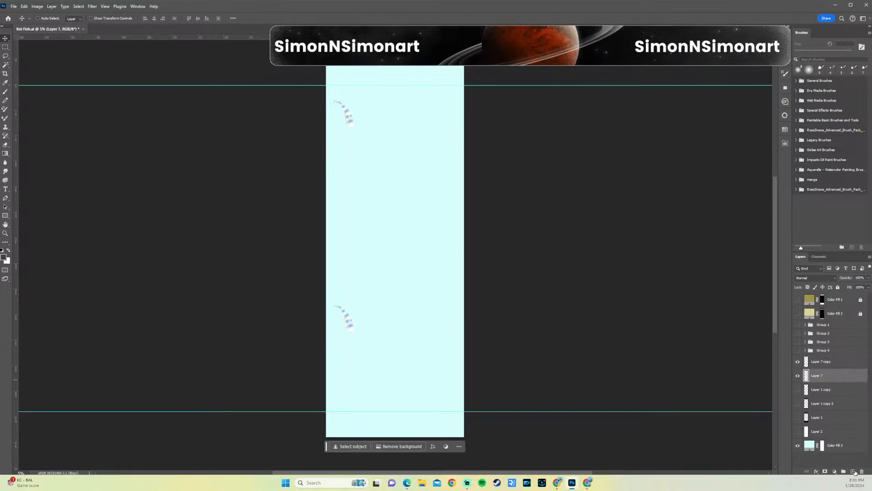
double_click(838, 377)
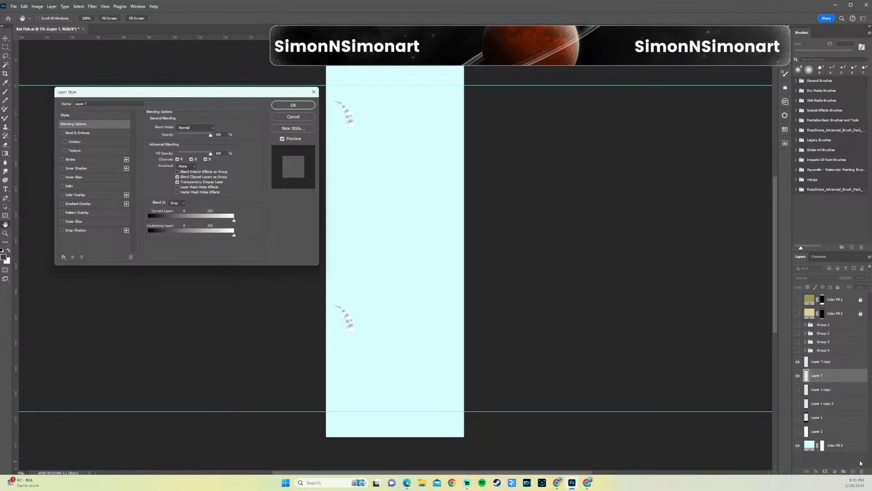
click(304, 117)
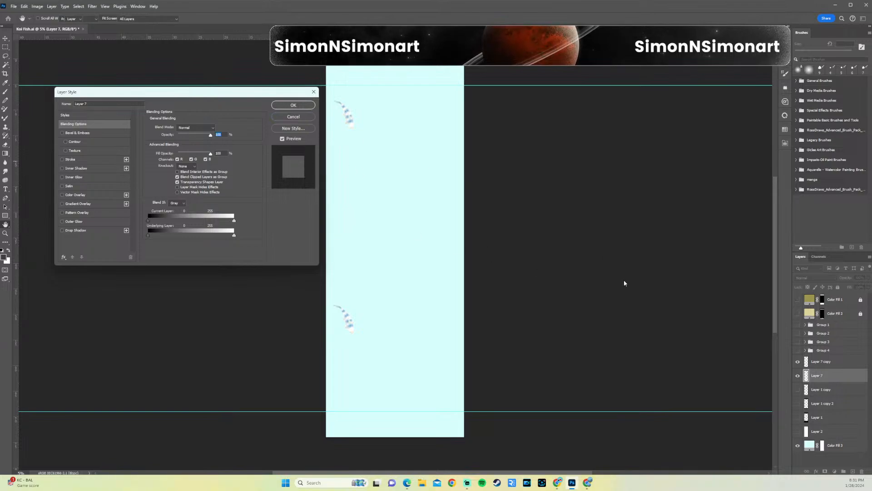
Step: Duplicate the upper koi layer and offset the copy 24 in right and 20 in down
drag(851, 378, 853, 471)
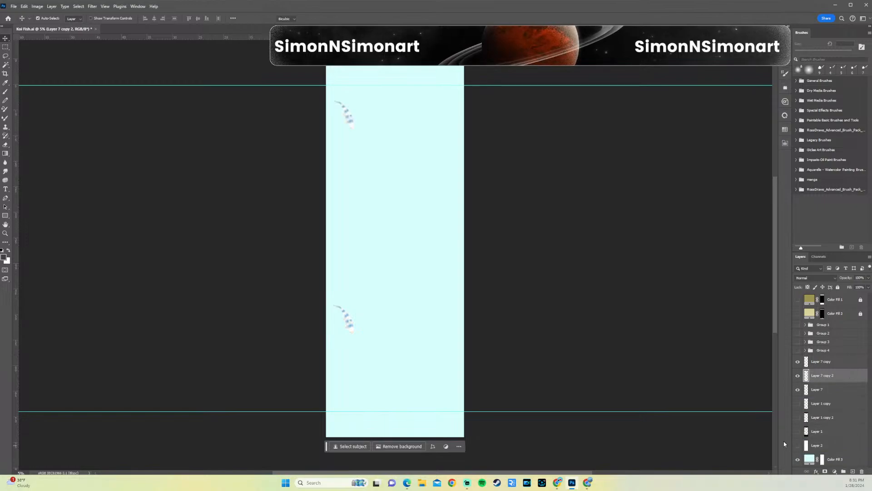
key(ctrl+t)
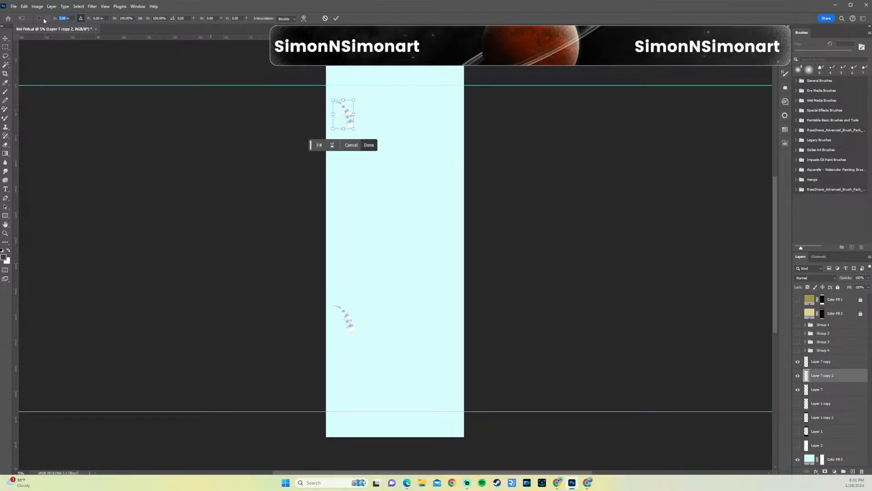
text(24)
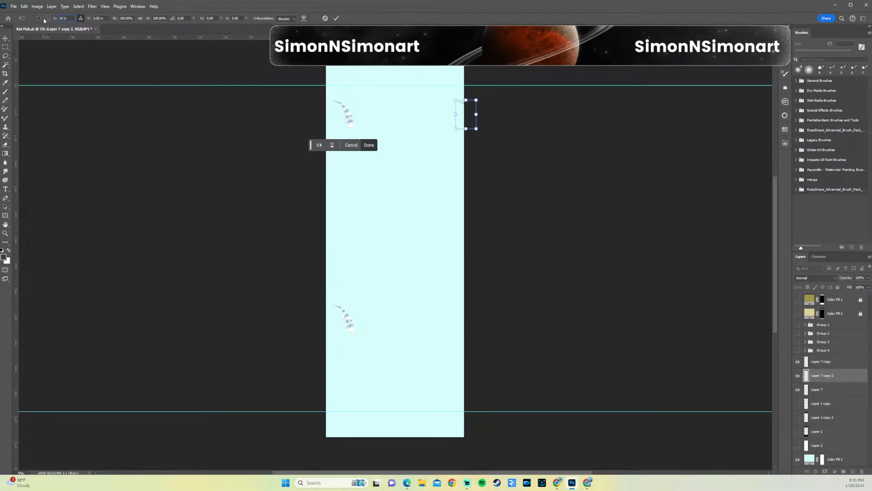
key(Tab)
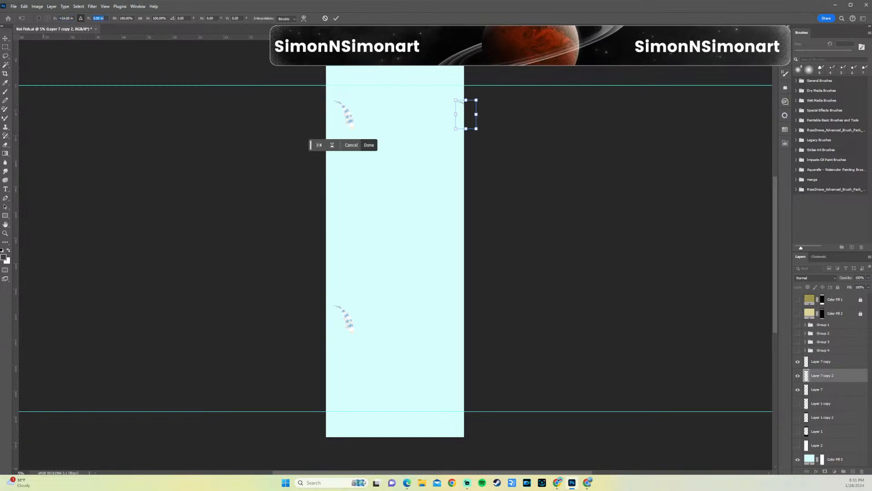
text(20)
key(Tab)
key(Return)
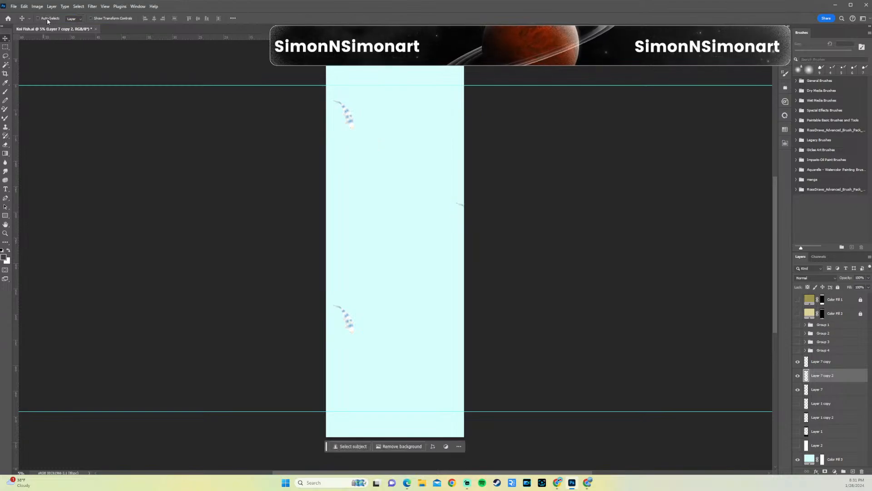
Step: Shift all three koi layers together slightly down the pond
ctrl+click(823, 361)
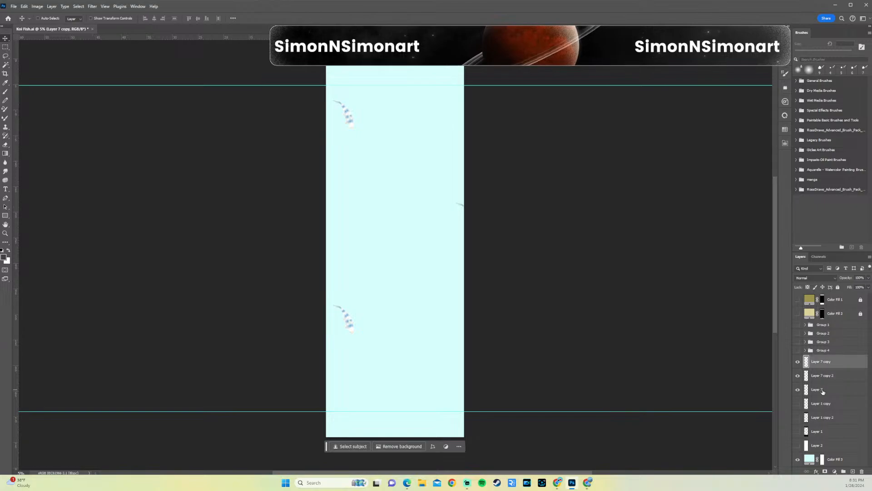
ctrl+click(823, 390)
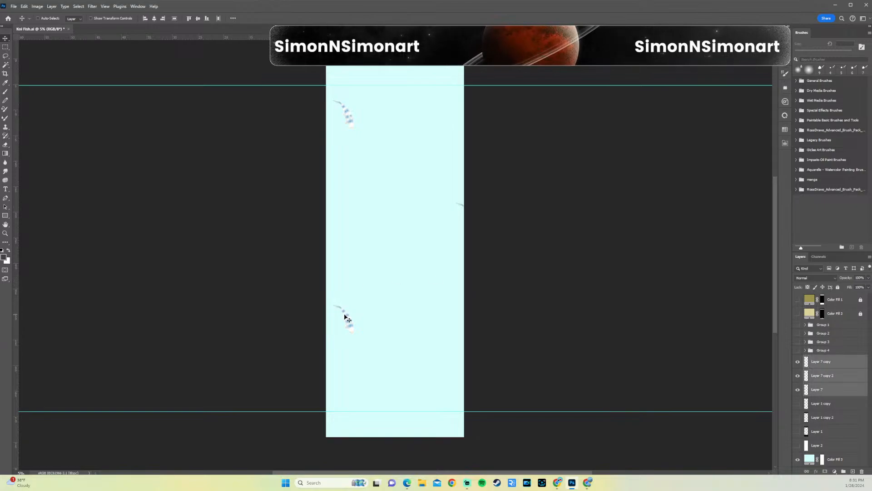
drag(345, 317, 344, 327)
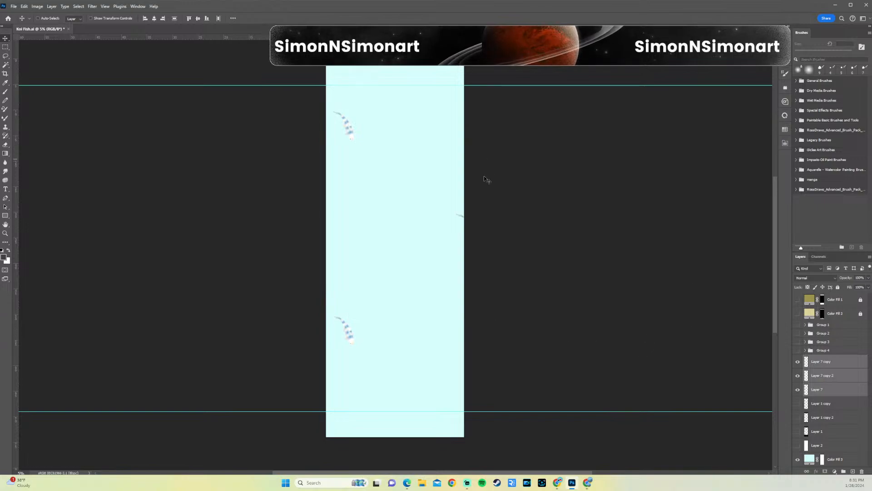
Step: Try duplicating the koi at the pond's right edge with a horizontal offset of -24 in, and discard the extra copy
click(798, 362)
click(798, 362)
click(797, 376)
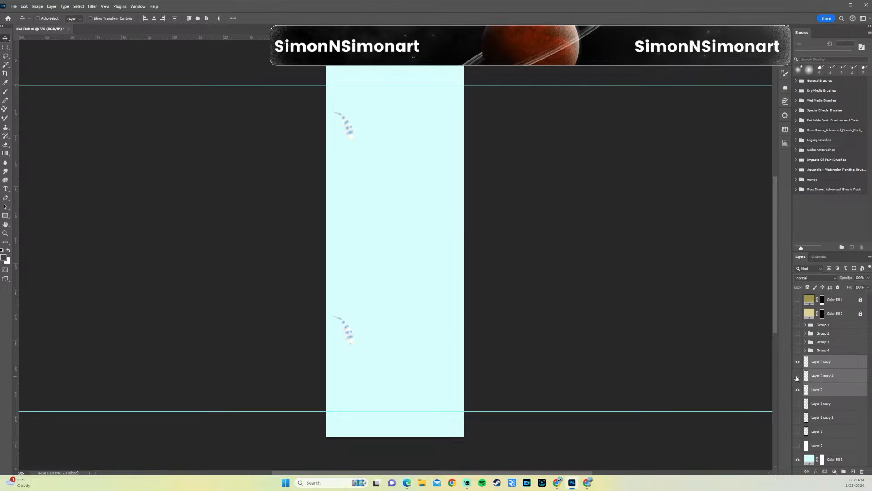
click(825, 376)
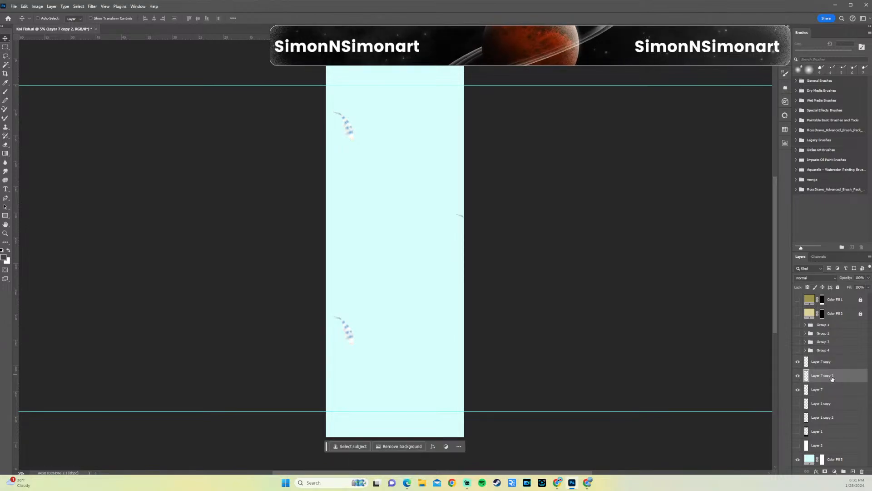
drag(832, 378, 854, 470)
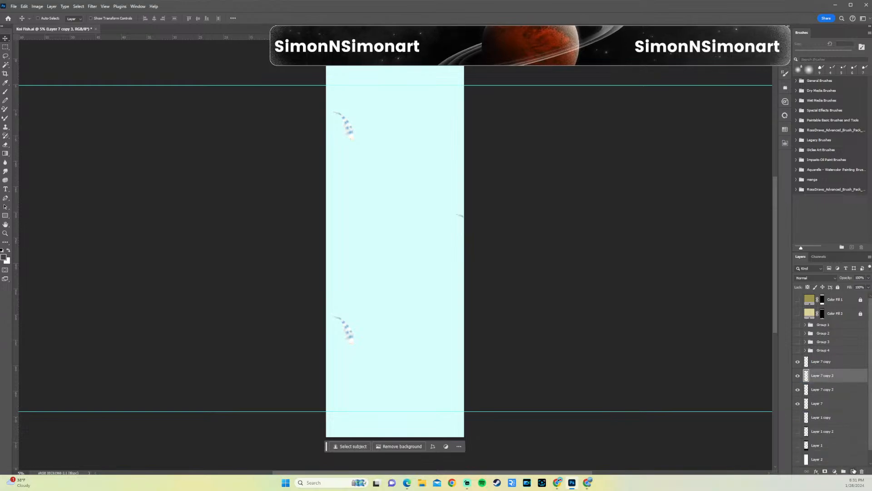
key(ctrl+t)
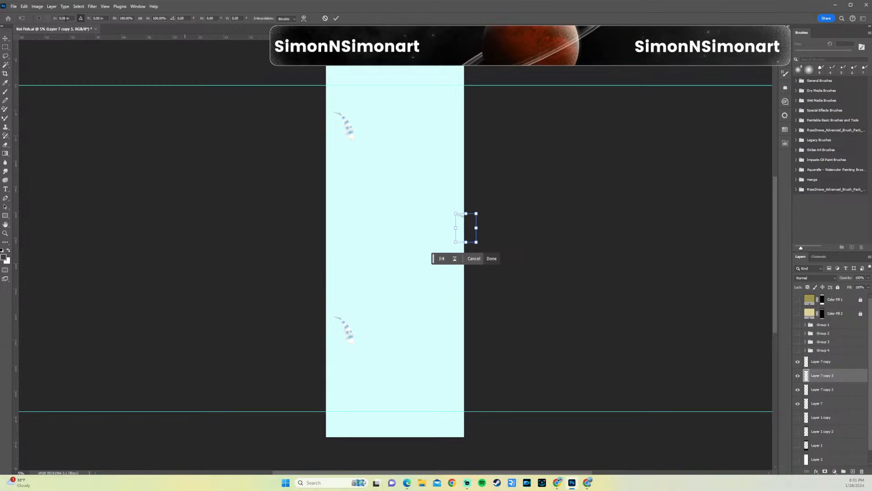
drag(29, 11, 28, 13)
text(-24)
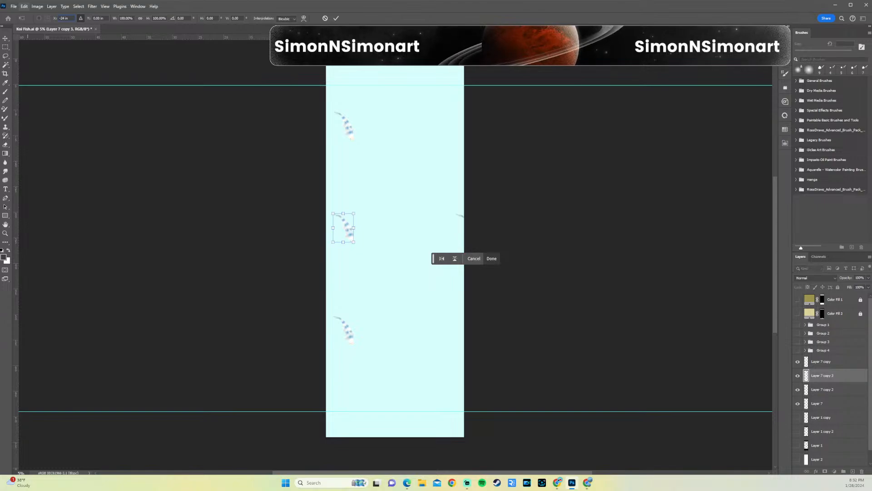
key(ctrl+z)
key(ctrl+z)
key(ctrl+z)
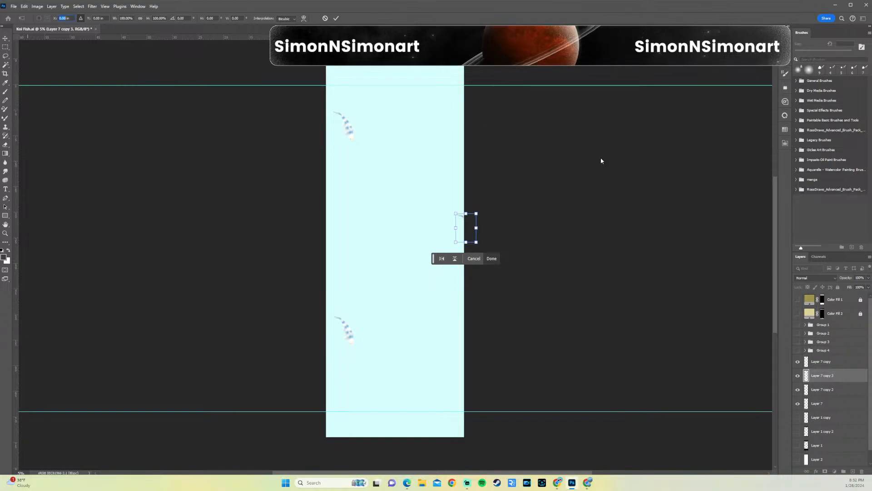
drag(834, 377, 862, 471)
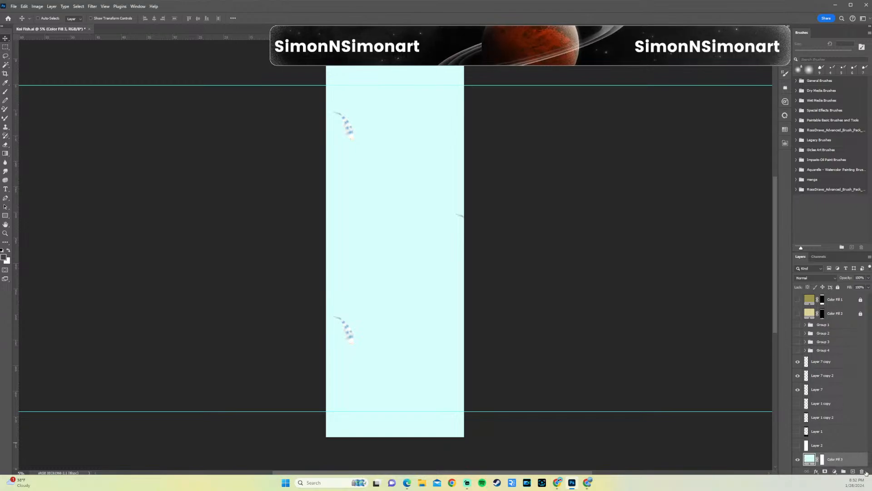
Step: Delete the half-drop koi copy at the pond's right edge
scroll(856, 448, down, 4)
scroll(856, 448, up, 5)
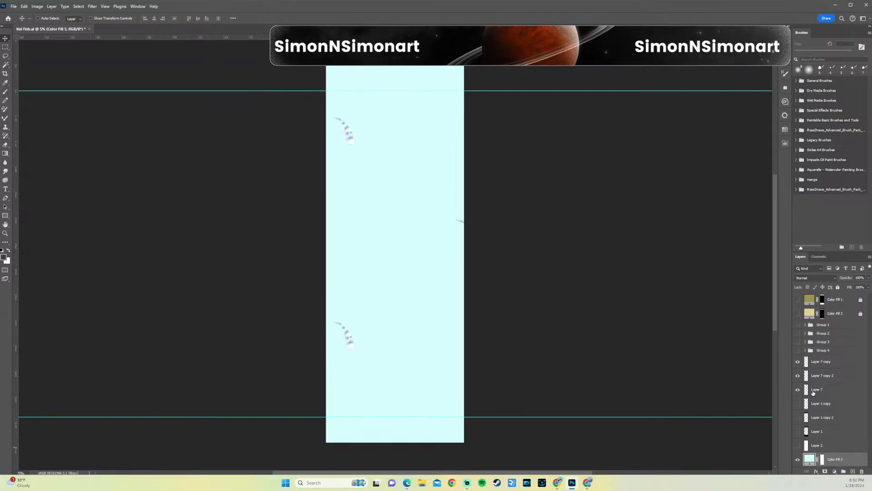
click(798, 375)
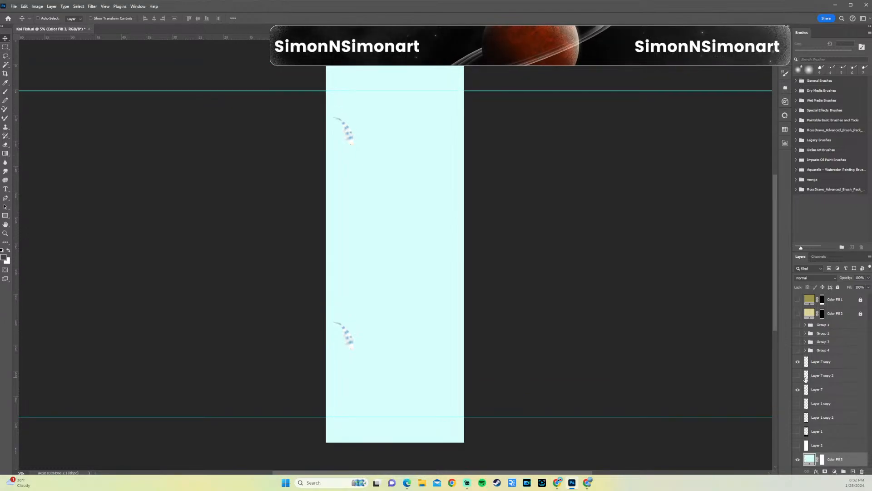
click(832, 375)
drag(836, 377, 862, 471)
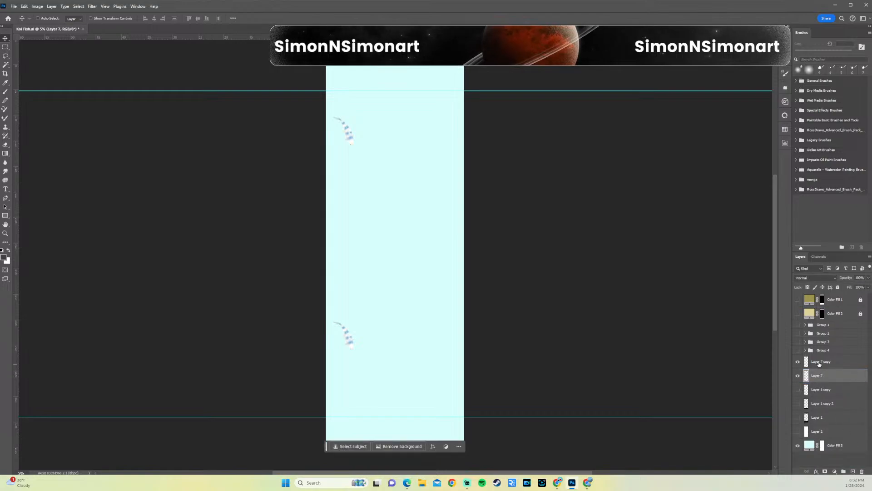
Step: Duplicate the upper koi layer and offset the copy 12 in right and 20 in down
click(820, 363)
drag(826, 378, 851, 471)
key(ctrl+t)
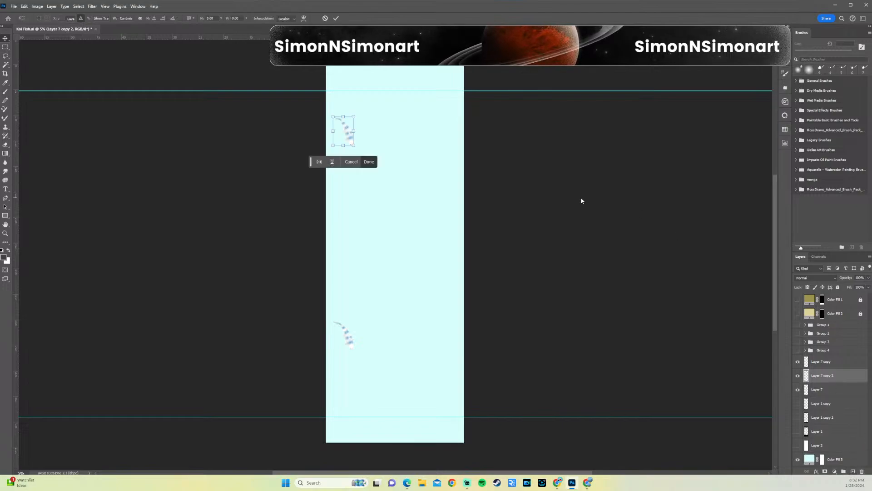
click(63, 18)
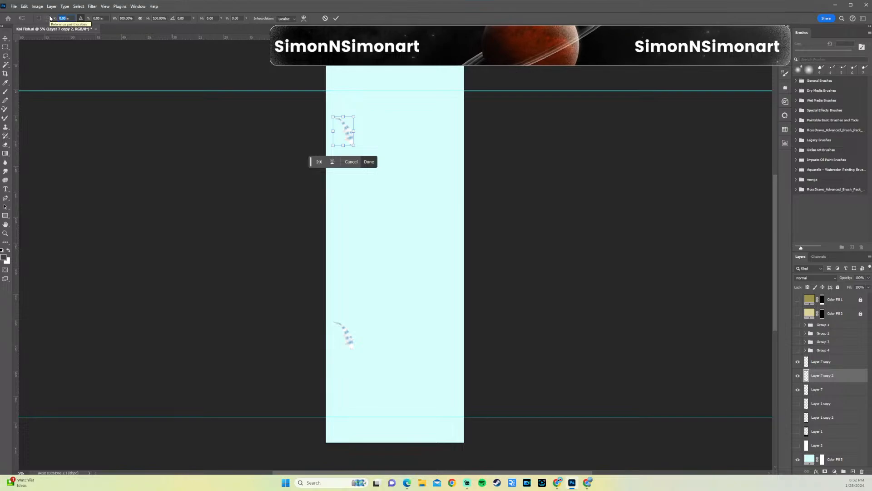
text(12)
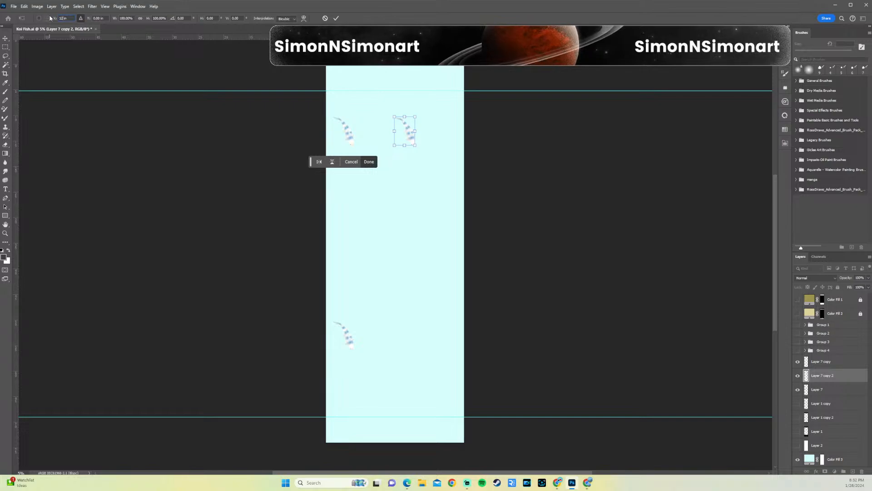
key(Tab)
text(2)
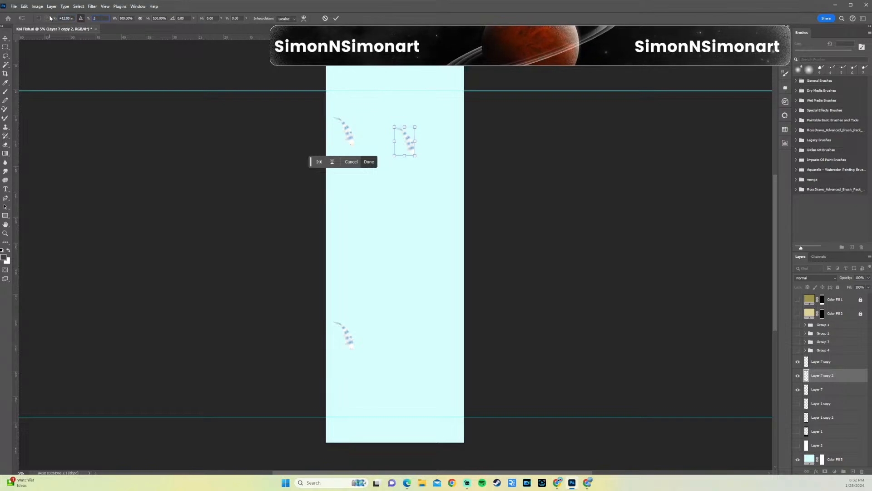
text(0)
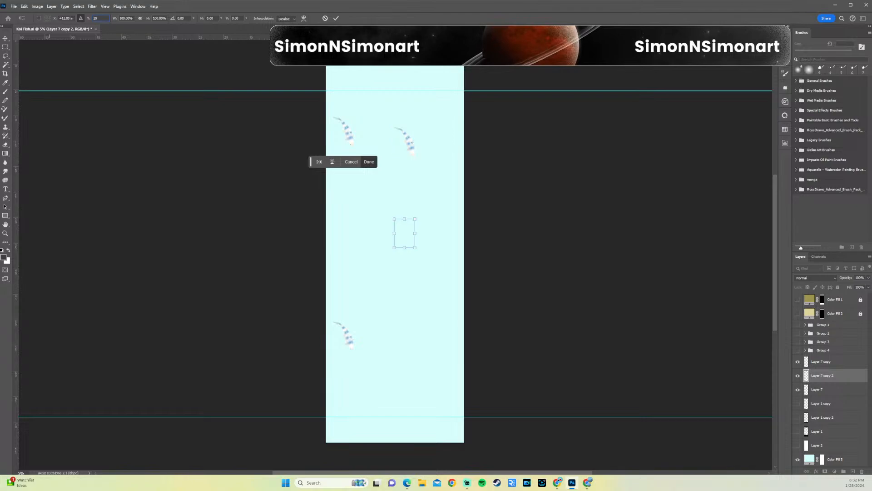
key(Return)
key(Return)
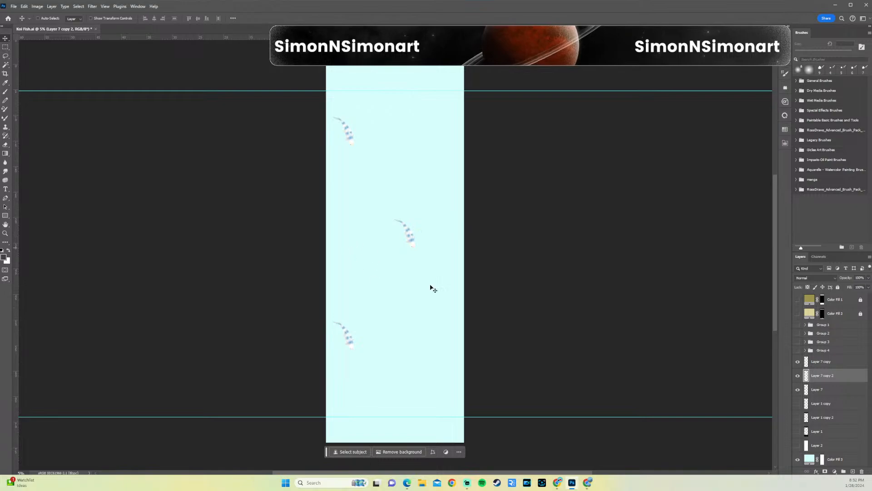
Step: Delete Layer 7 and both of its koi copies
ctrl+click(833, 362)
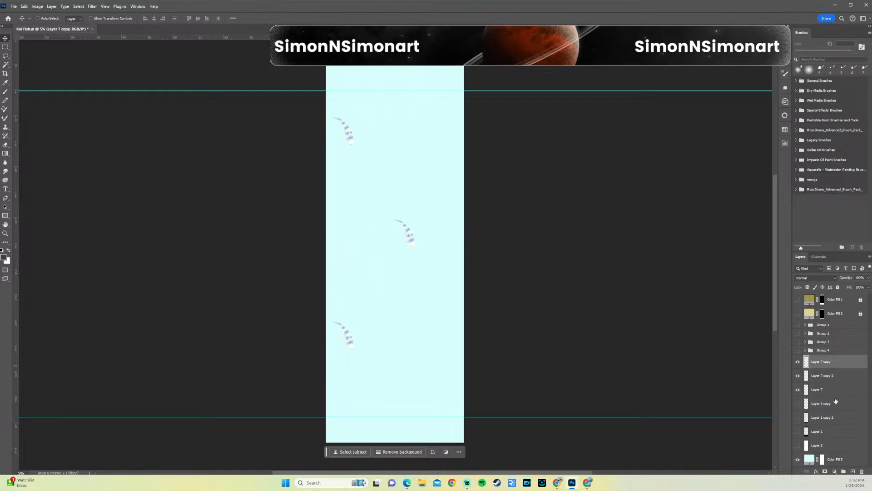
ctrl+click(834, 391)
click(863, 472)
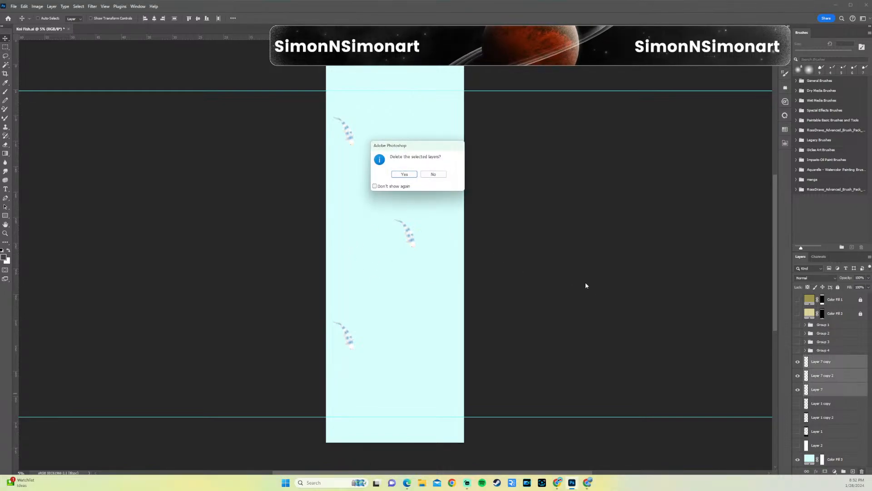
click(404, 174)
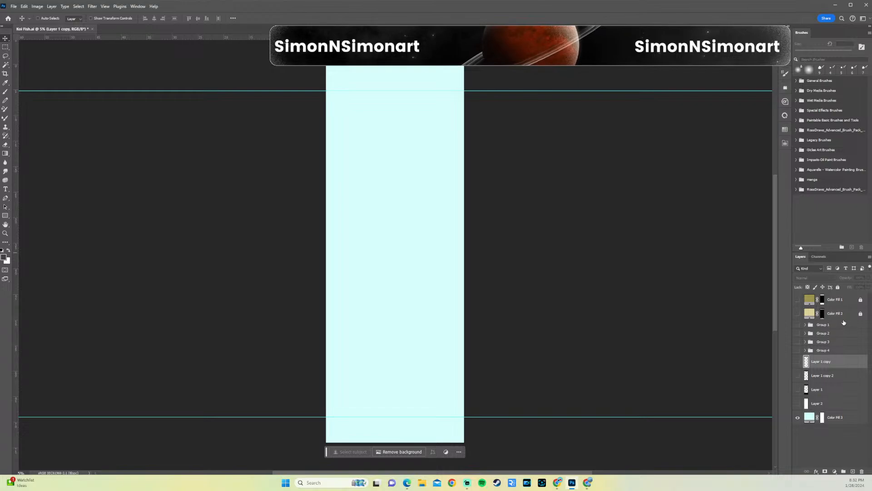
Step: Show koi Groups 1 to 4 and the black tile border layer, Layer 1 copy 2
drag(798, 324, 798, 350)
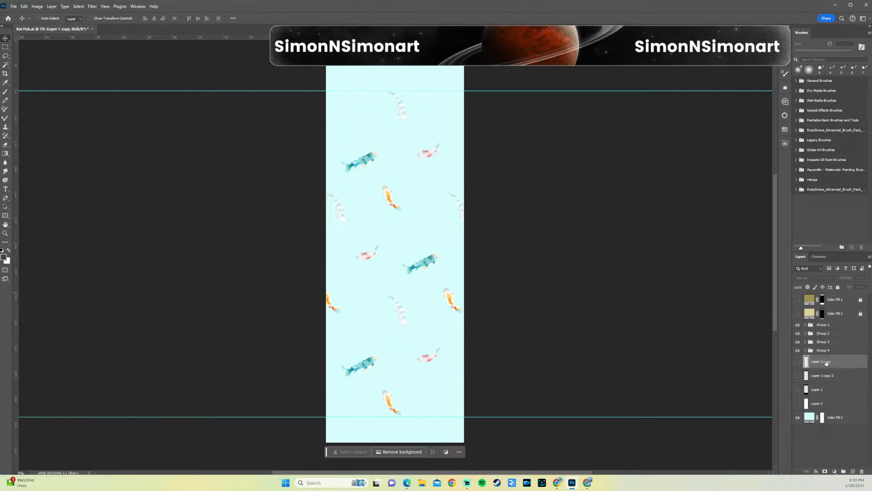
click(798, 375)
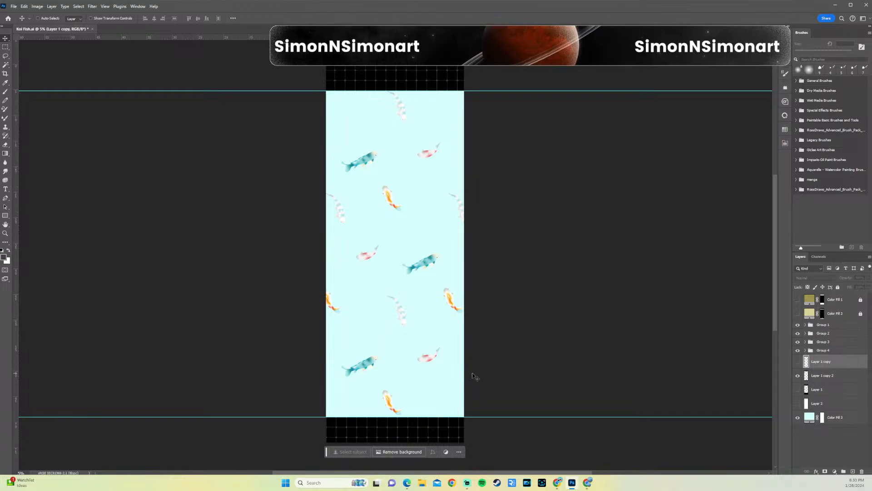
click(854, 376)
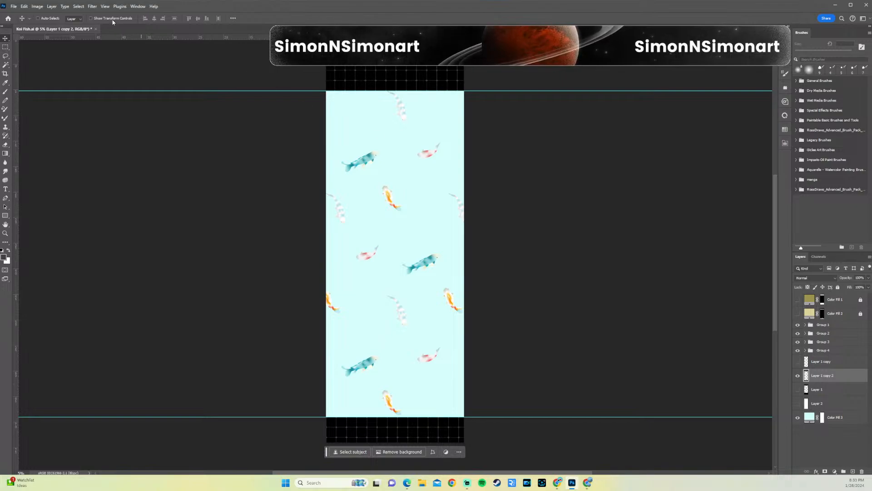
Step: Duplicate the image as Koi Fish copy and flatten the duplicate, discarding its hidden layers
click(36, 6)
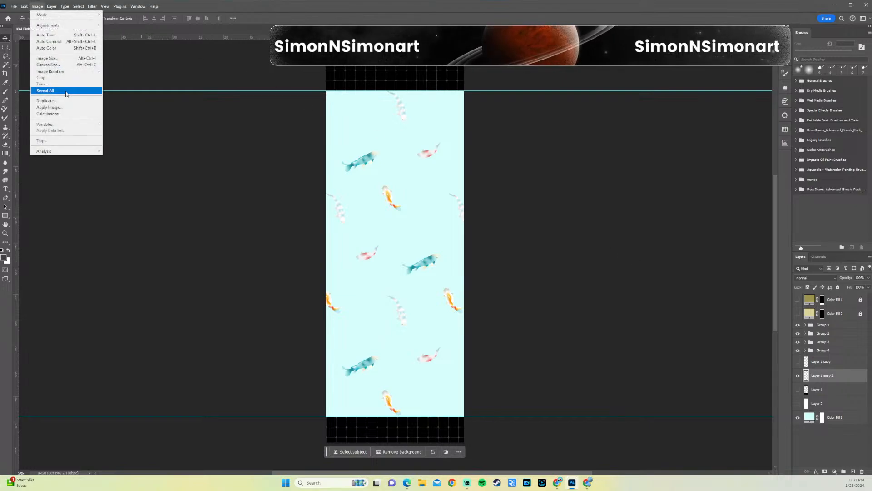
click(67, 102)
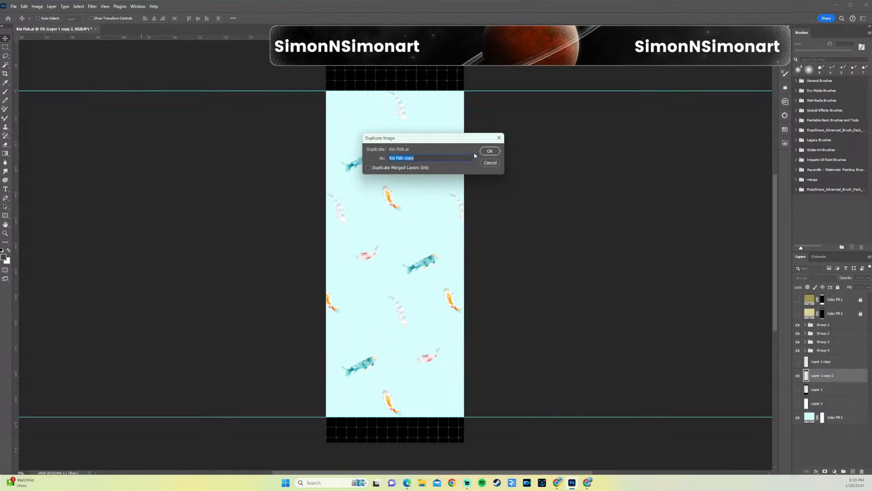
click(487, 153)
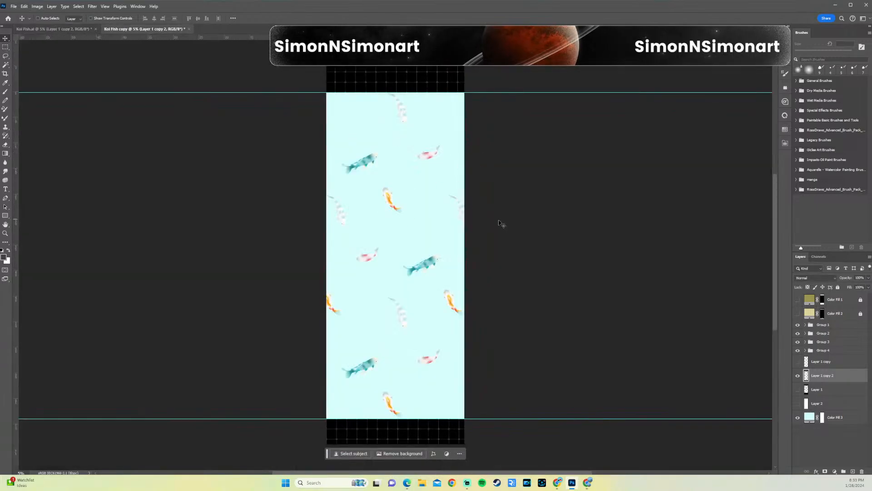
click(869, 258)
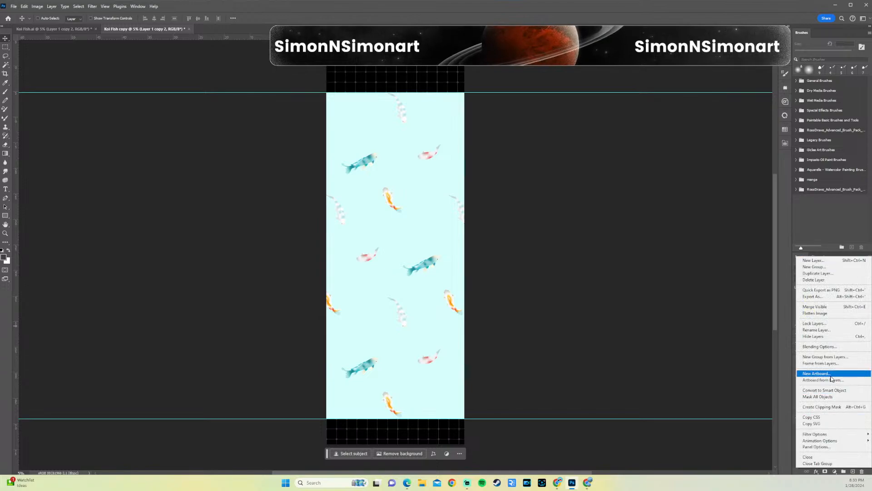
click(832, 315)
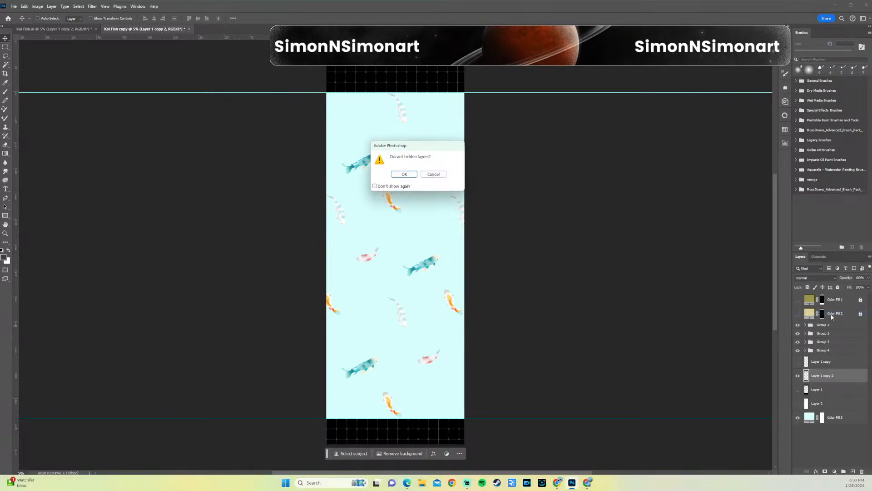
click(404, 174)
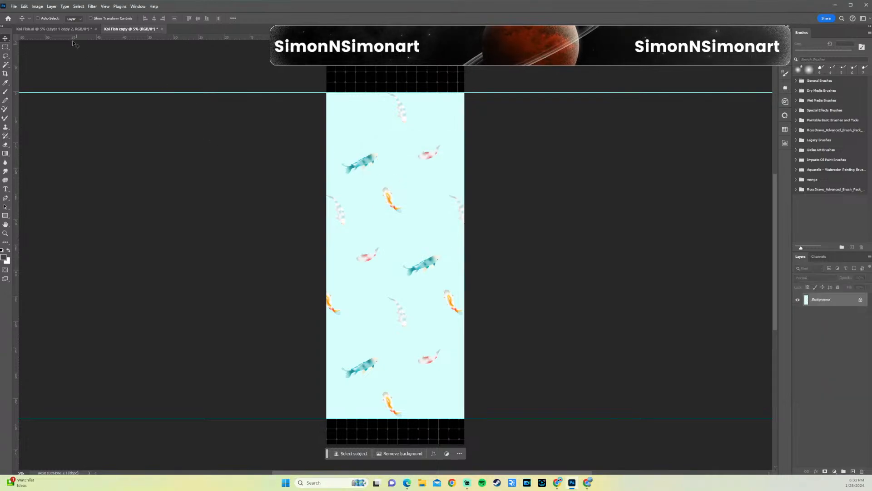
Step: Crop the flattened copy's canvas to 24 inches wide by 72 inches high, keeping the centre anchor
click(37, 7)
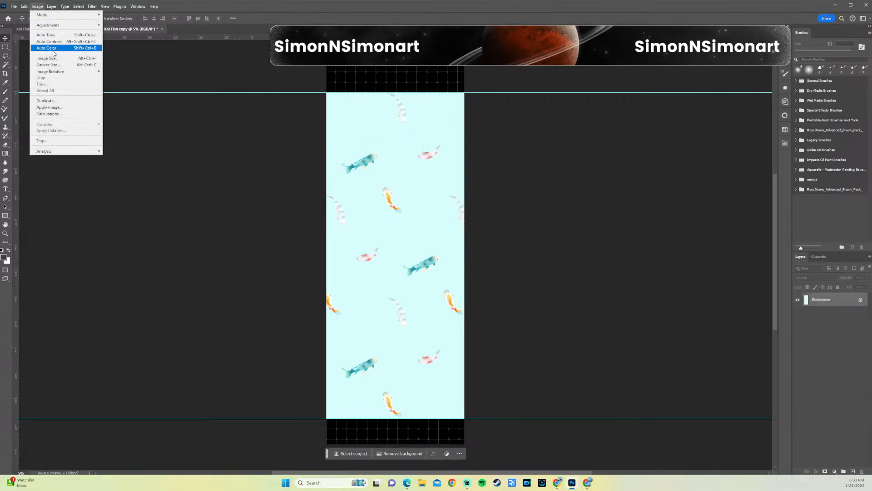
click(64, 67)
click(408, 146)
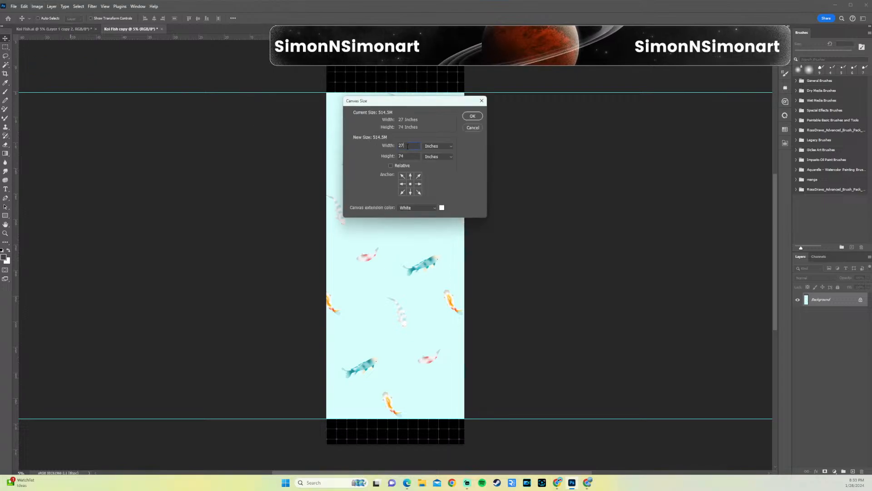
text(24)
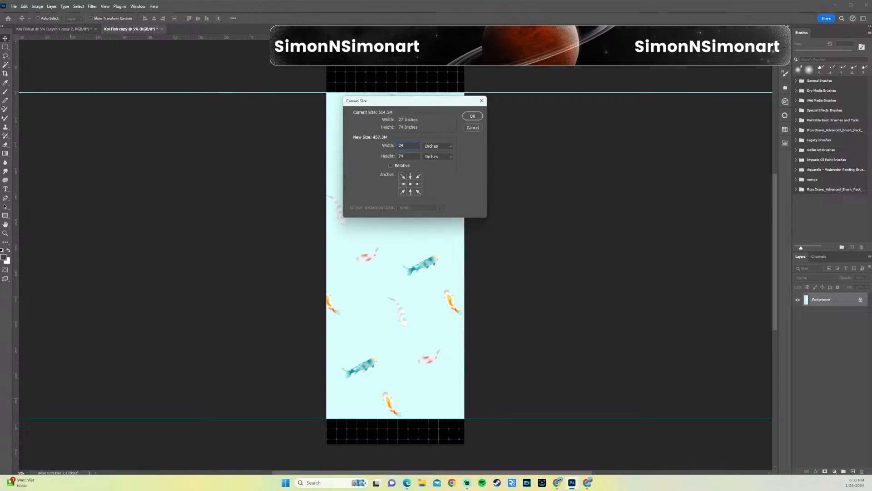
key(Tab)
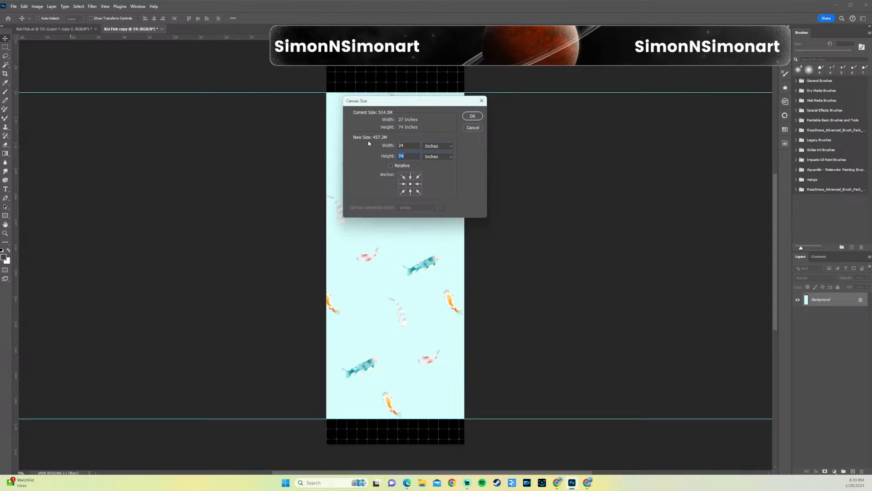
text(7)
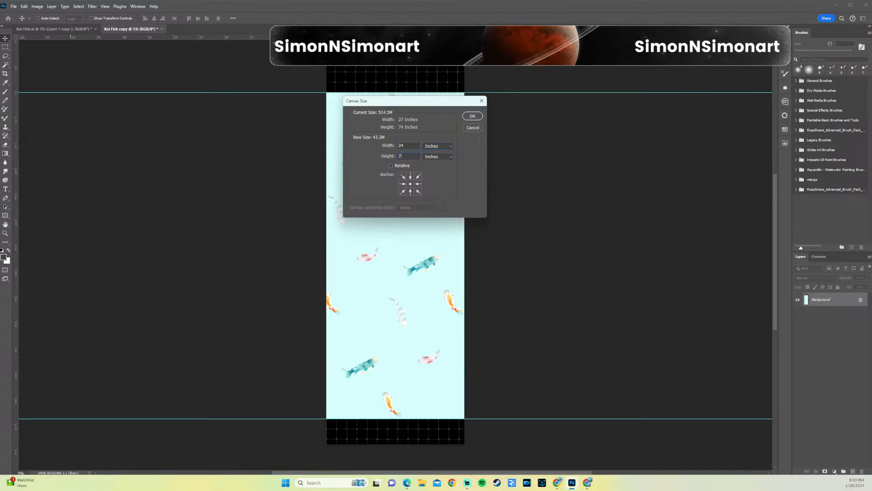
text(2)
click(470, 119)
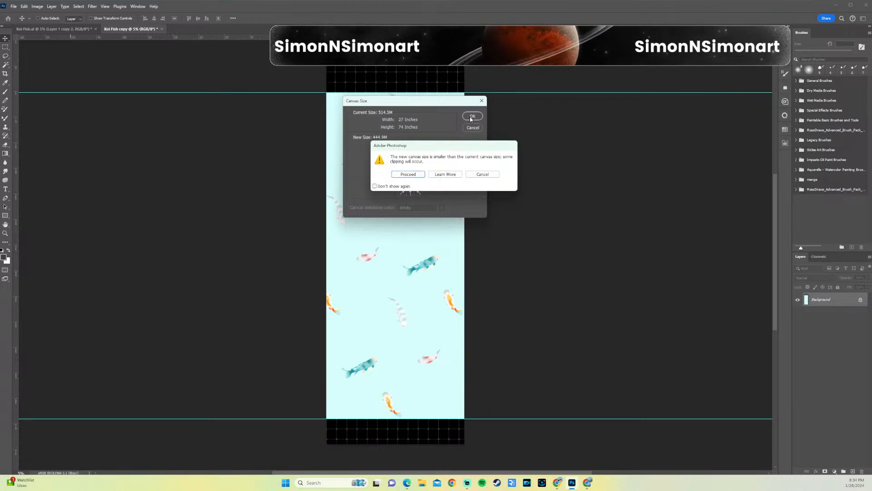
click(407, 174)
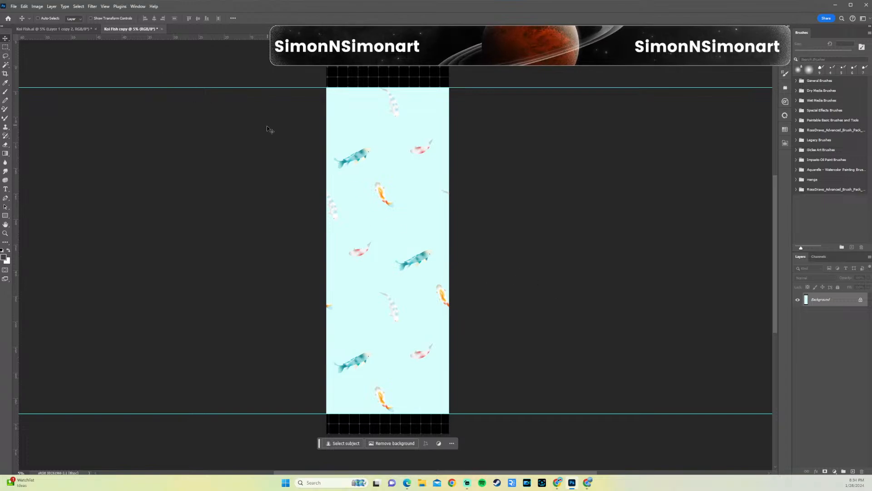
Step: Define the entire canvas as a pattern named Koi Fish copy and clear the selection
key(ctrl+a)
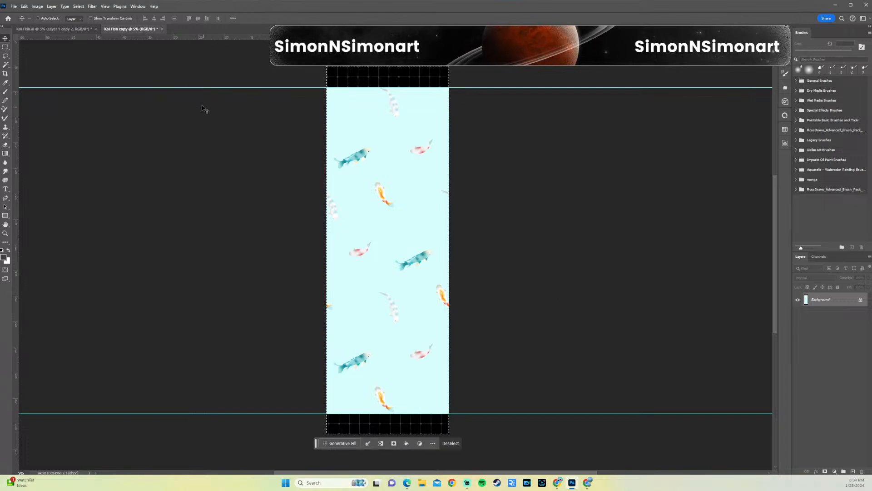
click(24, 7)
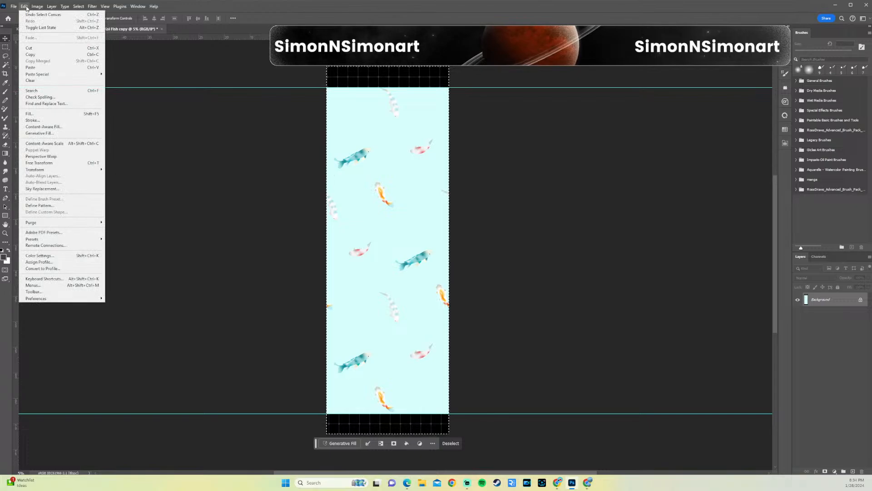
click(51, 205)
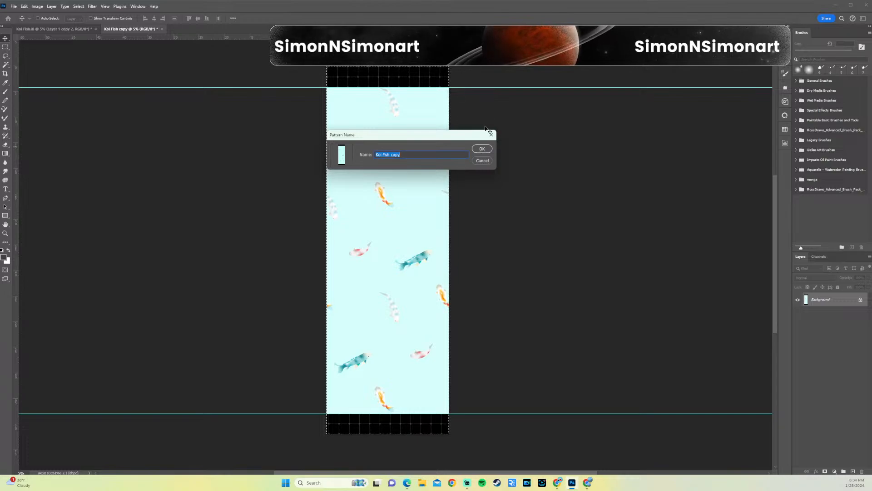
click(483, 149)
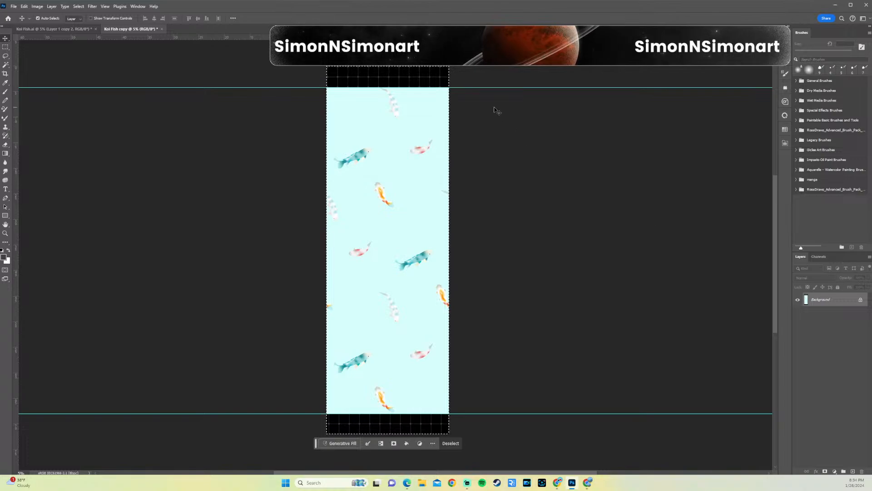
key(ctrl+d)
Step: Extend the copy's canvas width to 72 inches, anchored at the middle left so the new space is added on the right
click(37, 6)
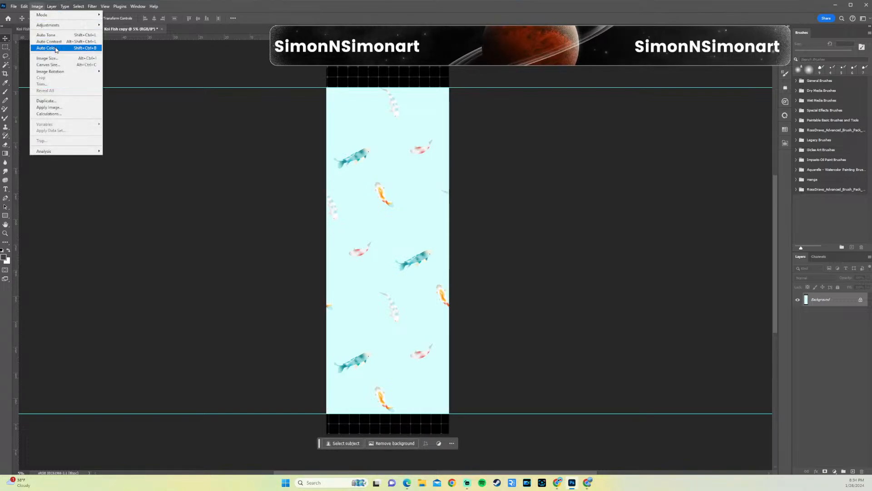
click(46, 65)
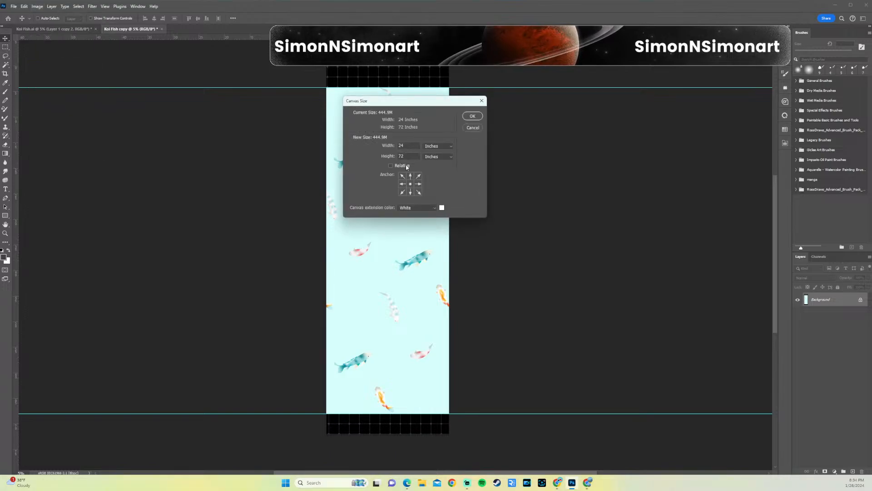
click(402, 184)
double_click(401, 145)
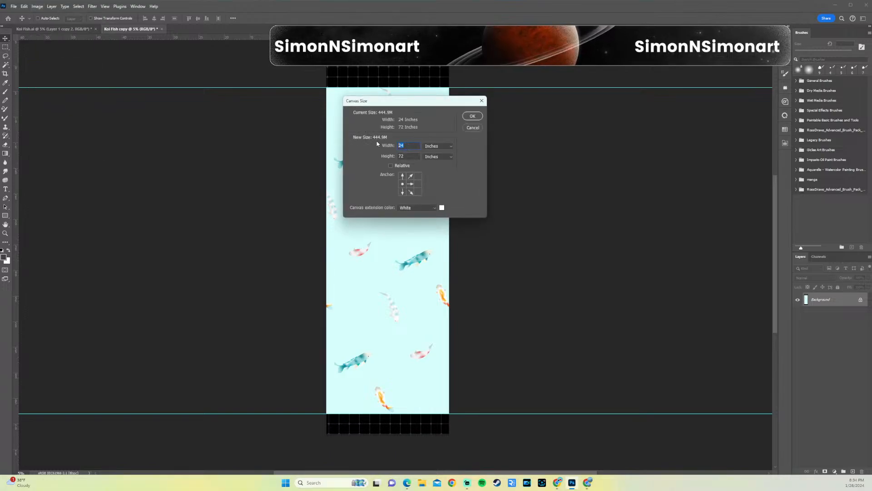
text(72)
key(Return)
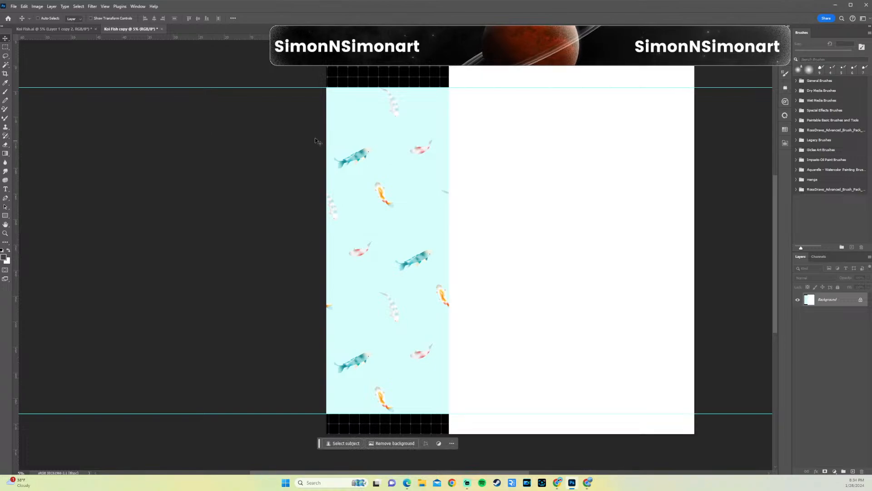
Step: Fill the widened canvas with the new koi pattern to test the repeat, and close the copy without saving
click(24, 6)
click(49, 113)
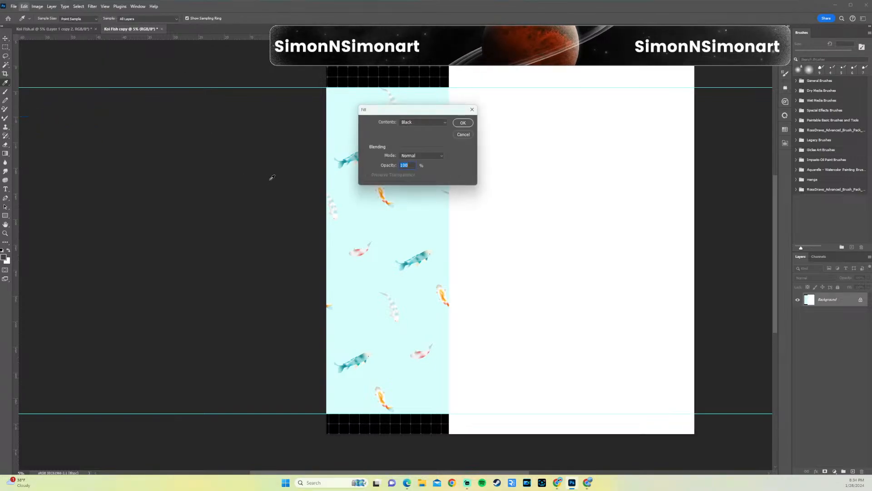
click(405, 122)
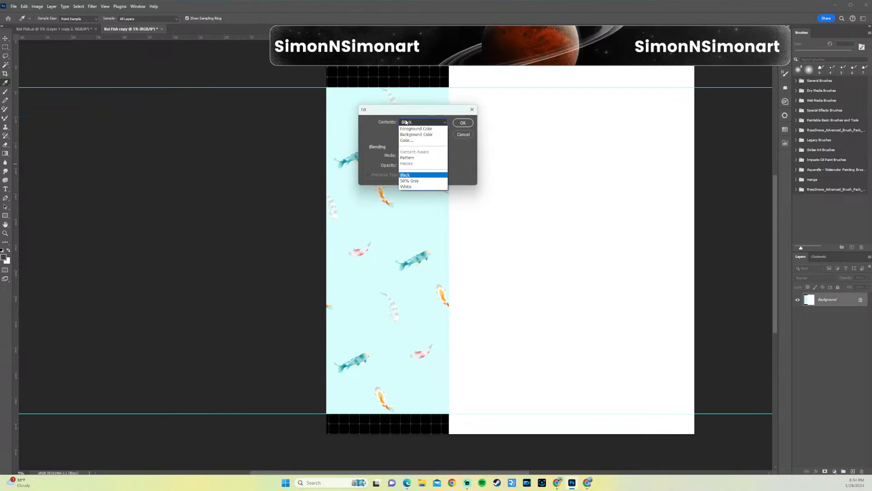
click(411, 158)
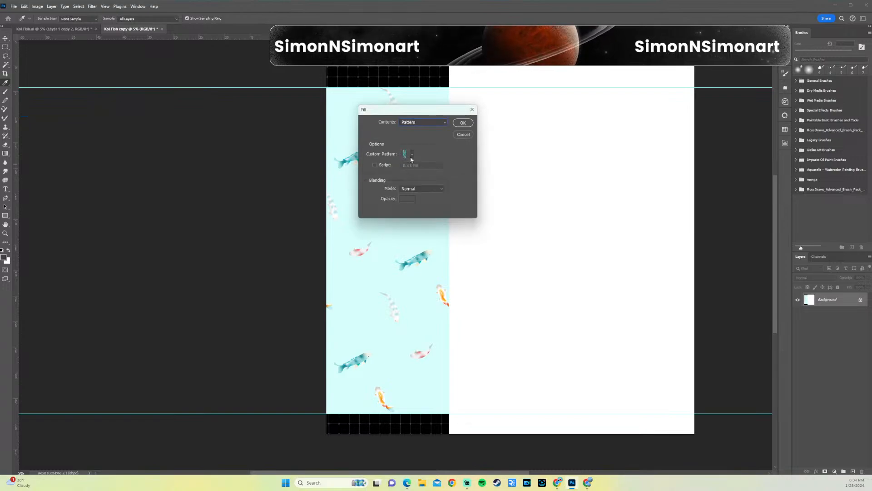
click(412, 154)
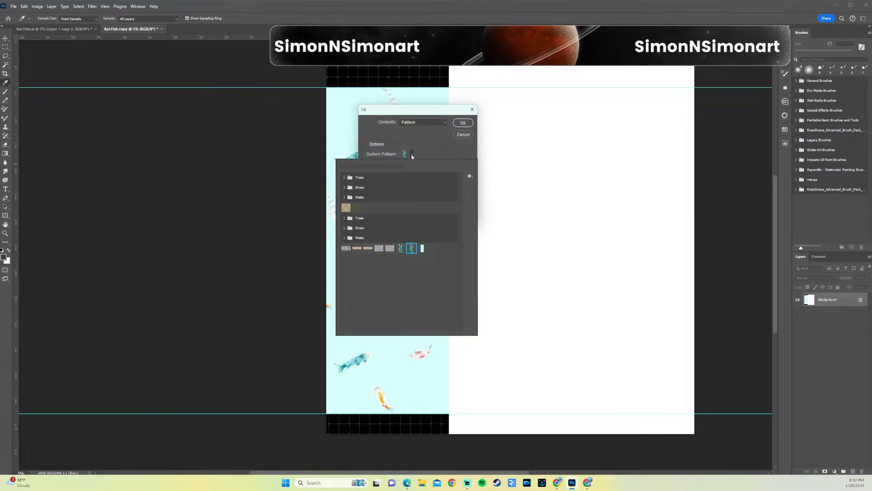
click(422, 248)
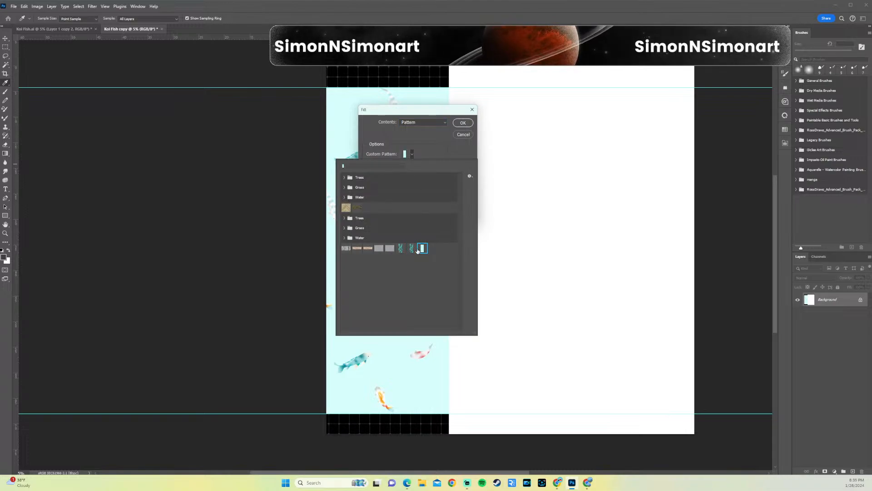
click(457, 124)
click(457, 123)
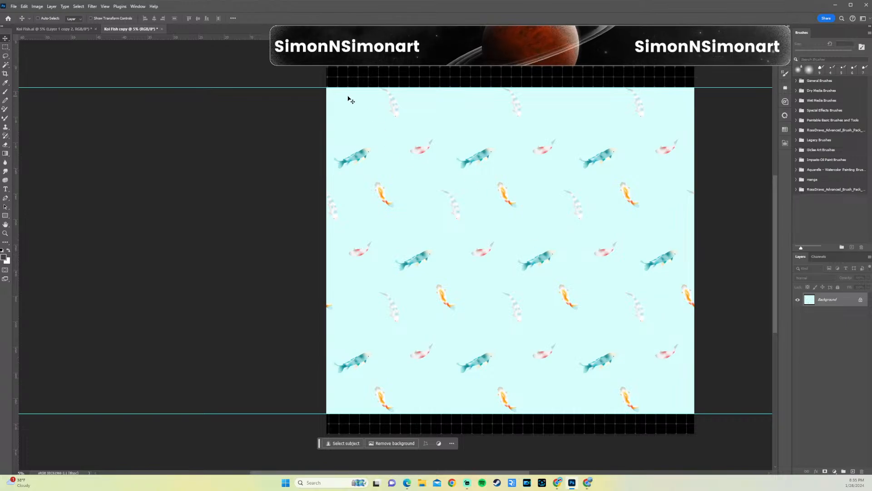
click(161, 29)
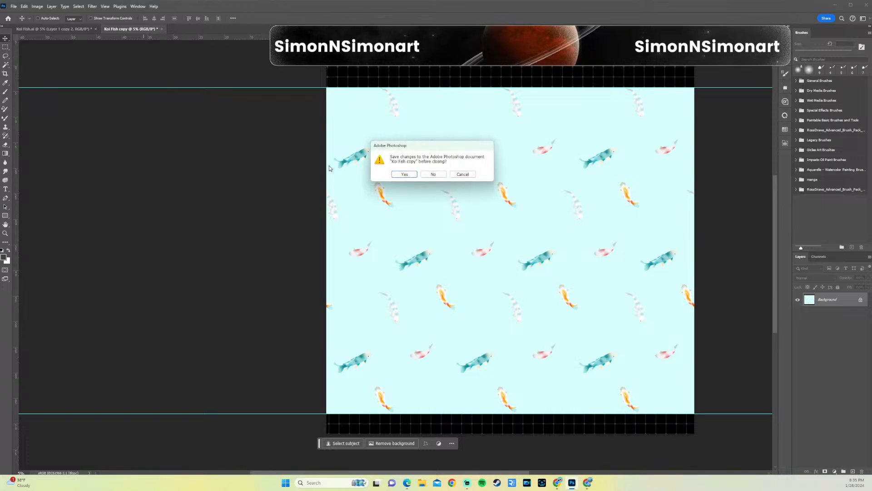
click(435, 175)
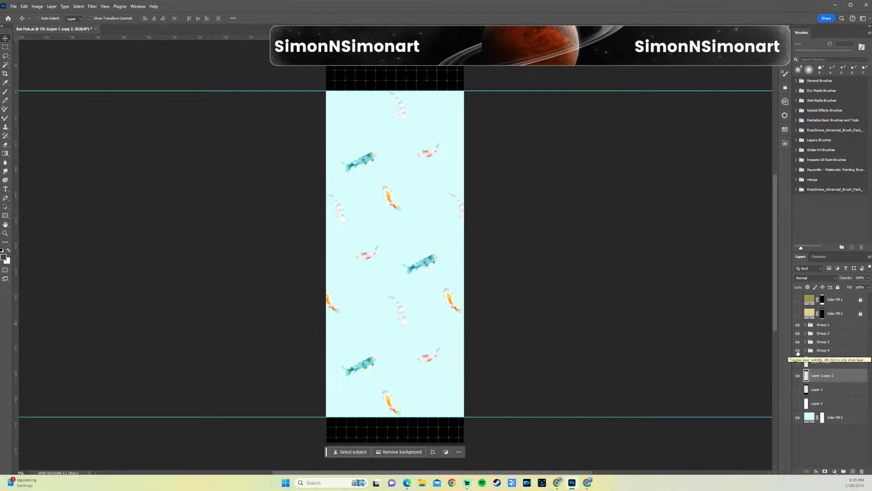
Step: Hide koi Groups 1 to 4 and Layer 1 copy 2, and show Layer 1 copy
drag(798, 353, 798, 326)
click(798, 376)
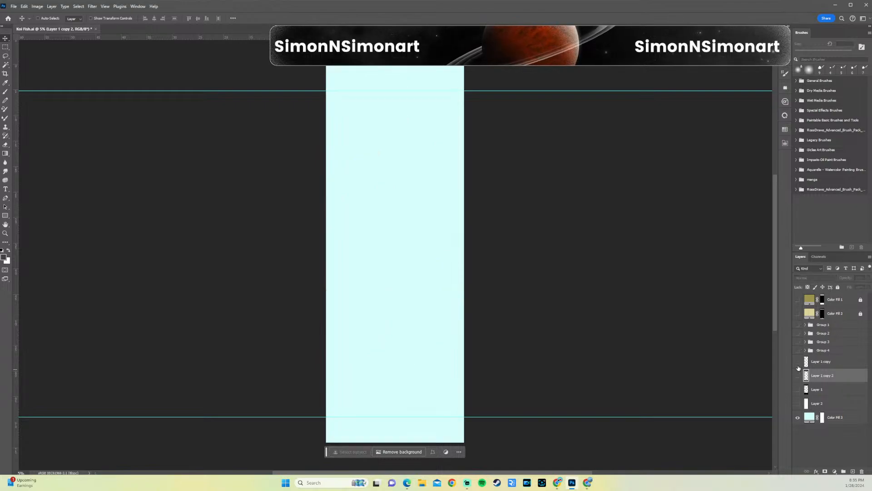
click(797, 362)
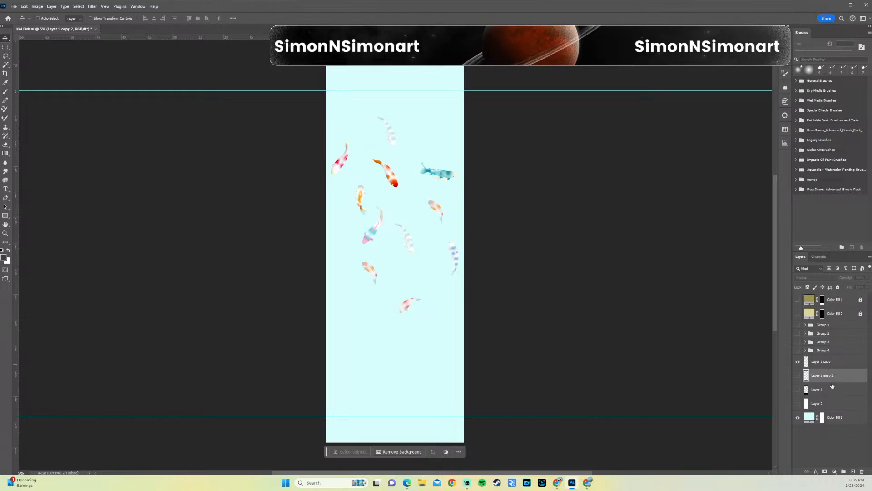
Step: Delete Layer 1 copy 2, Layer 1, Layer 2 and the pale blue Color Fill 3 layer
shift+click(846, 419)
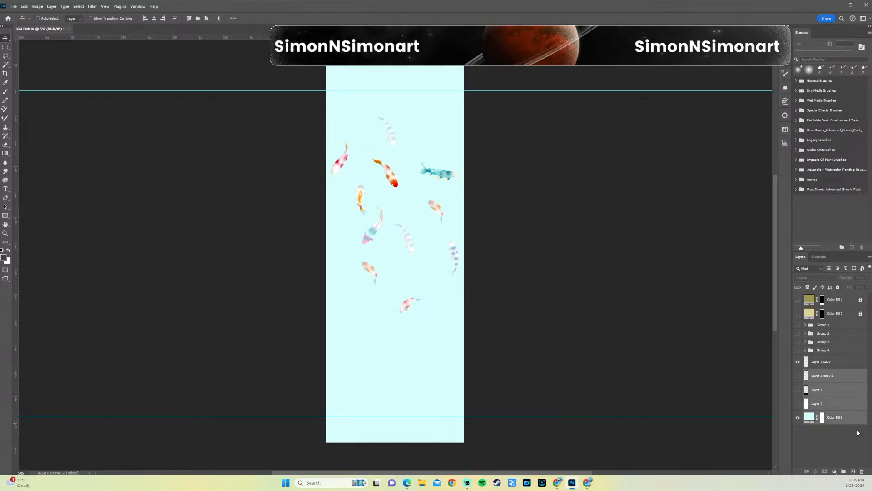
click(862, 471)
click(404, 174)
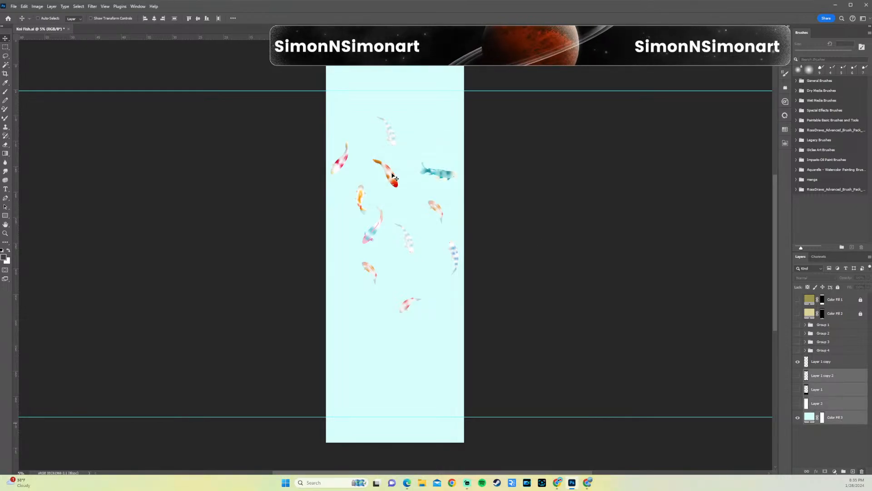
Step: Unlock Color Fill 1 and Color Fill 2 and delete them together with Groups 1 to 4
click(837, 301)
click(838, 288)
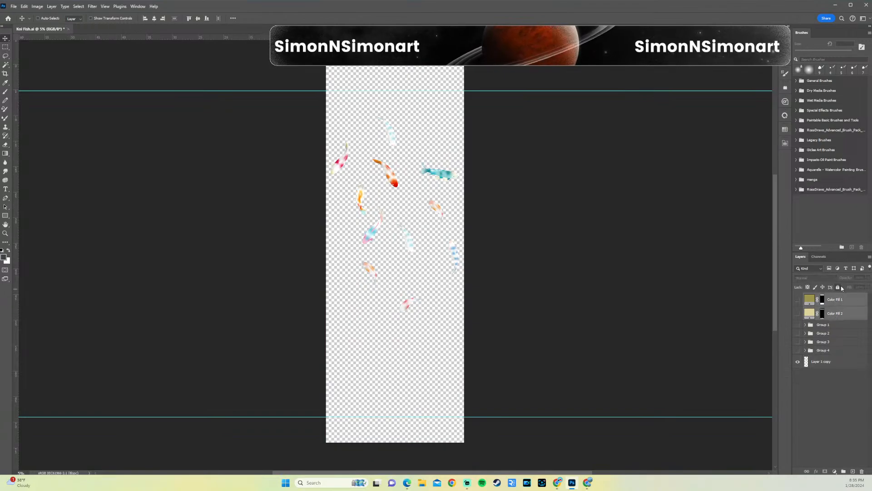
click(839, 301)
shift+click(840, 351)
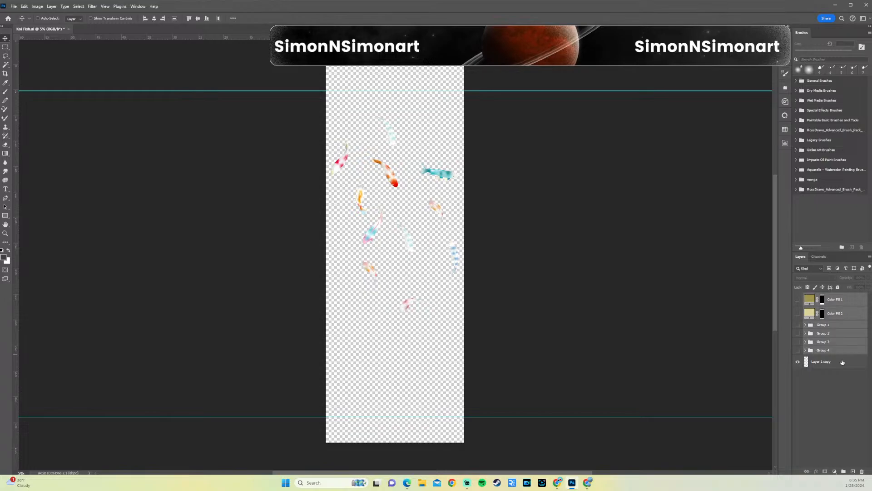
click(862, 472)
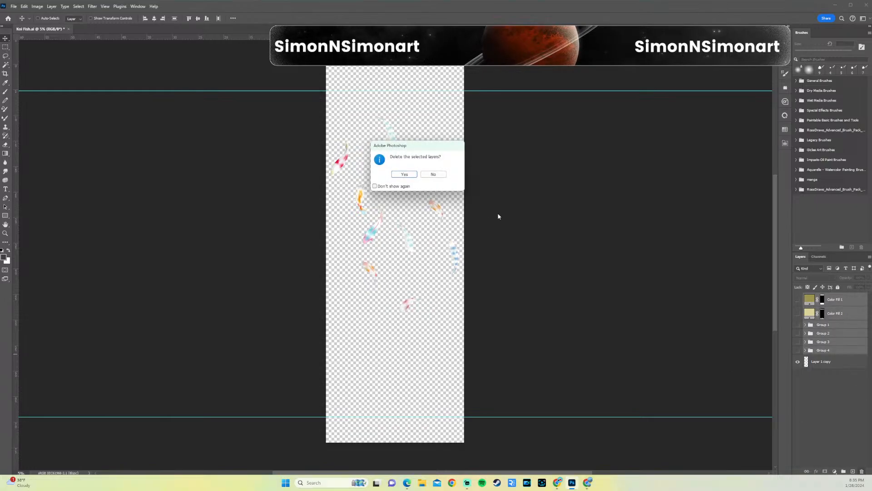
click(402, 175)
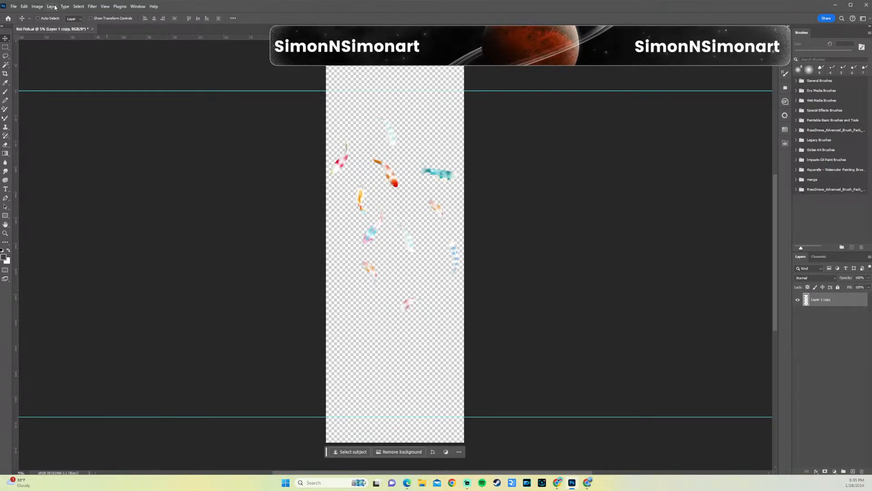
Step: Resize the canvas to 52 inches wide and 24 inches high, accepting the clipping
click(37, 6)
click(48, 65)
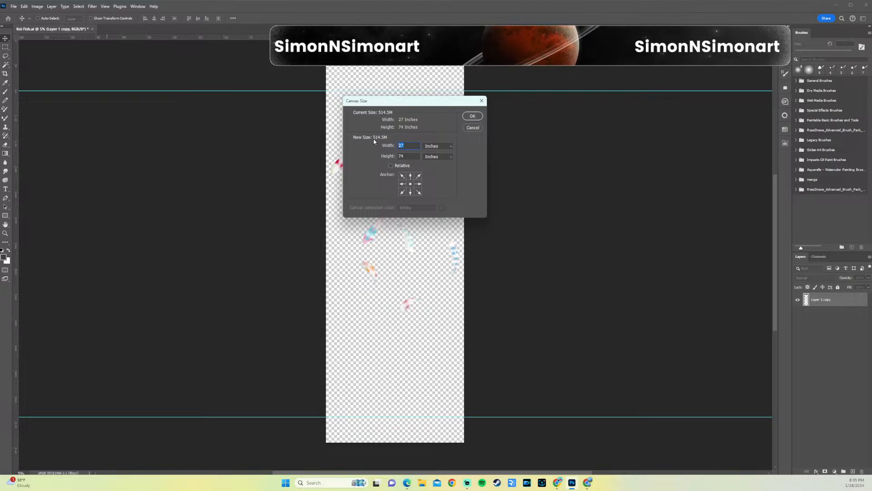
text(52)
key(Tab)
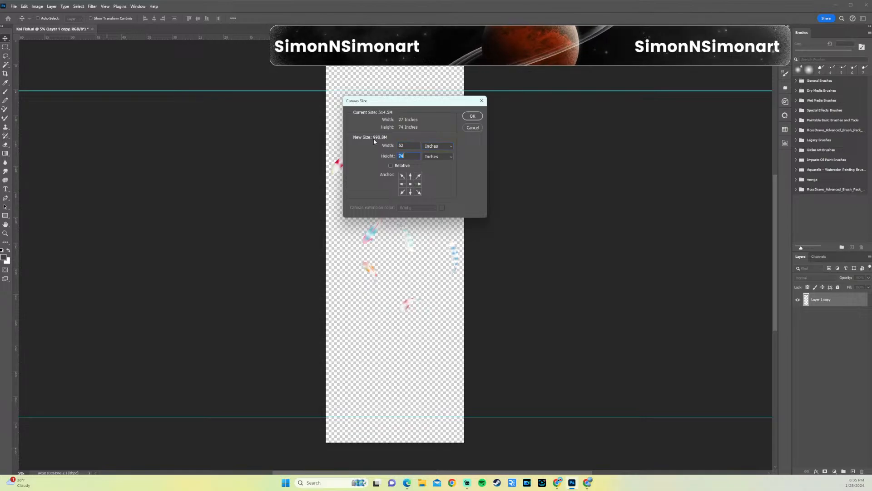
text(24)
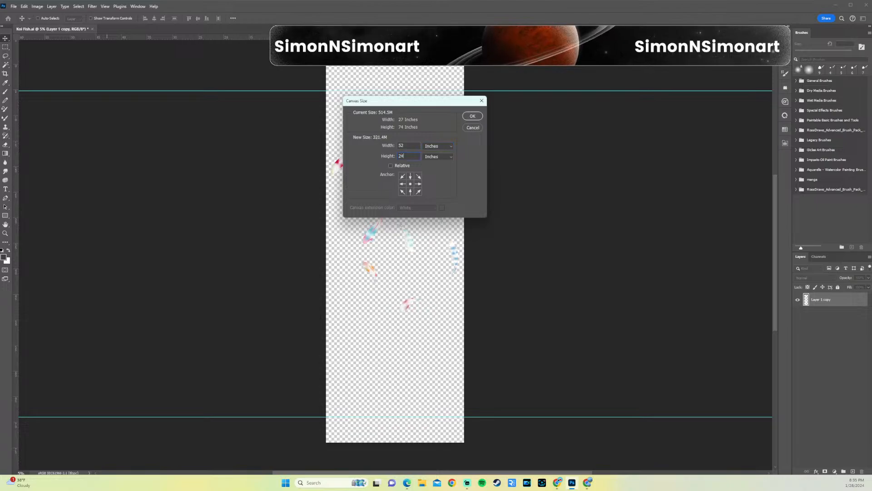
key(Return)
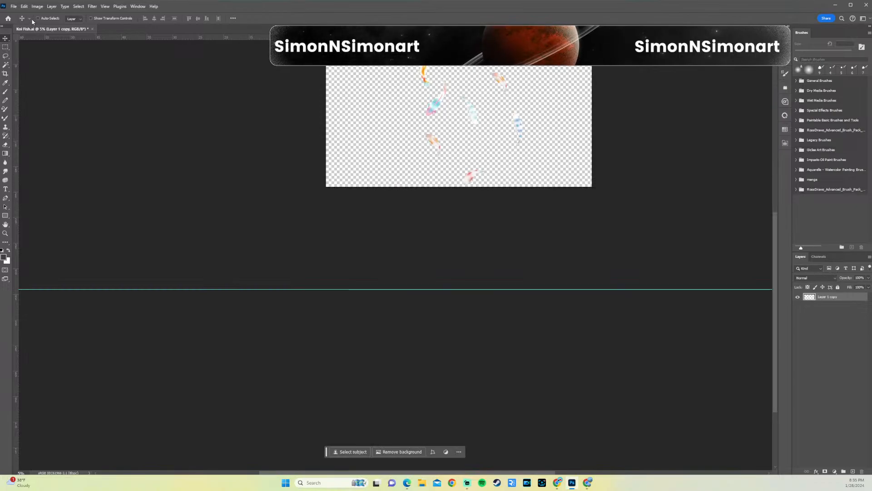
Step: Rotate the koi layer 90° clockwise and shift it slightly down on the canvas
click(24, 6)
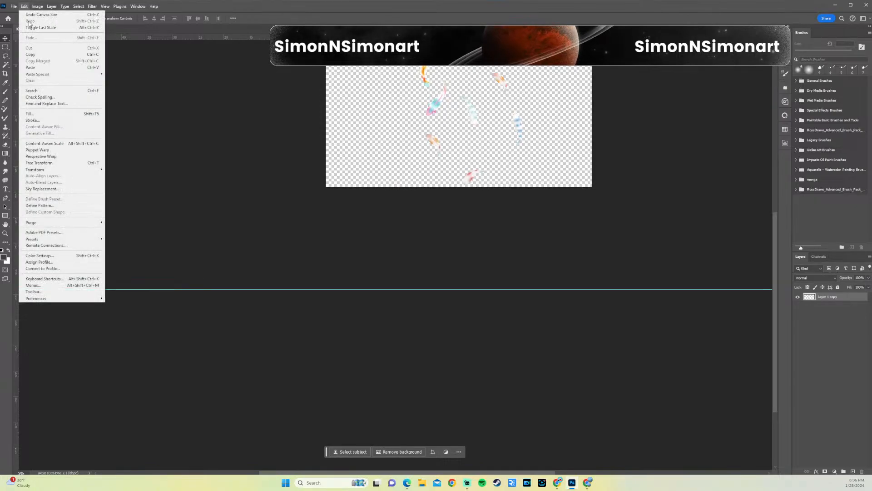
mouse_move(64, 169)
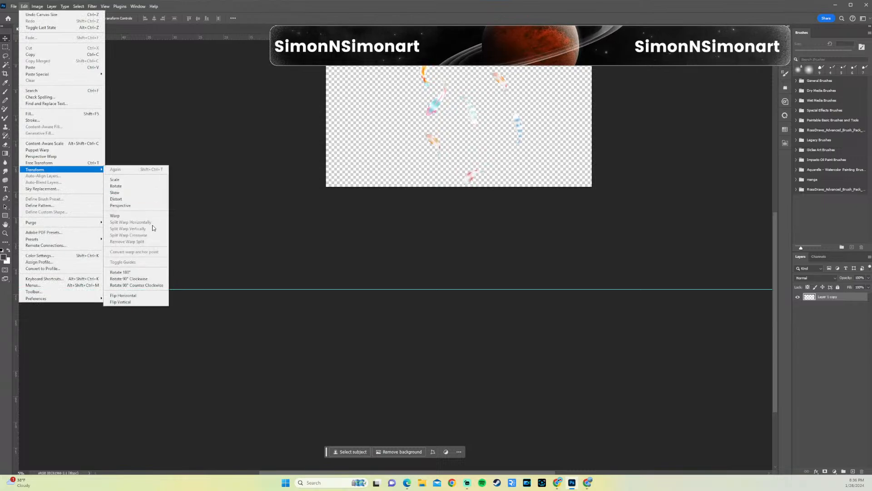
click(139, 278)
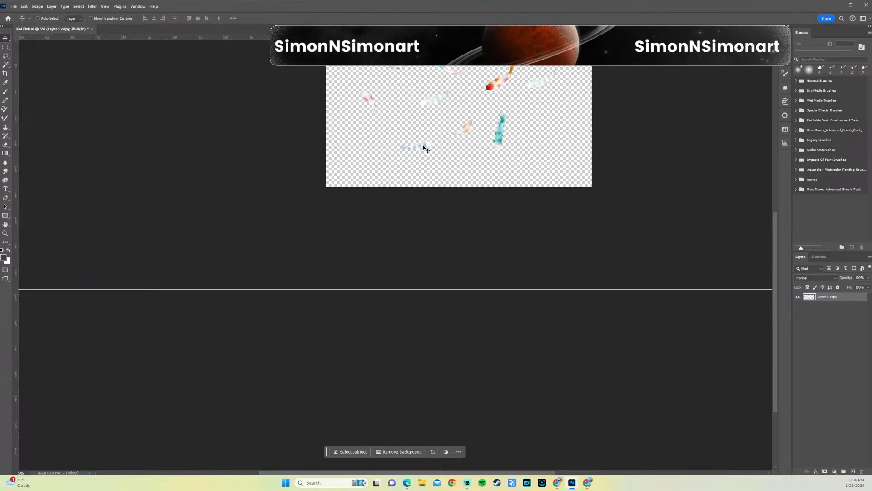
drag(427, 147, 421, 172)
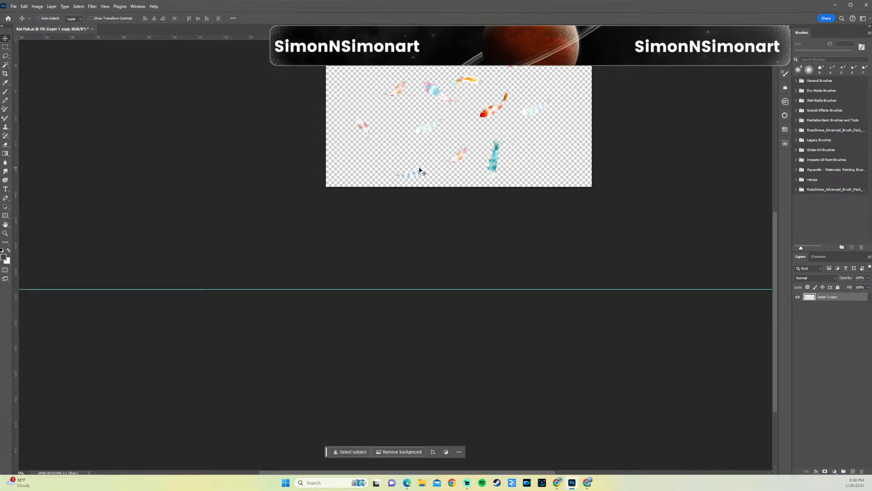
key(ctrl+plus)
key(ctrl+plus)
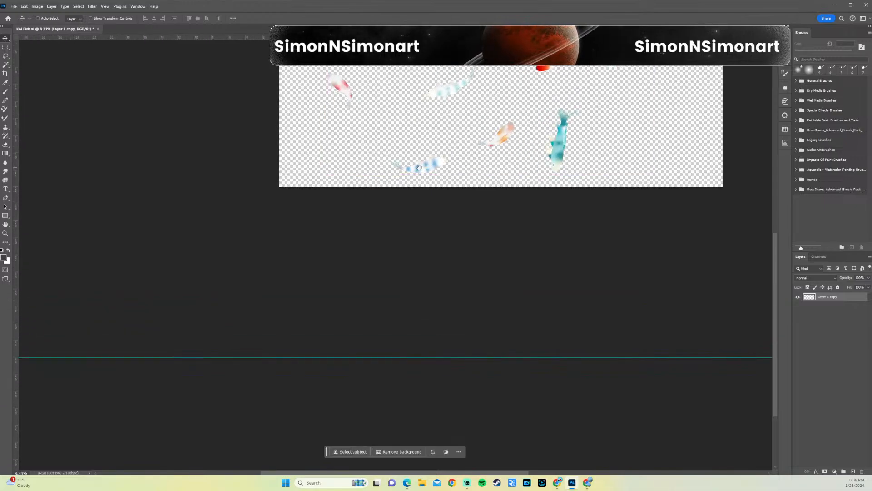
drag(404, 125, 212, 305)
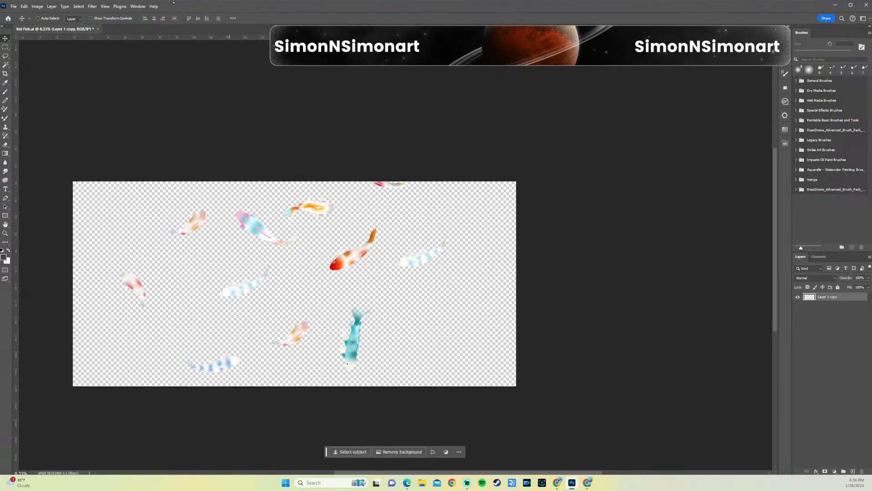
Step: Increase the canvas height to 30 inches, keeping the centre anchor
click(37, 7)
click(54, 68)
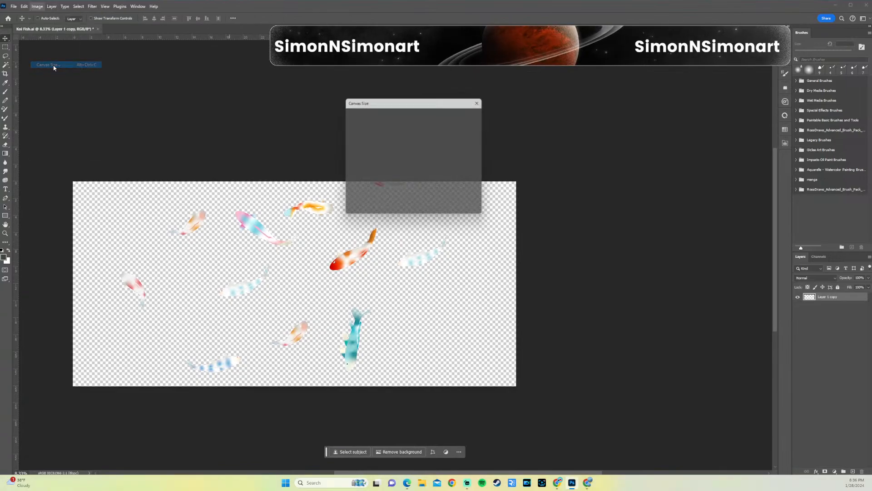
drag(406, 156, 370, 153)
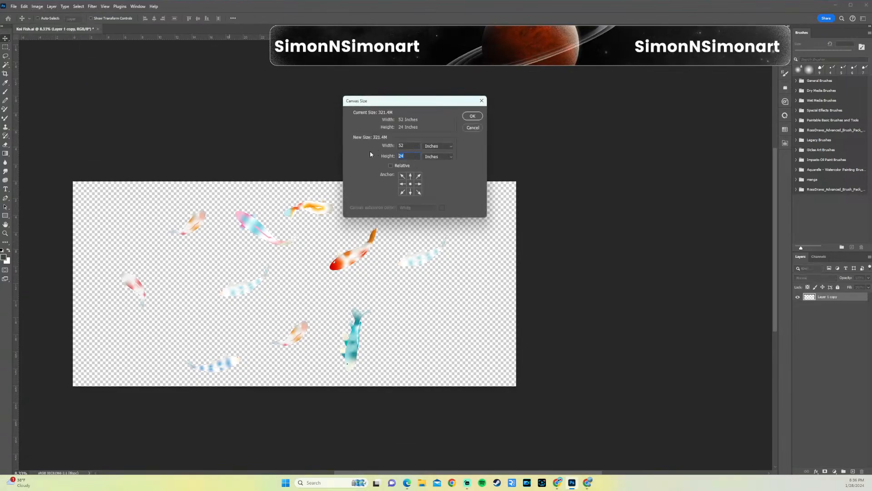
text(30)
key(Return)
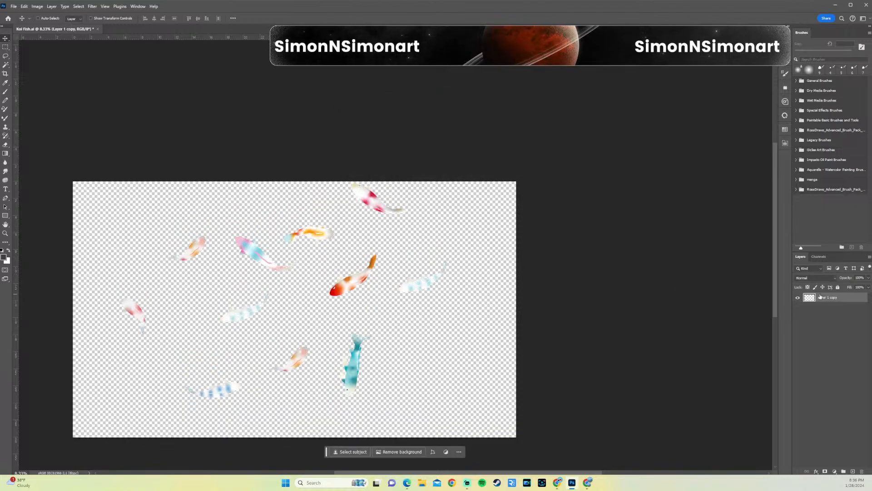
Step: Duplicate the koi layer, lock and hide the original Layer 1 copy, and nudge the duplicate's koi slightly down
drag(834, 296, 854, 470)
click(839, 308)
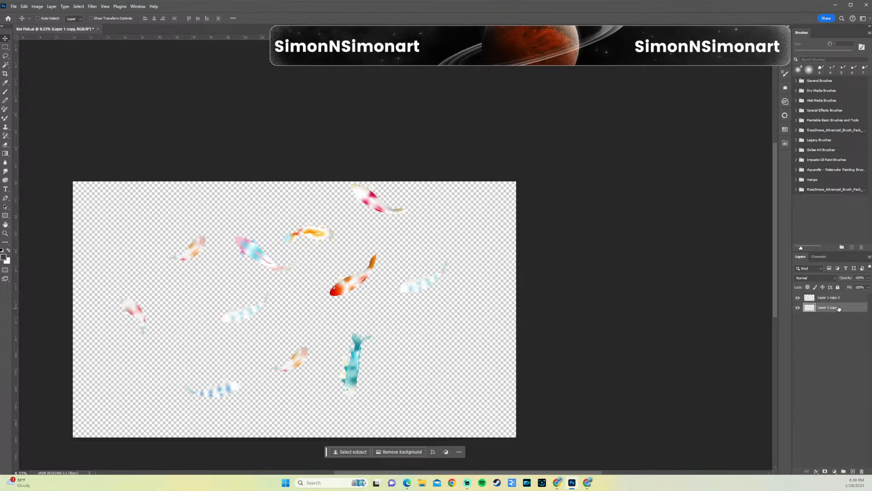
click(839, 287)
click(798, 308)
click(832, 297)
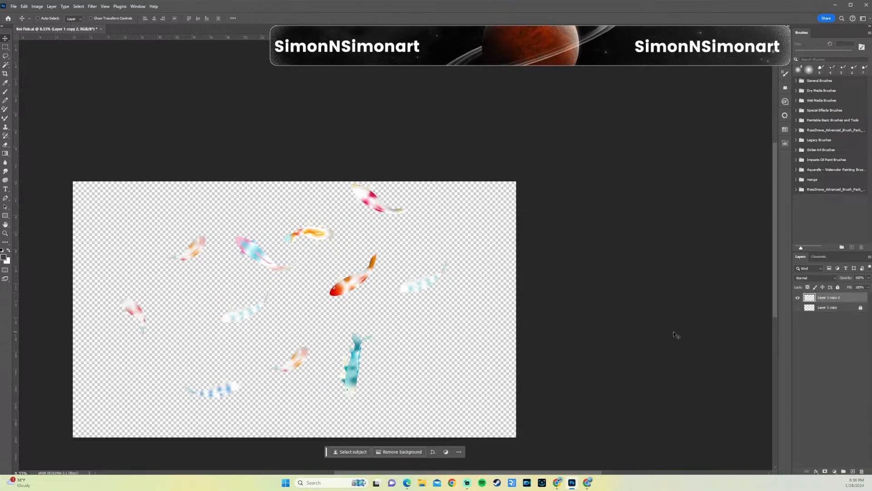
drag(355, 362, 355, 367)
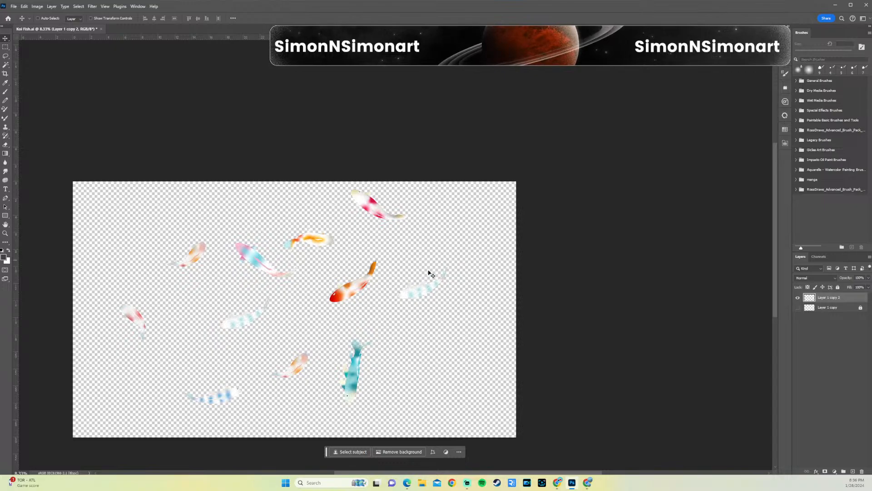
Step: Lasso the pale blue koi at the far right, copy it onto its own layer, and hide Layer 1 copy 2
key(l)
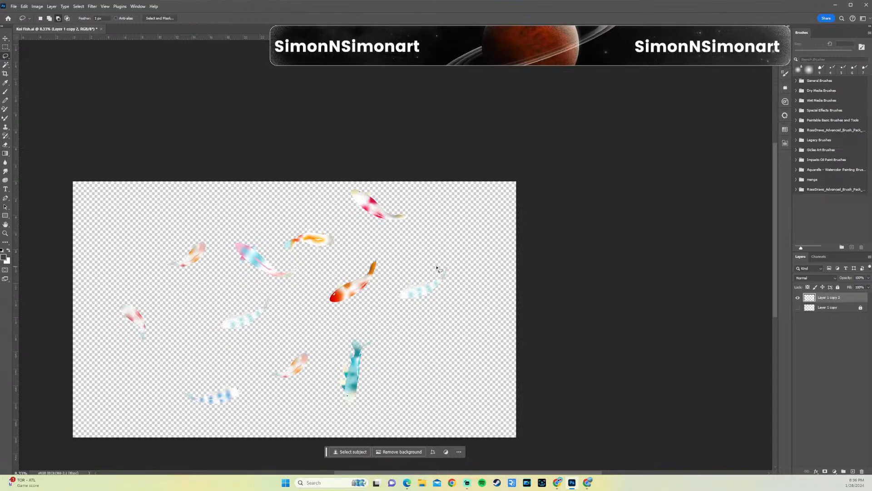
mouse_move(437, 264)
mouse_down()
mouse_move(421, 332)
mouse_move(406, 267)
mouse_up()
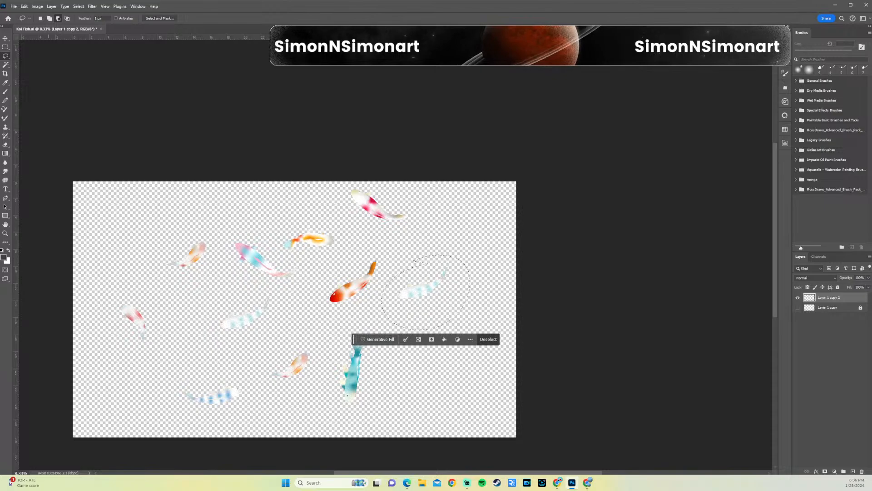
click(24, 7)
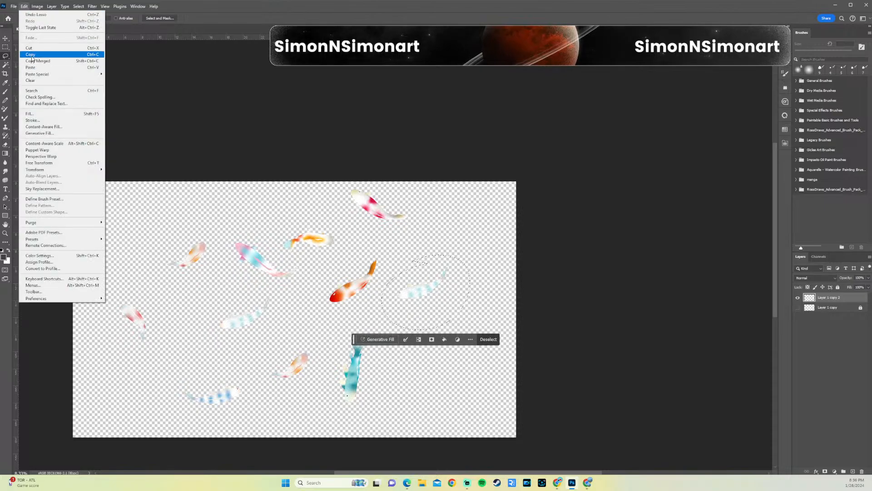
click(224, 15)
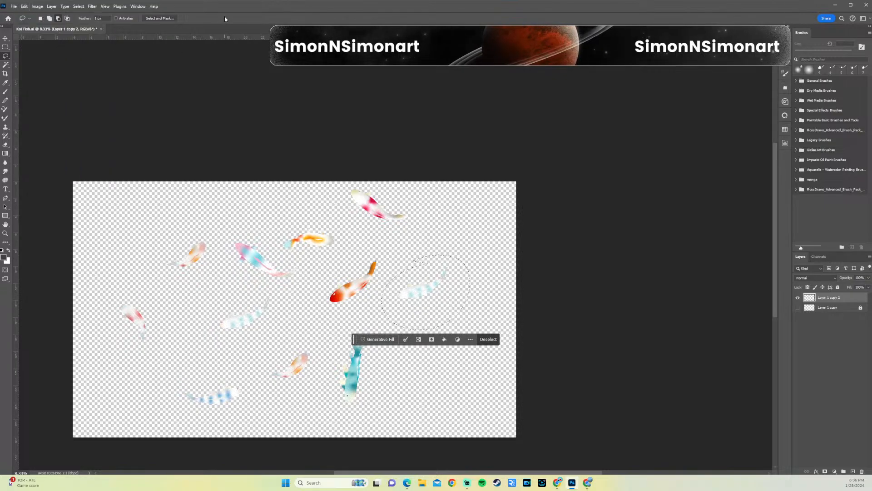
key(ctrl+v)
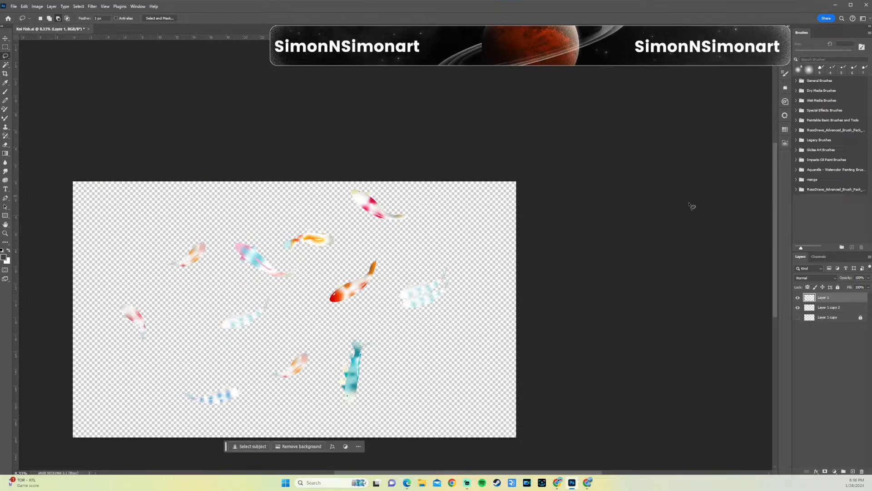
click(798, 307)
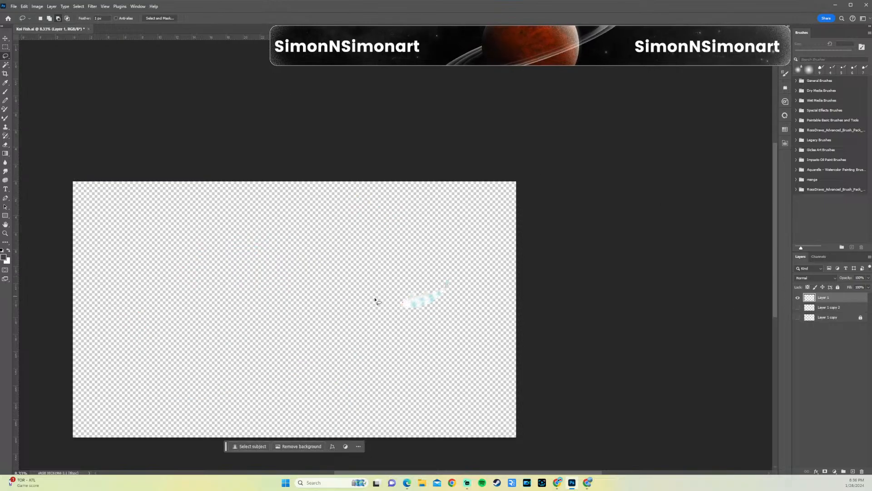
Step: Flip the isolated pale blue koi vertically and place it in the upper left corner of the canvas
click(6, 38)
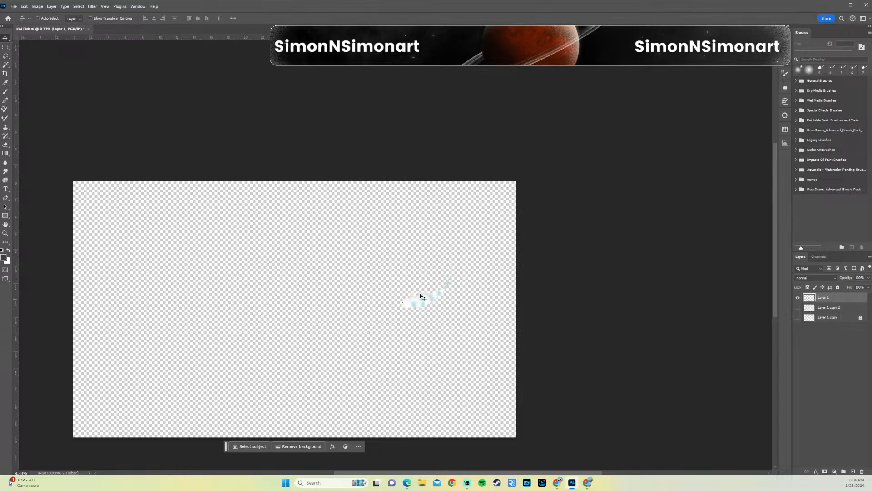
drag(481, 303, 179, 275)
click(24, 6)
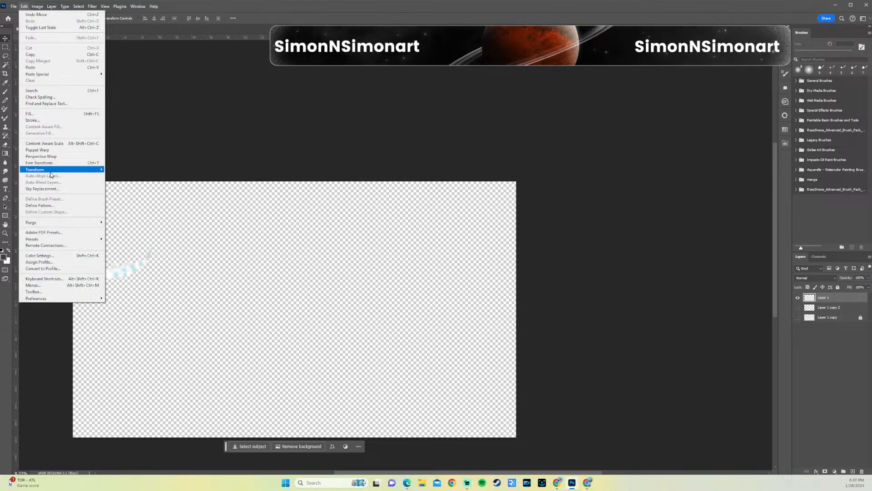
mouse_move(72, 174)
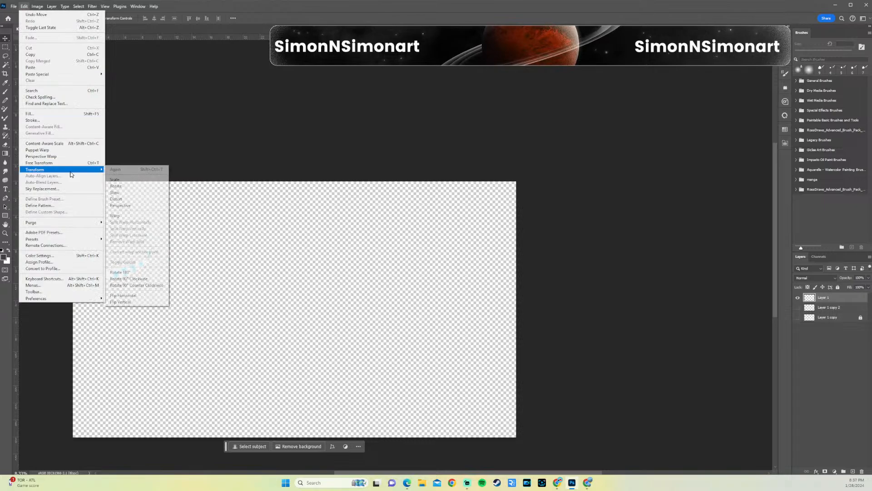
click(120, 301)
drag(128, 266, 108, 206)
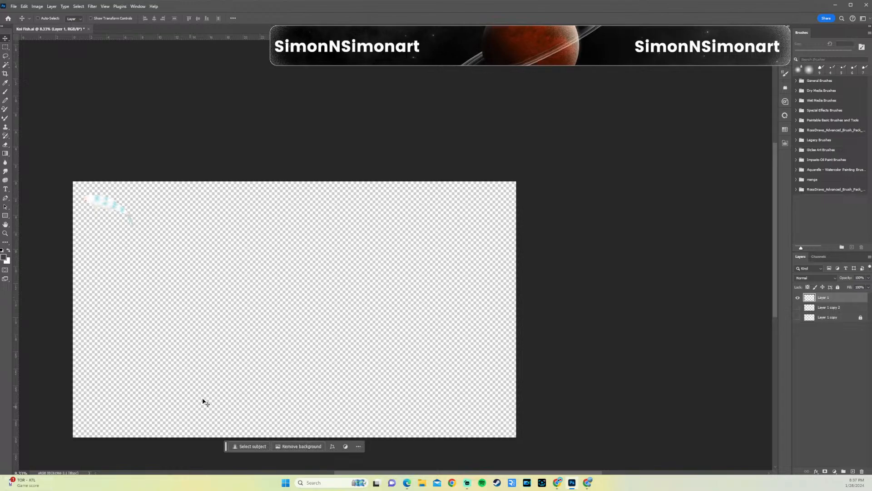
Step: Duplicate the isolated koi layer and offset the duplicate 24 inches vertically down the canvas
drag(828, 300, 854, 471)
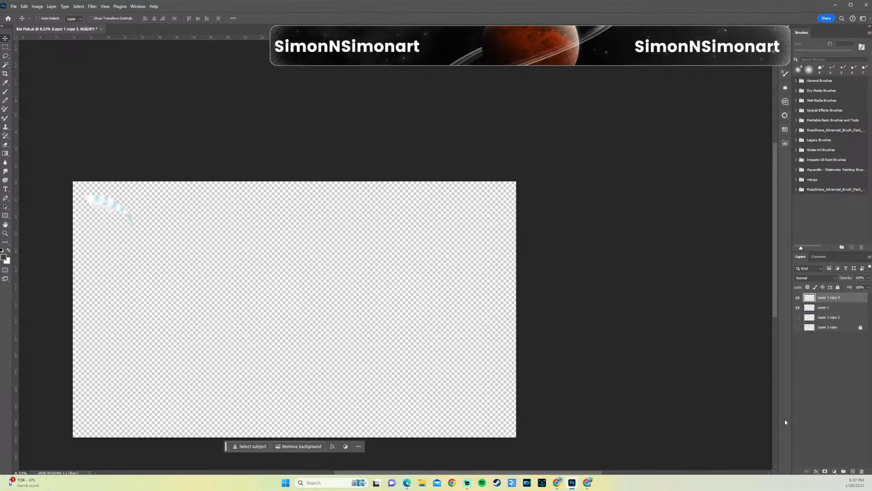
key(ctrl+t)
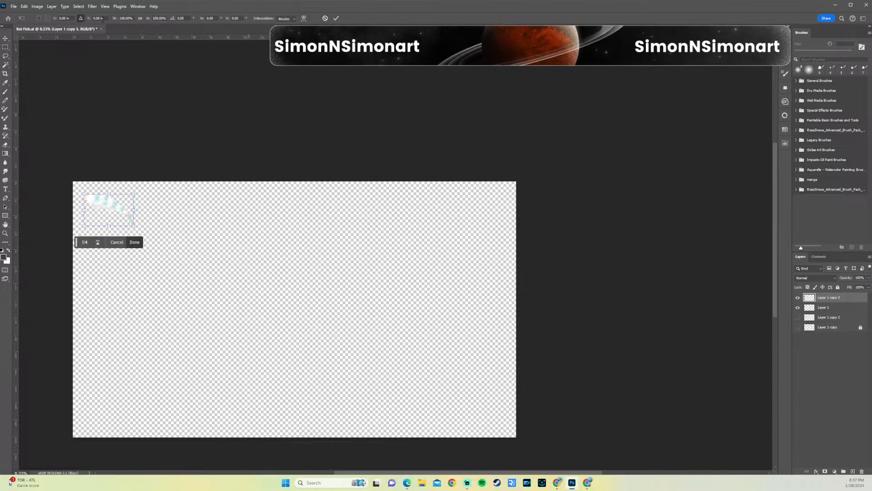
click(98, 18)
text(24)
key(Return)
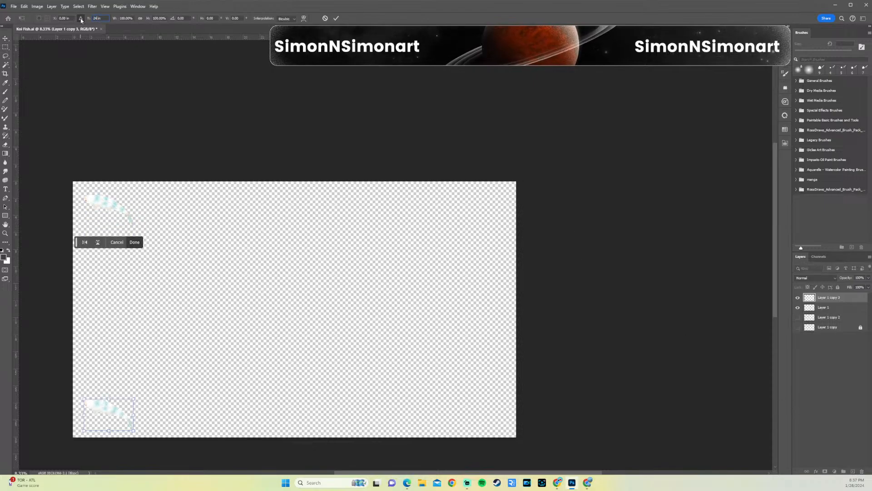
key(Return)
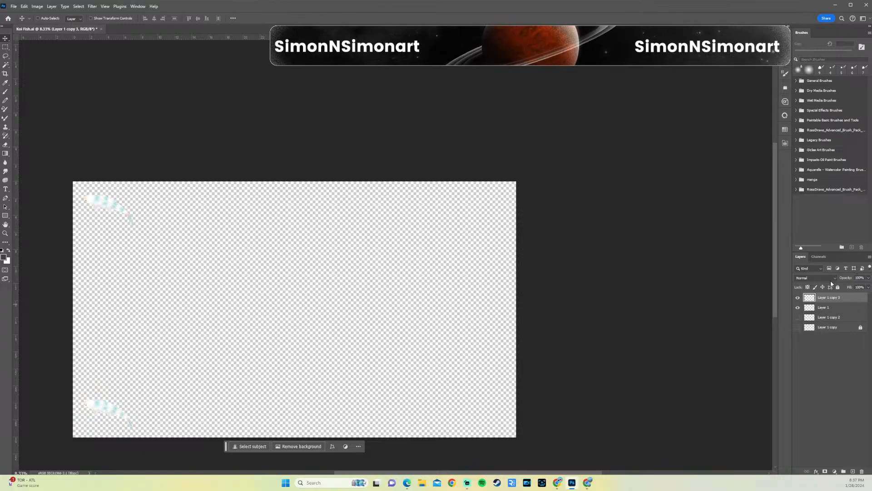
Step: Add a new layer at the bottom of the layer stack, fill it with black, and lock it
click(853, 471)
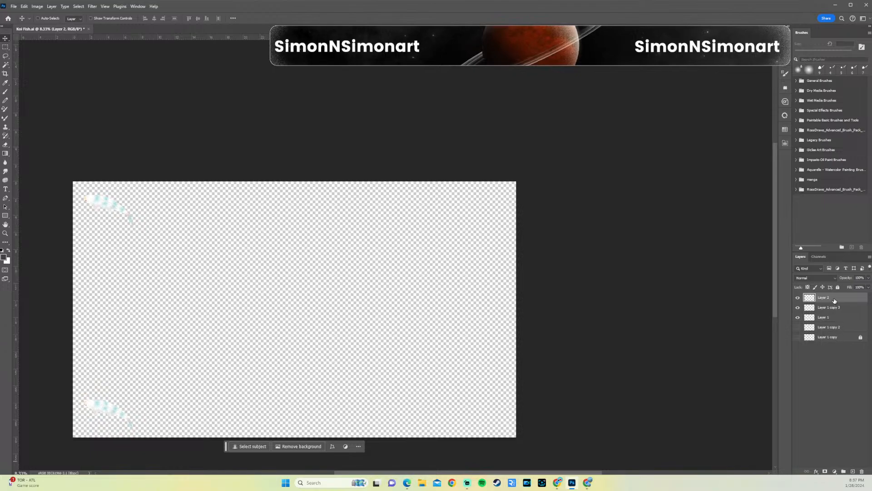
drag(835, 300, 841, 349)
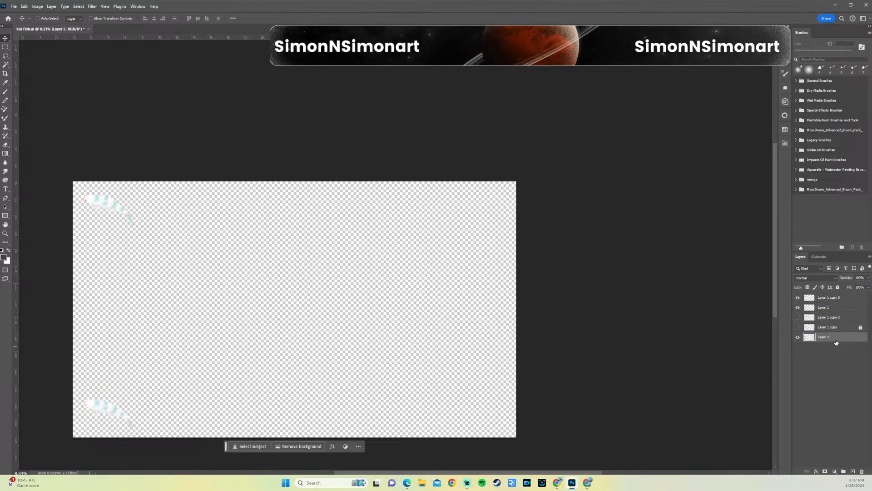
key(d)
key(alt+BackSpace)
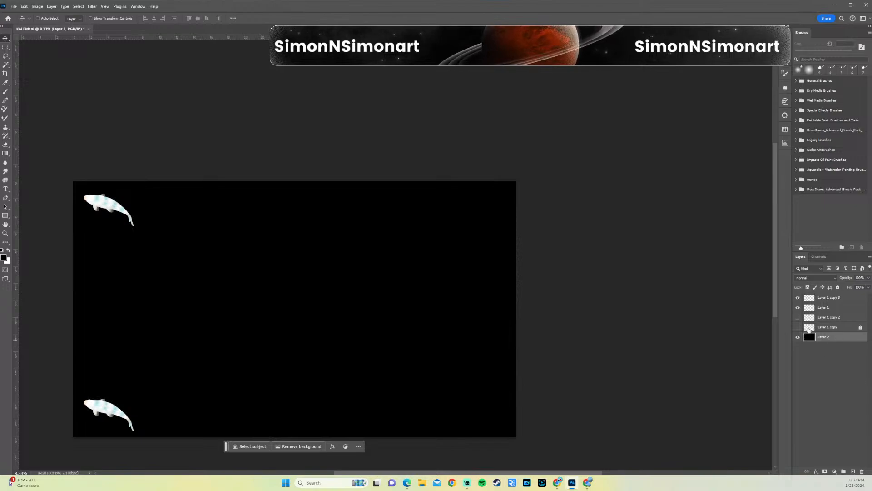
click(838, 287)
Step: Duplicate the upper koi's Layer 1 and offset the duplicate 26 inches horizontally and 12 inches vertically down the canvas
click(798, 308)
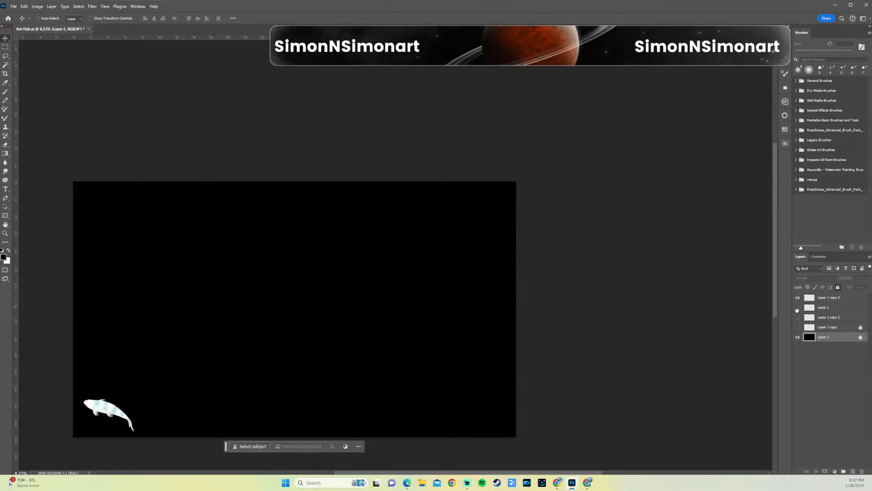
click(798, 307)
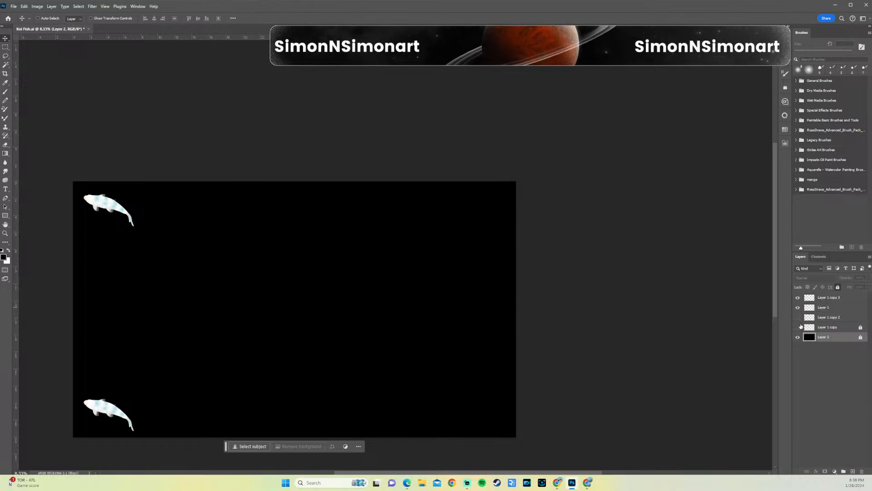
click(812, 308)
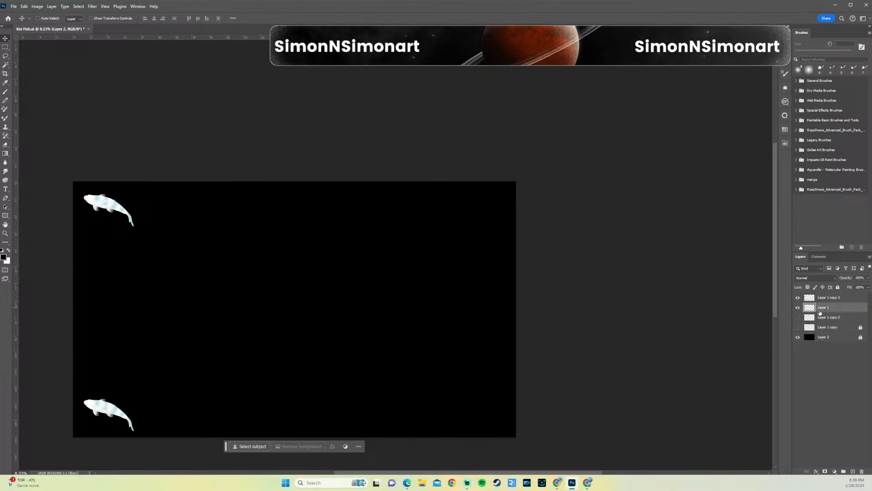
drag(811, 308, 853, 471)
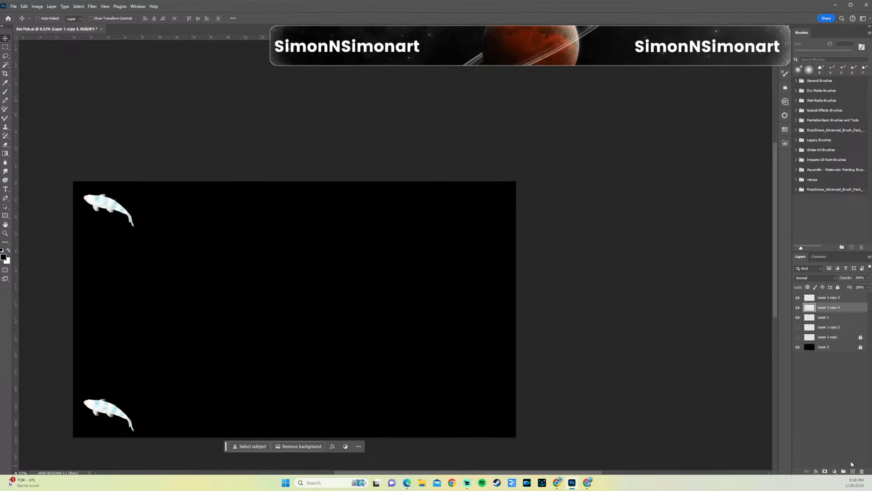
key(ctrl+t)
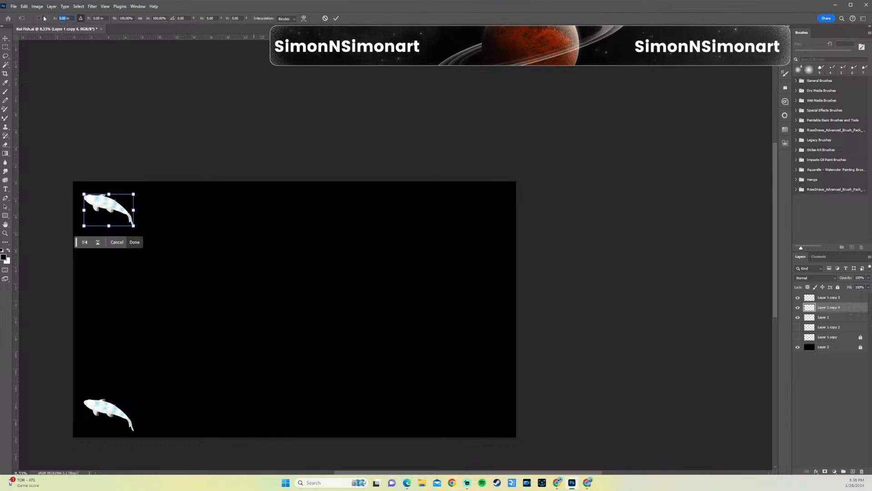
text(26)
key(Return)
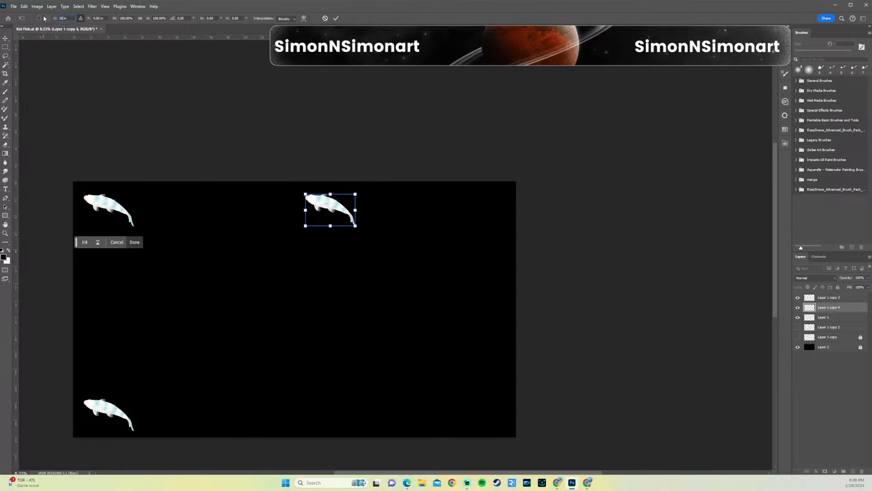
key(Tab)
text(12)
key(Return)
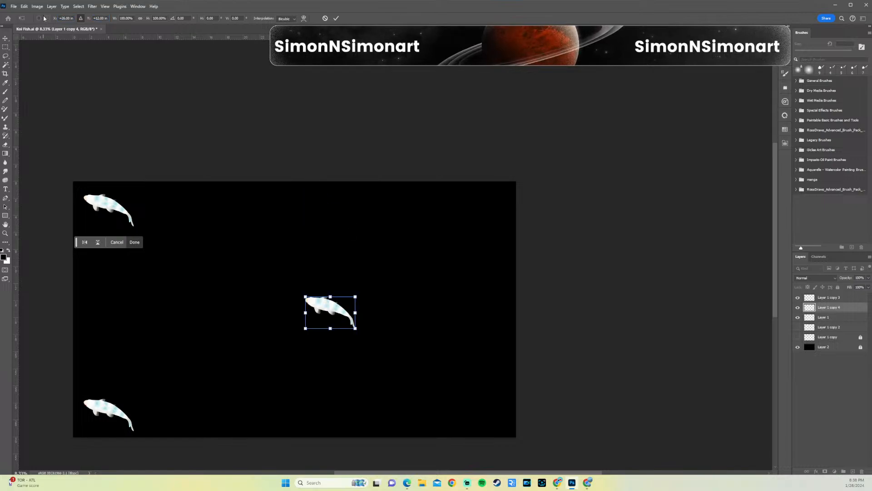
key(Return)
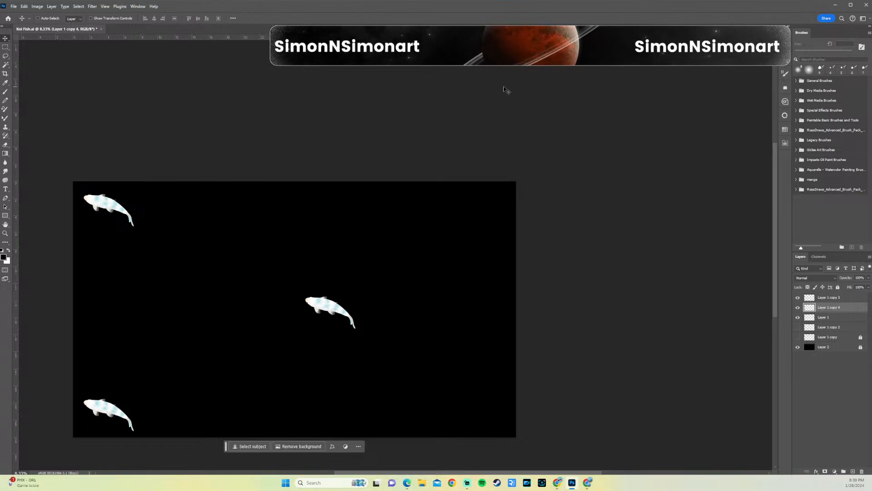
Step: Switch to Clip Studio Paint, open the recent Castlevania work, and hide its cream-coloured Layer 3
click(838, 6)
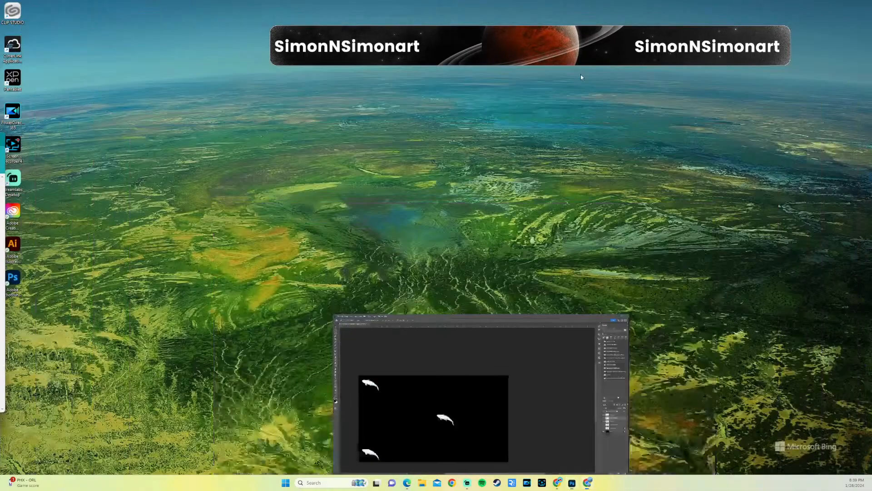
double_click(13, 12)
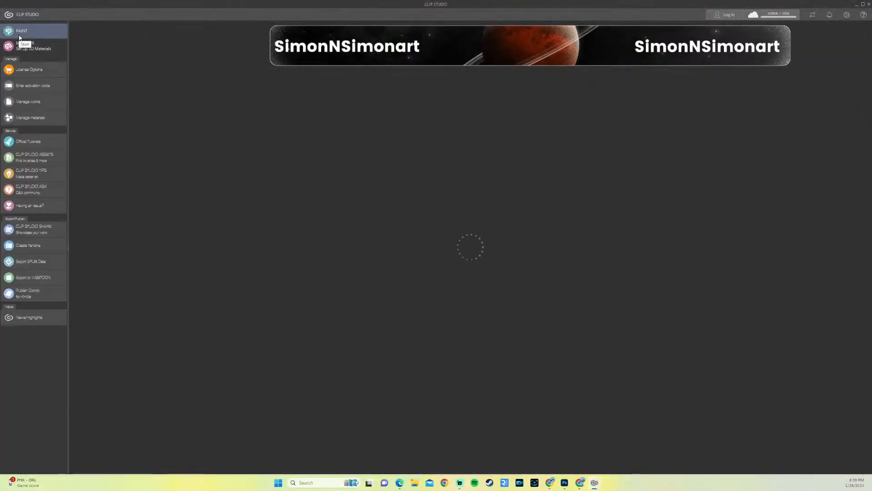
click(19, 35)
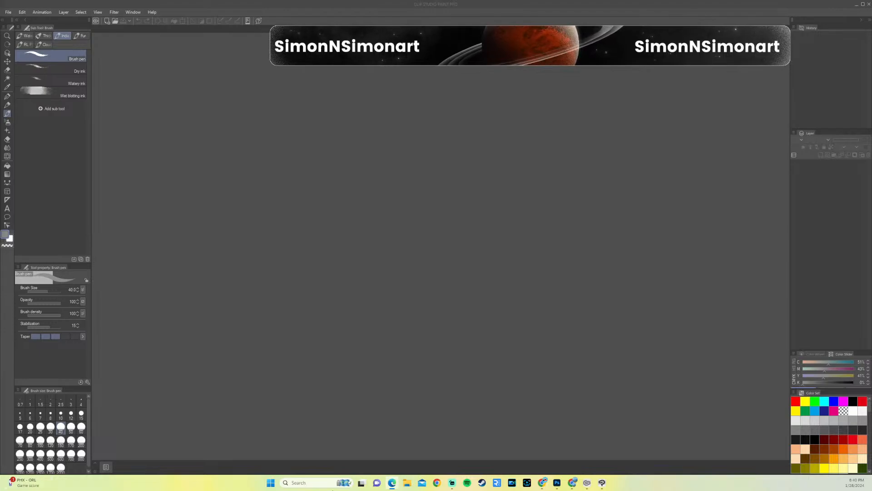
click(603, 485)
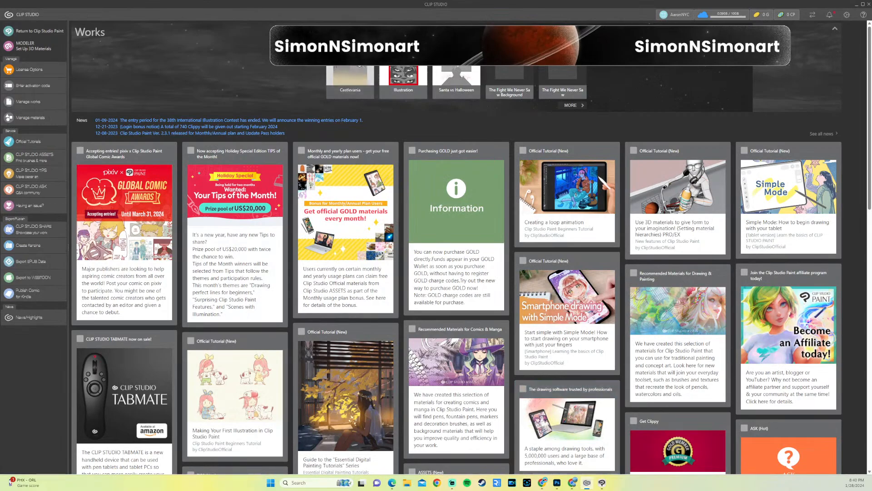
click(361, 66)
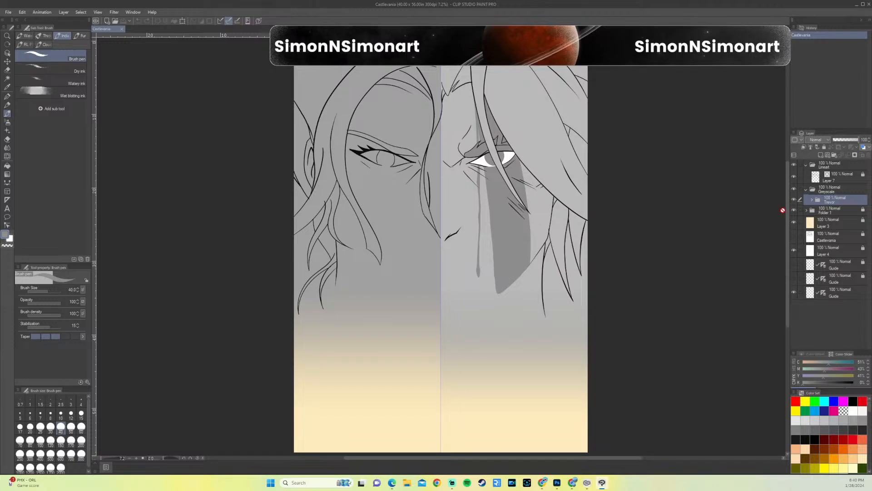
click(795, 223)
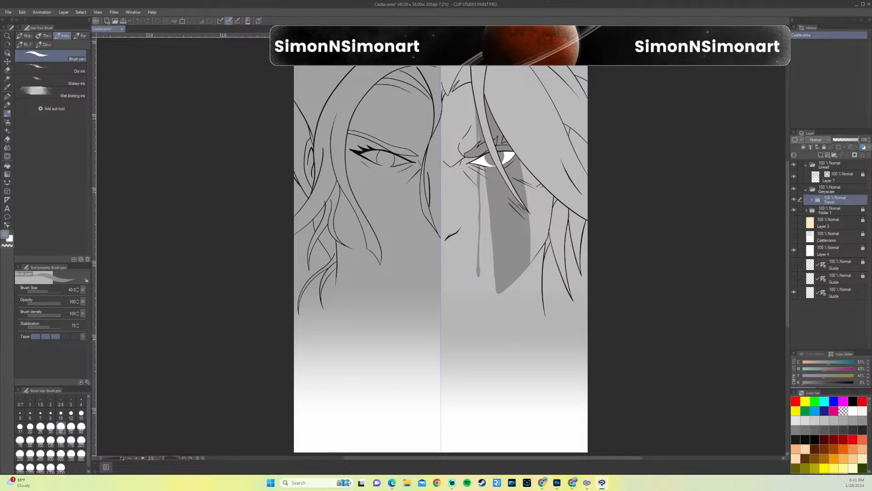
key(alt+Tab)
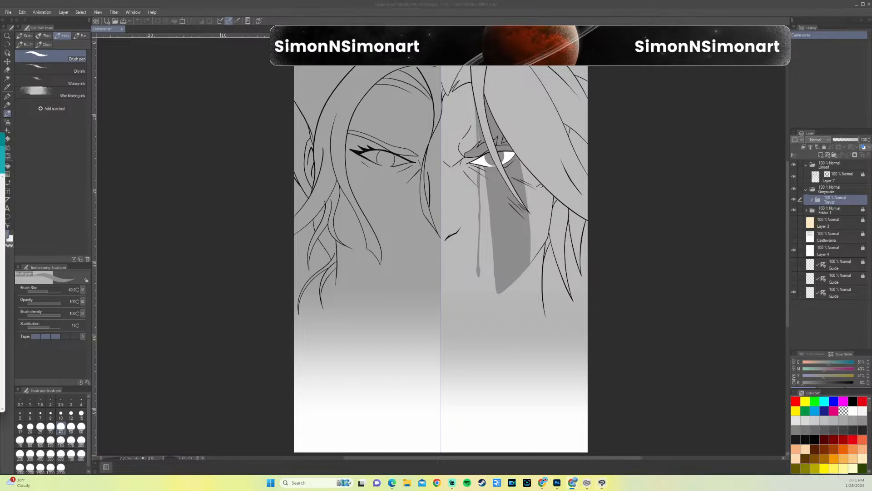
key(alt+Tab)
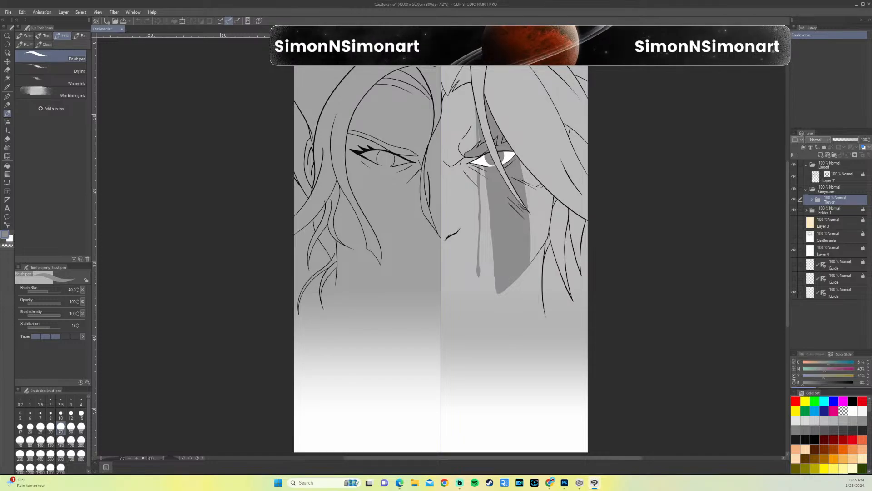
key(alt+Tab)
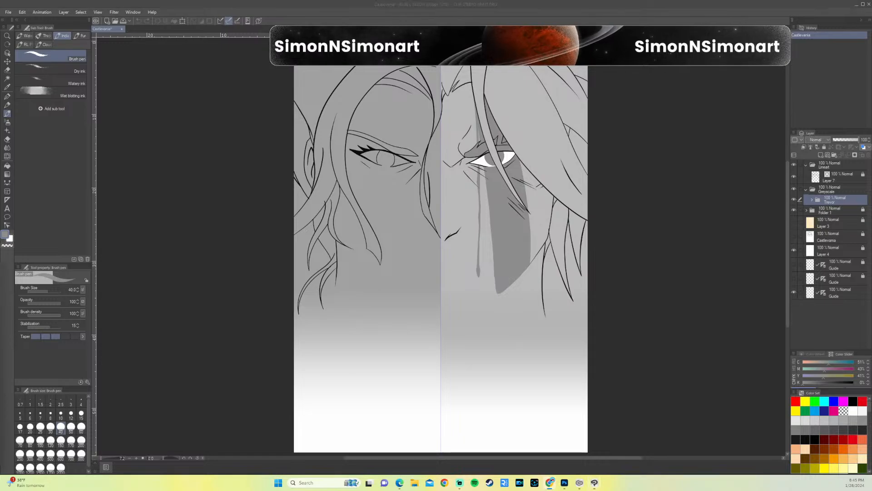